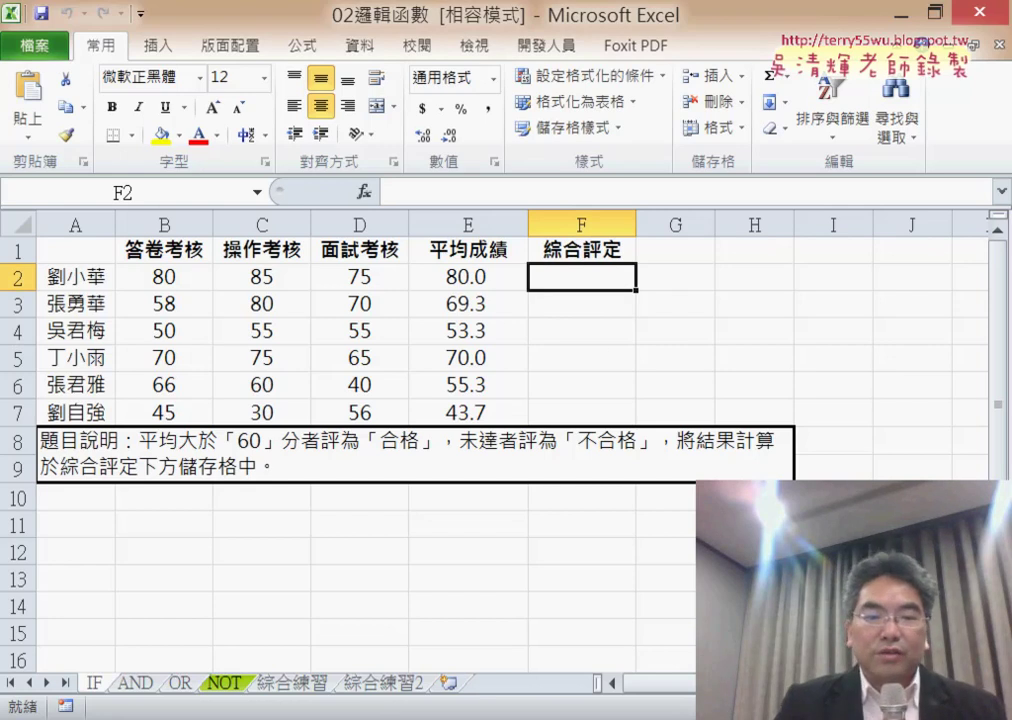
Switch to the PowerPoint deck at slide 30, which shows the nested IF grading example.
key("alt+Tab")
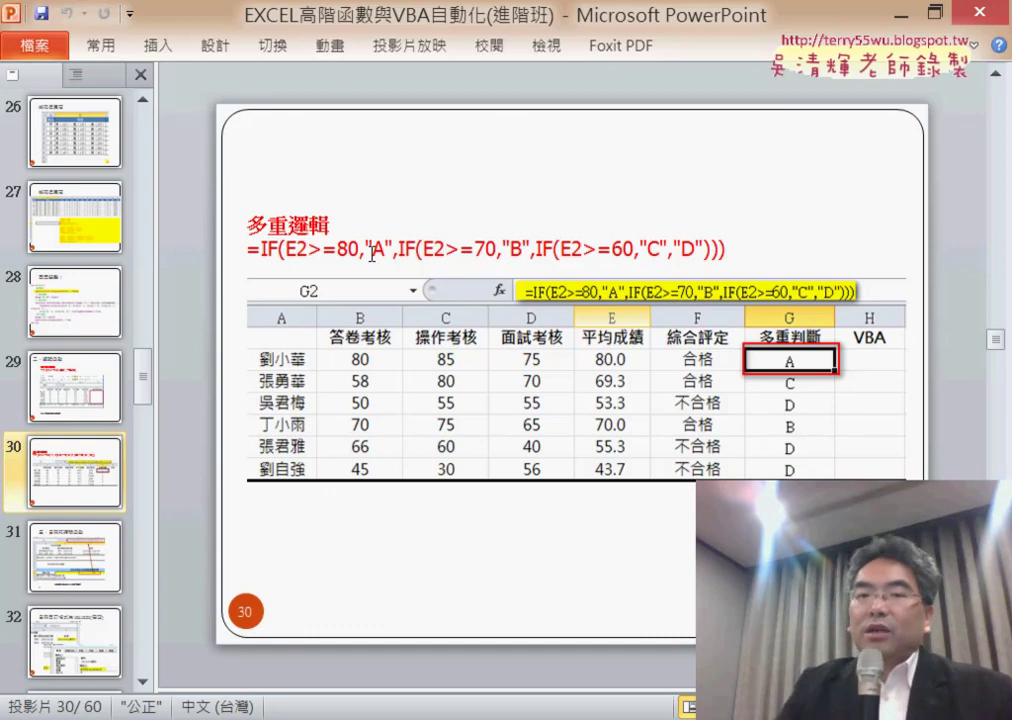
Minimize PowerPoint to bring back the 02邏輯函數 score table in Excel.
left_click(900, 15)
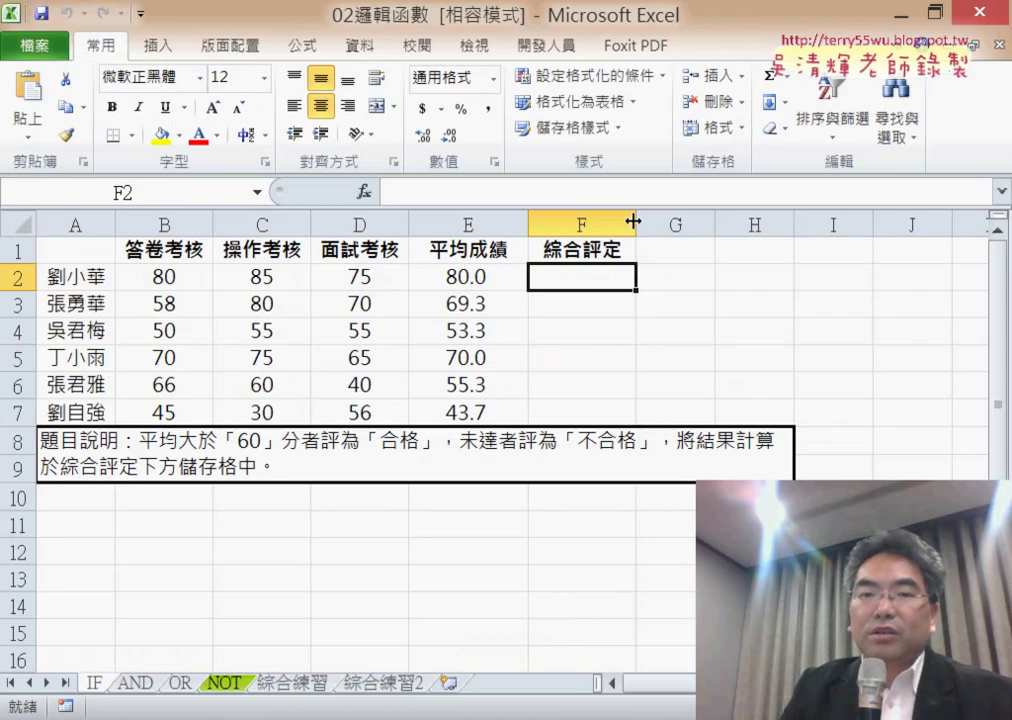
Insert the IF function into F2 from the Logical category.
left_click(364, 190)
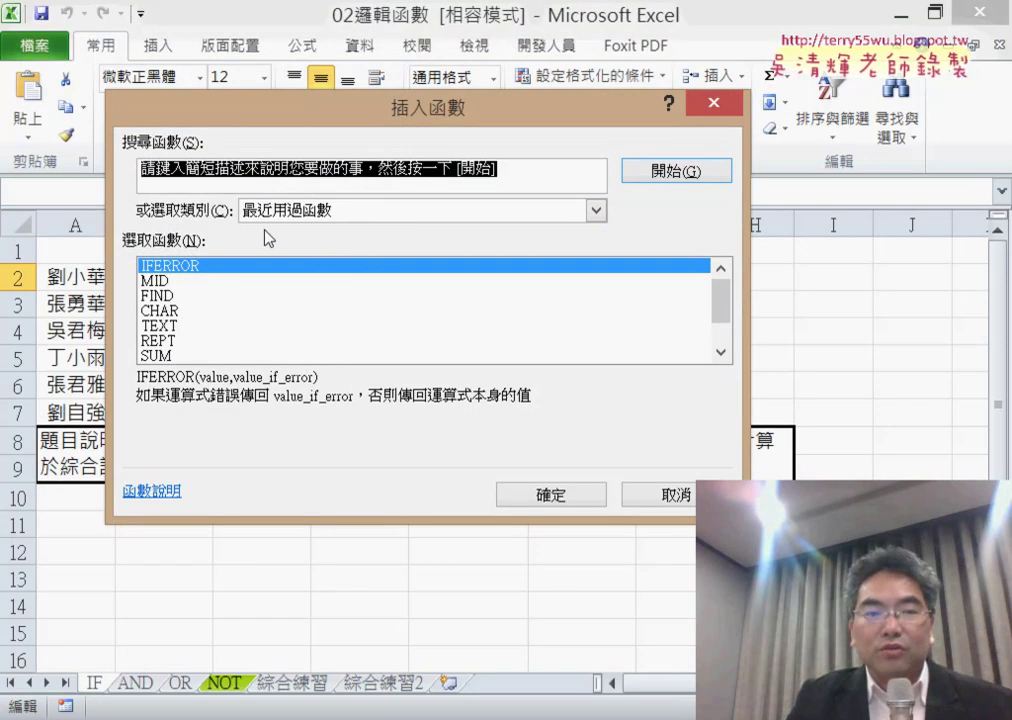
left_click(268, 210)
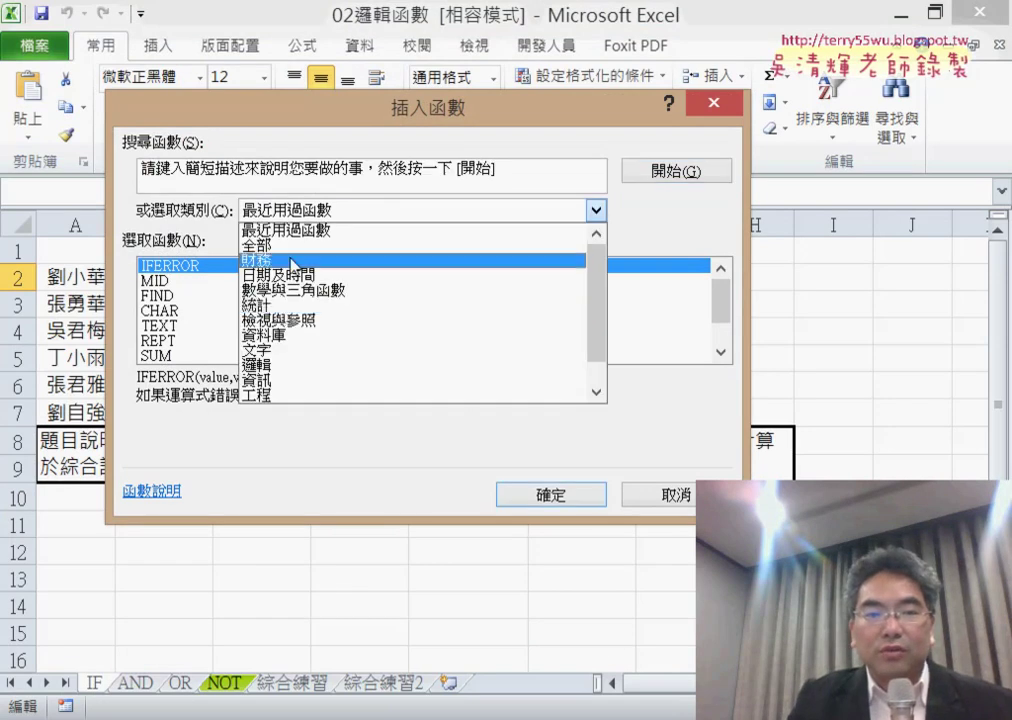
left_click(262, 365)
double_click(184, 298)
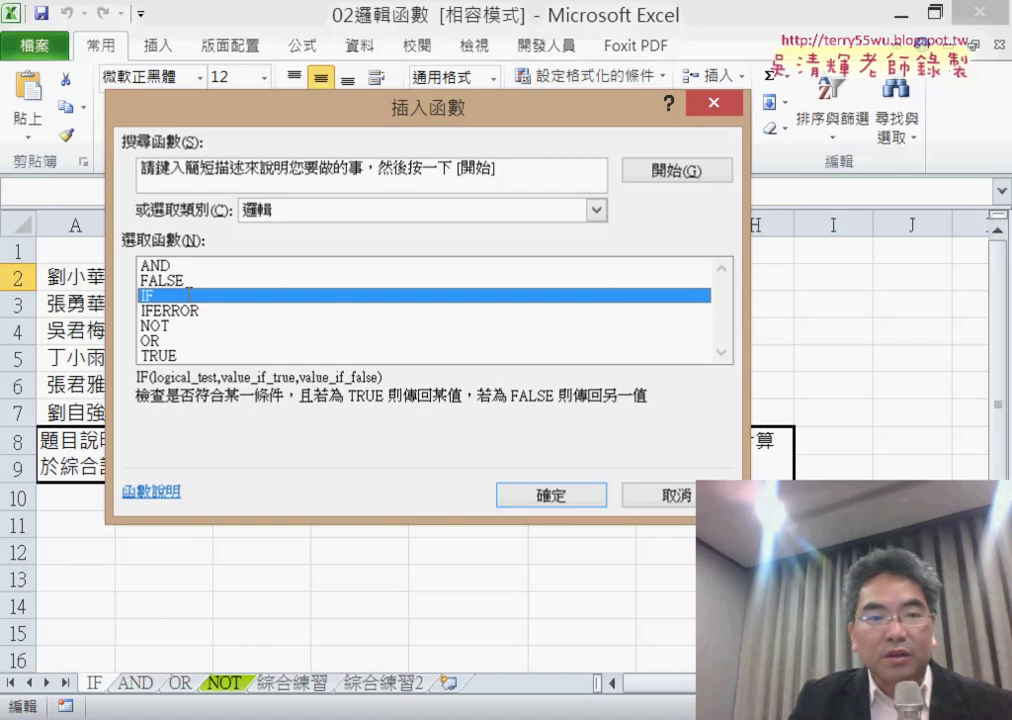
left_click_drag(384, 178, 487, 418)
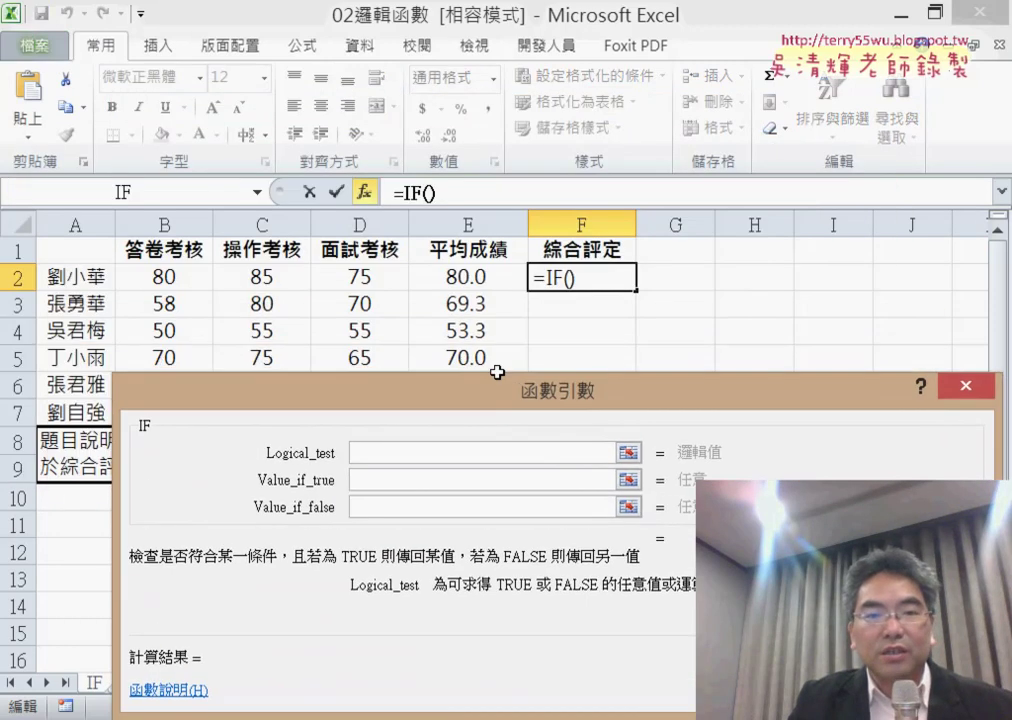
Set the test E2>=80 with true value A, and nest a second IF as the false value.
left_click(482, 278)
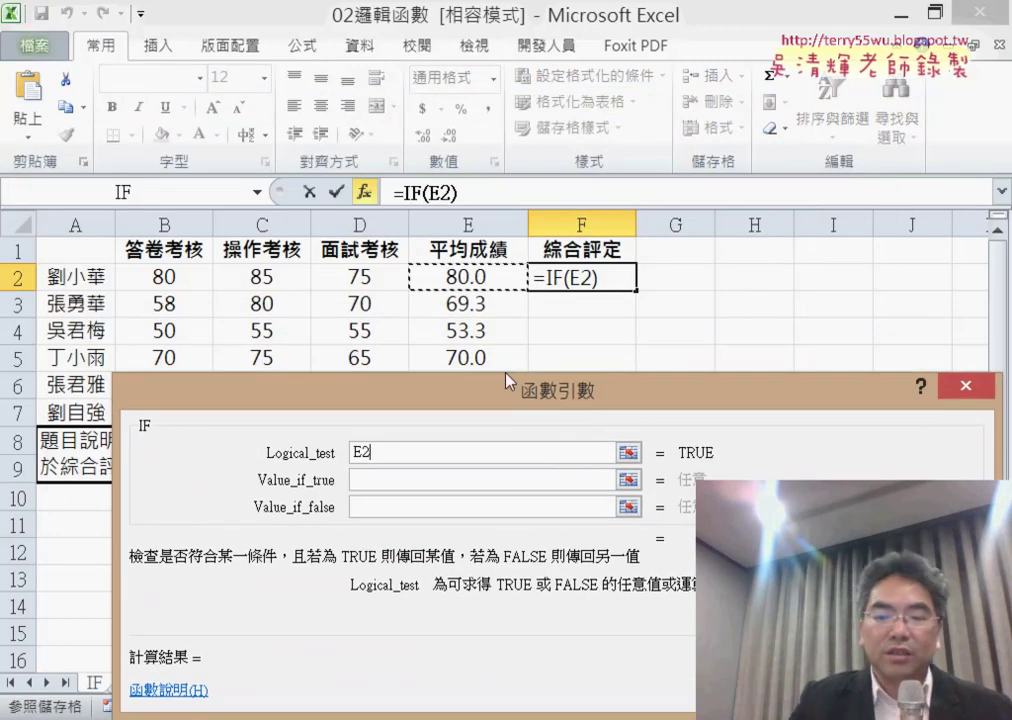
type(">ㄦ")
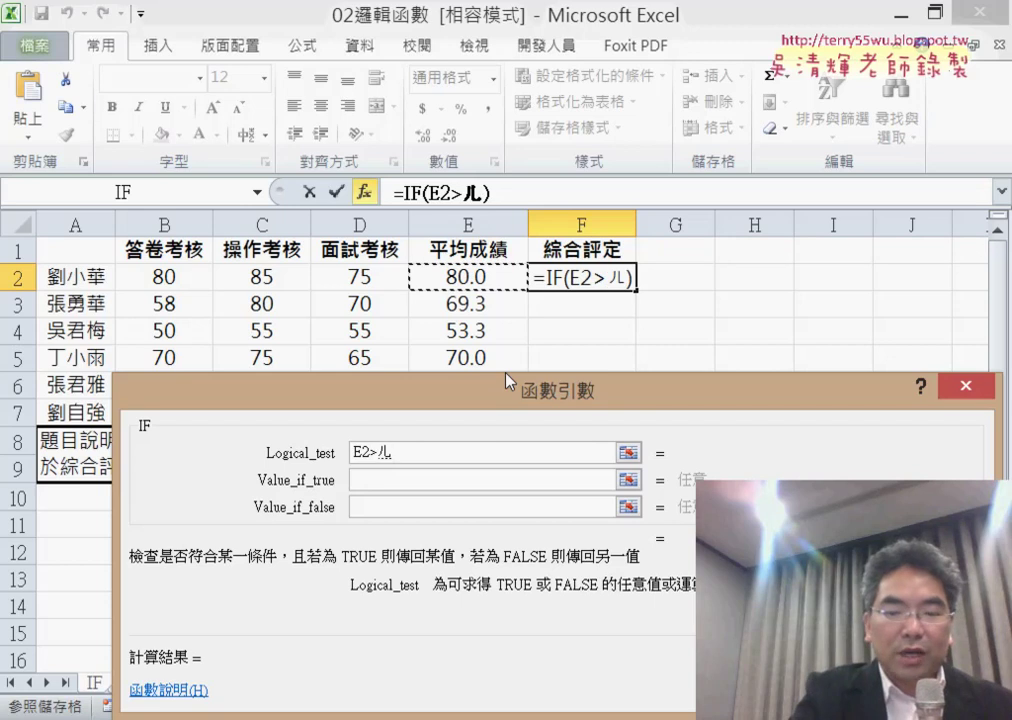
key("BackSpace")
type("=")
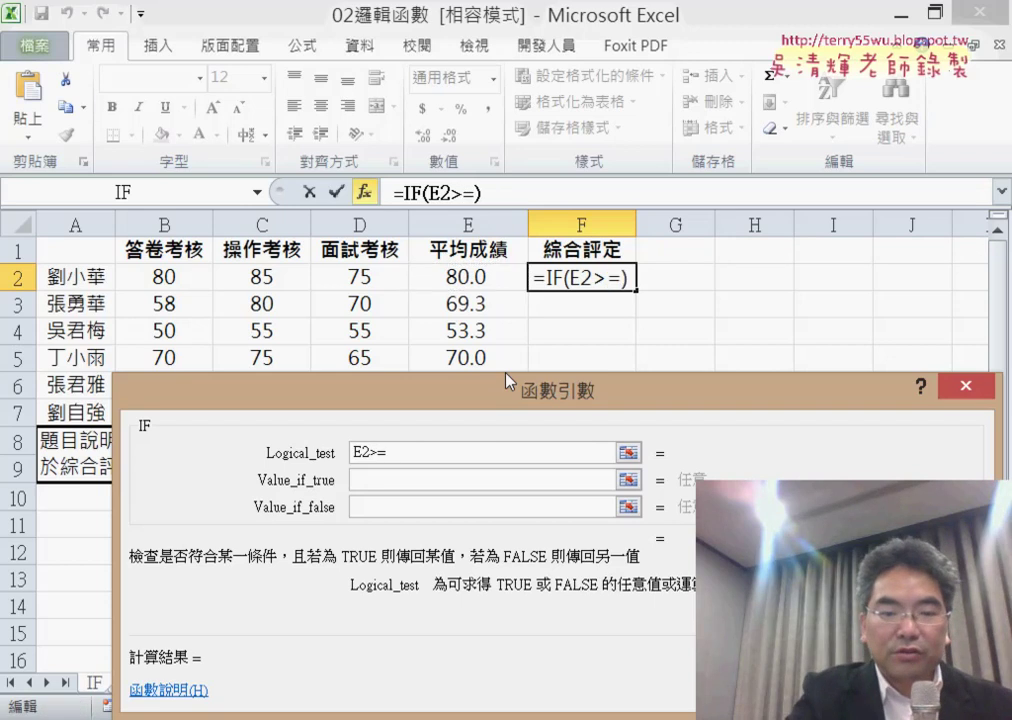
type("80")
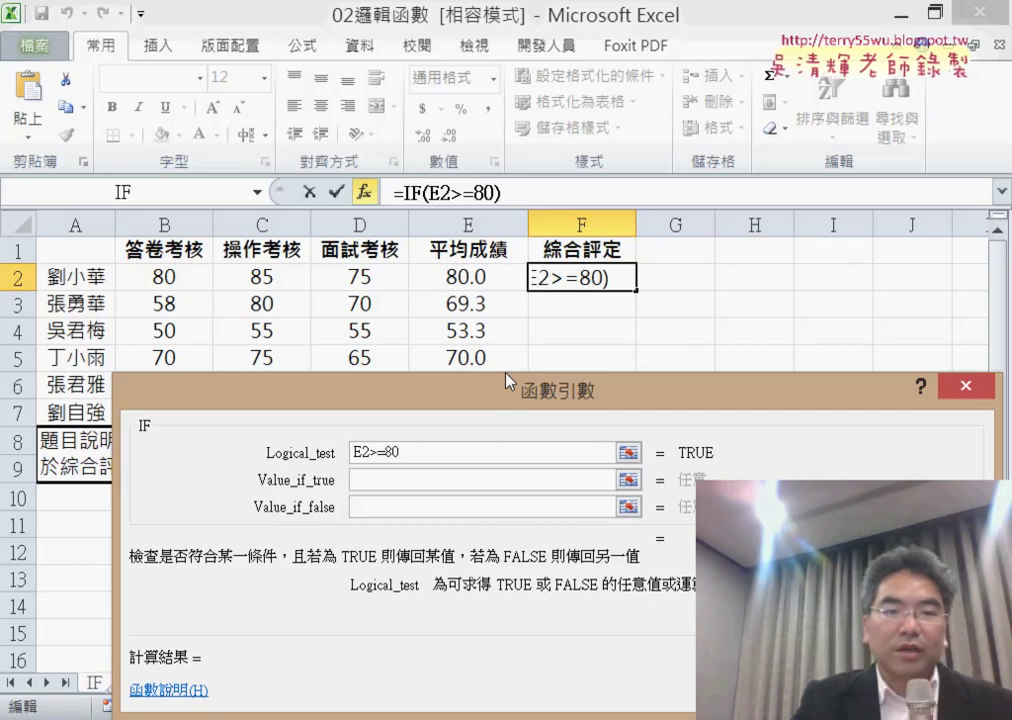
left_click(461, 486)
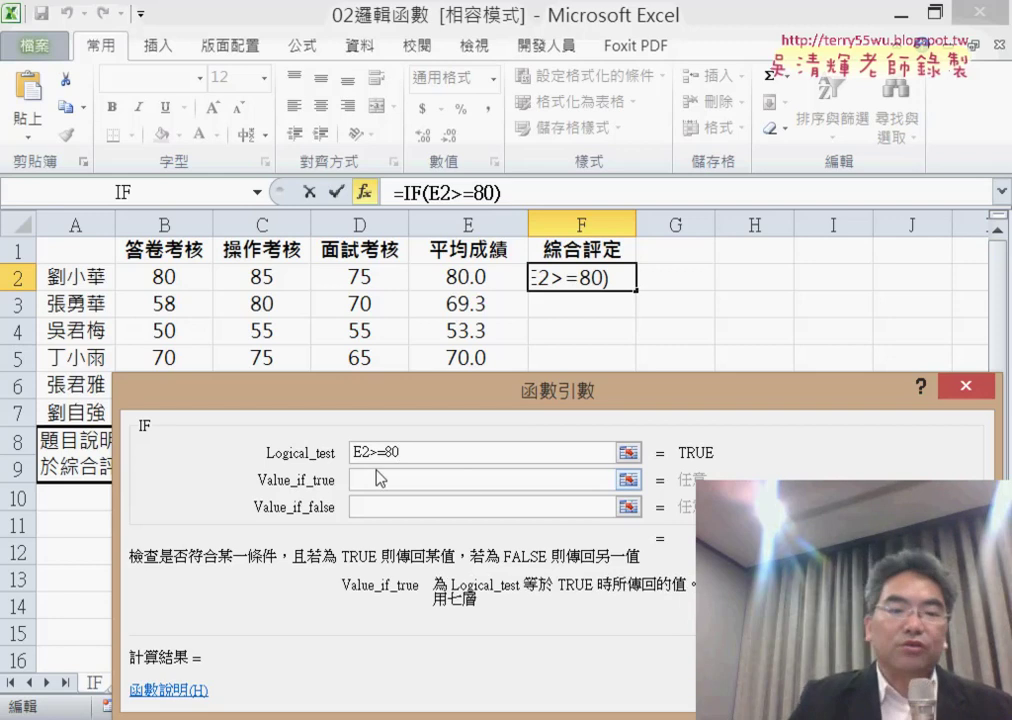
type("A")
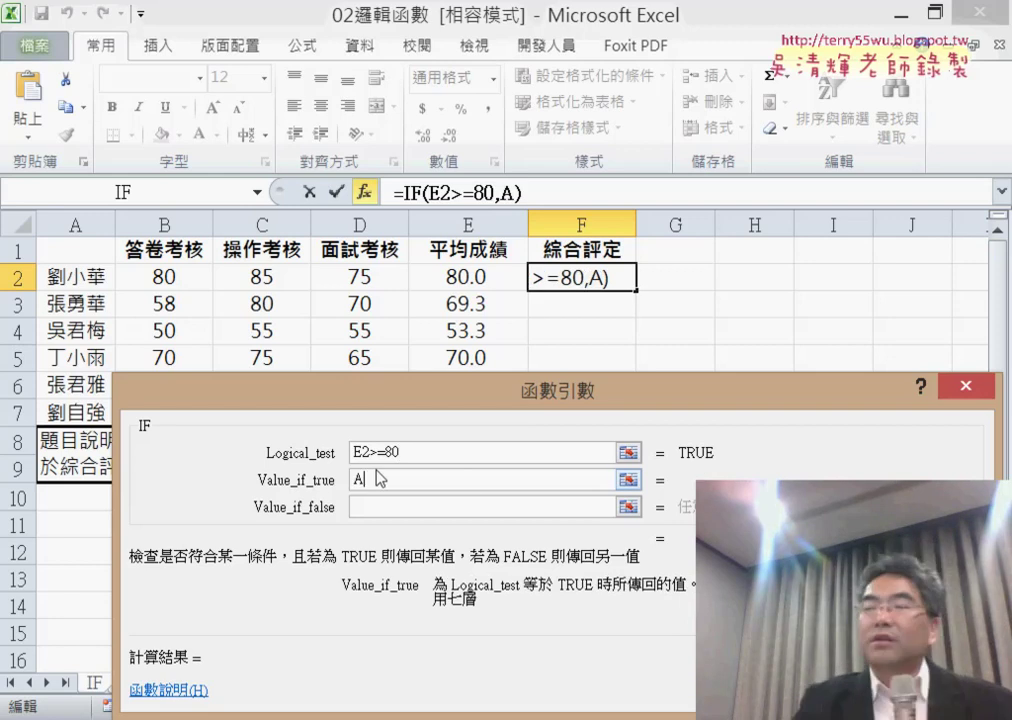
left_click(388, 507)
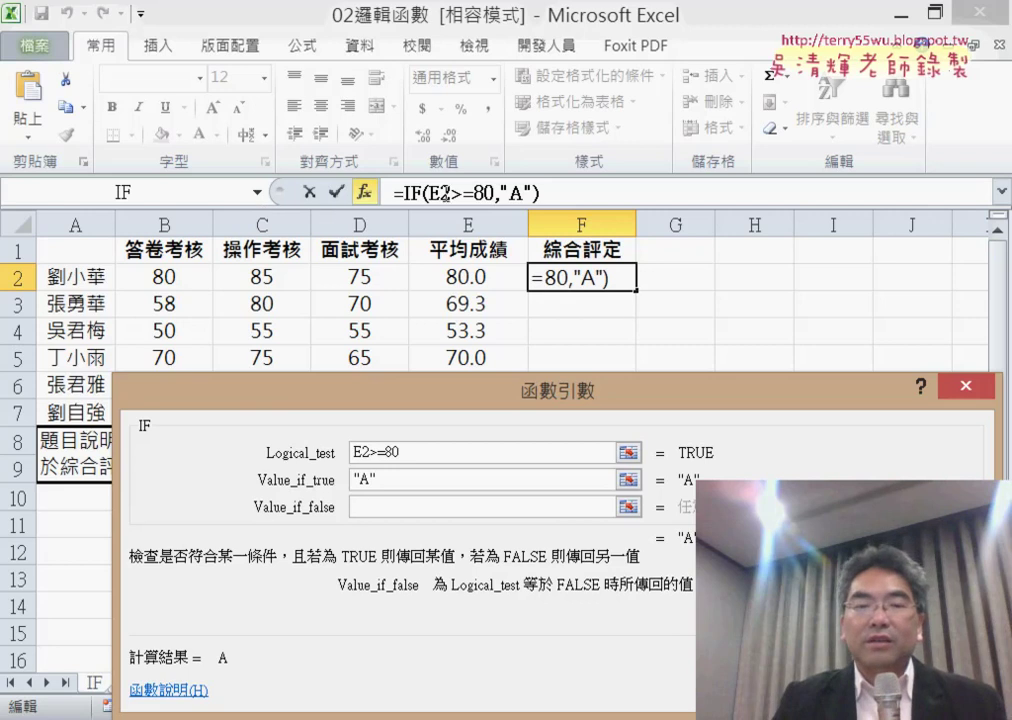
left_click(257, 192)
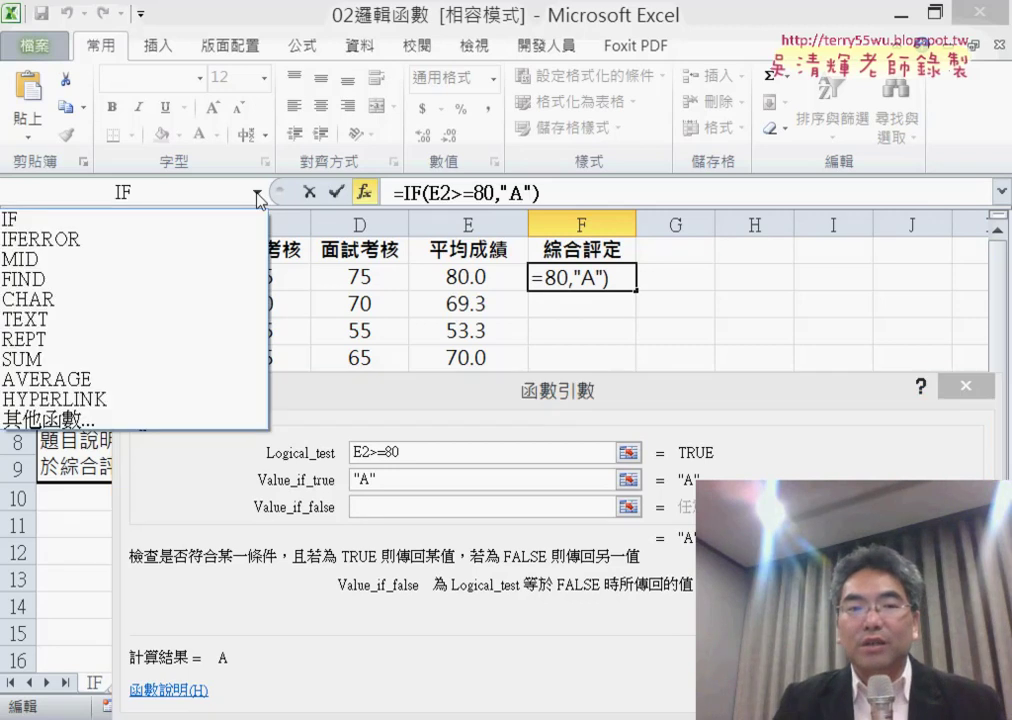
left_click(185, 220)
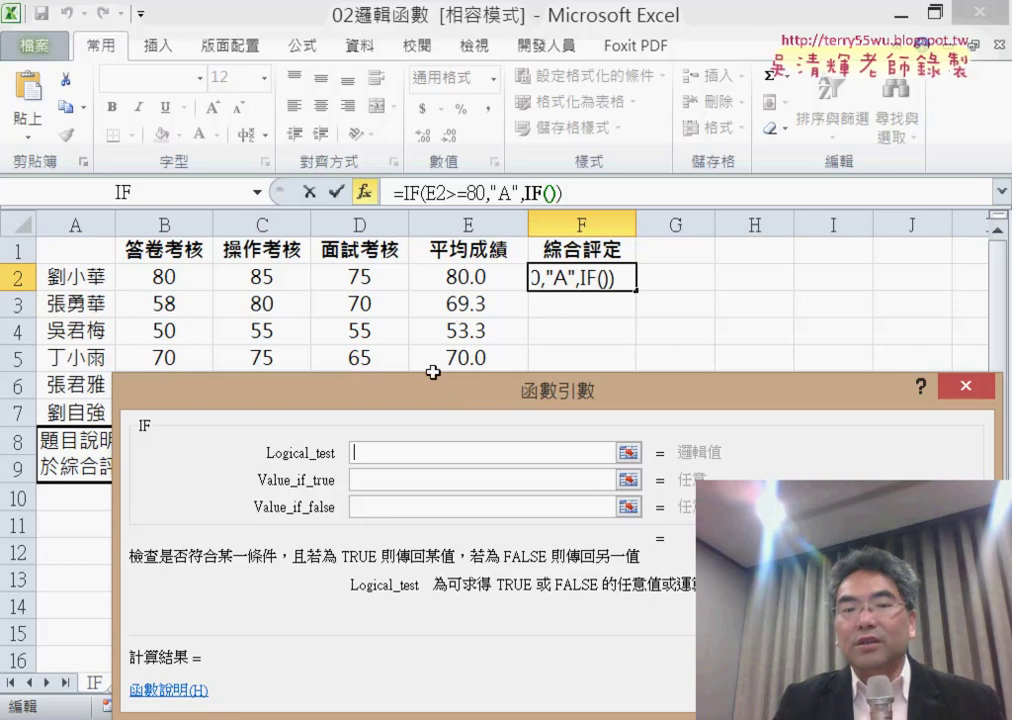
Give the second IF the test E2>=70 with result B, leaving its false value for another IF.
left_click(463, 280)
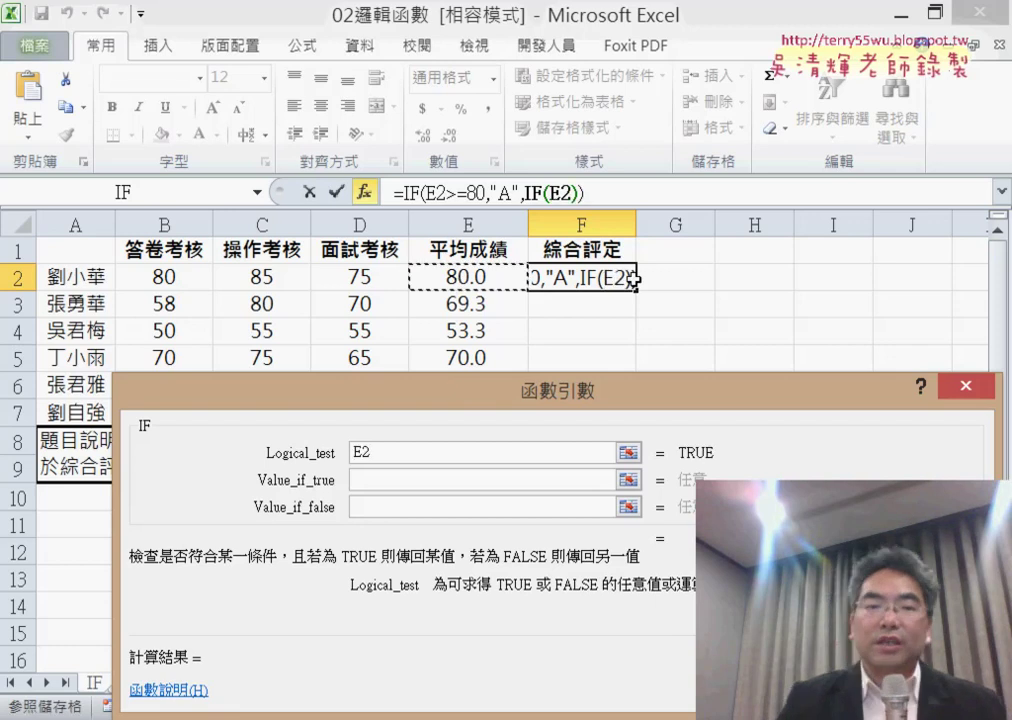
type(">=")
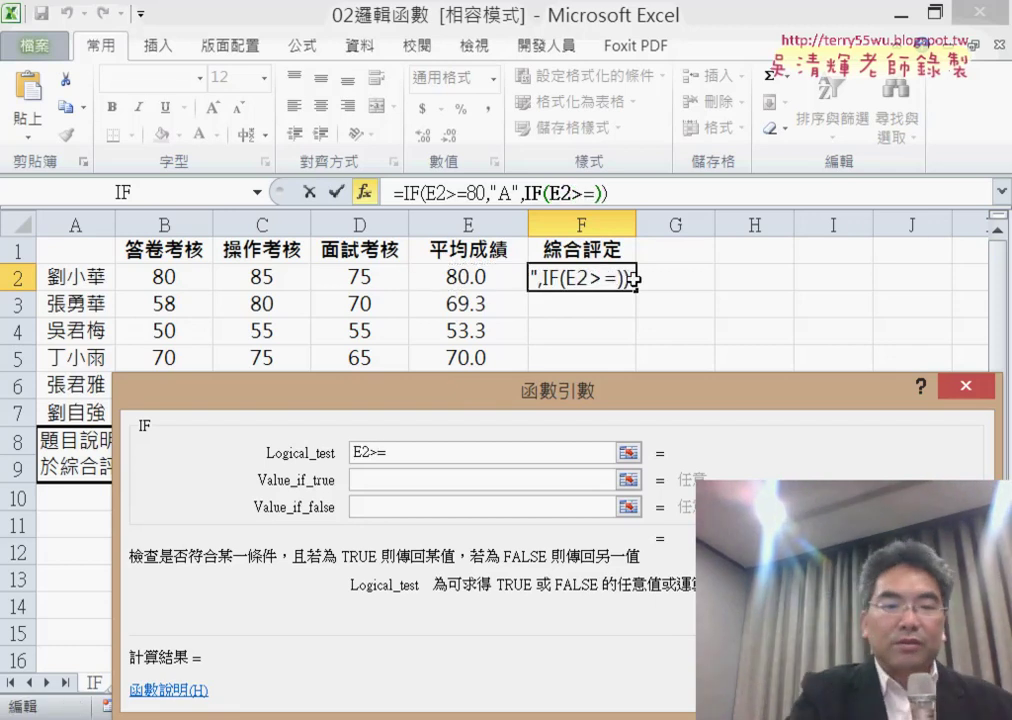
type("70")
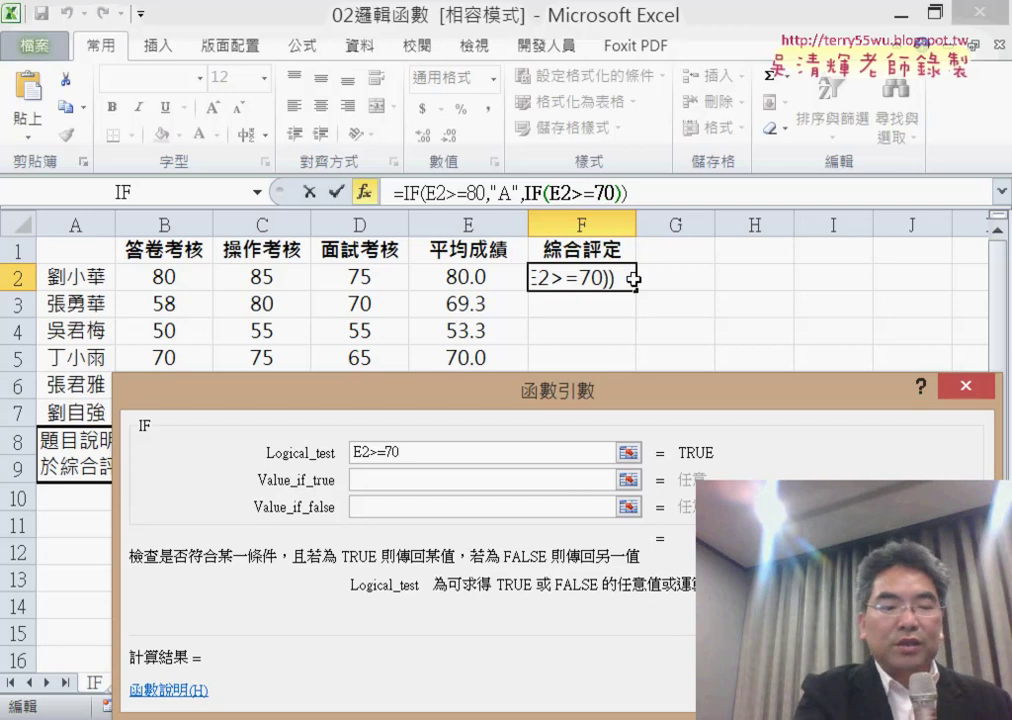
key("Tab")
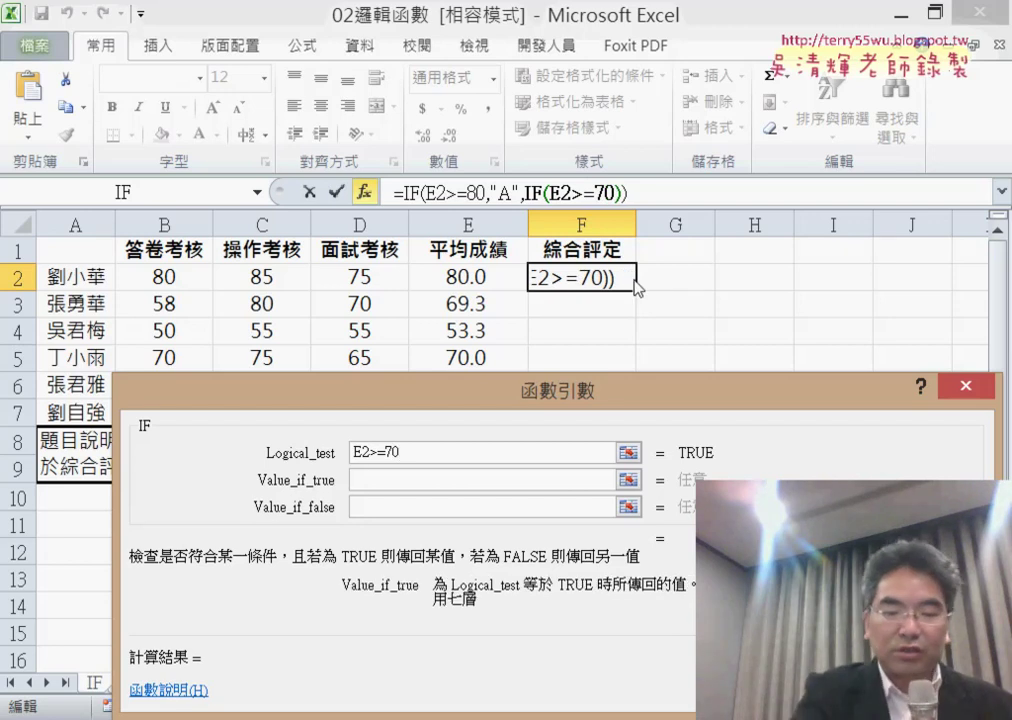
type("B")
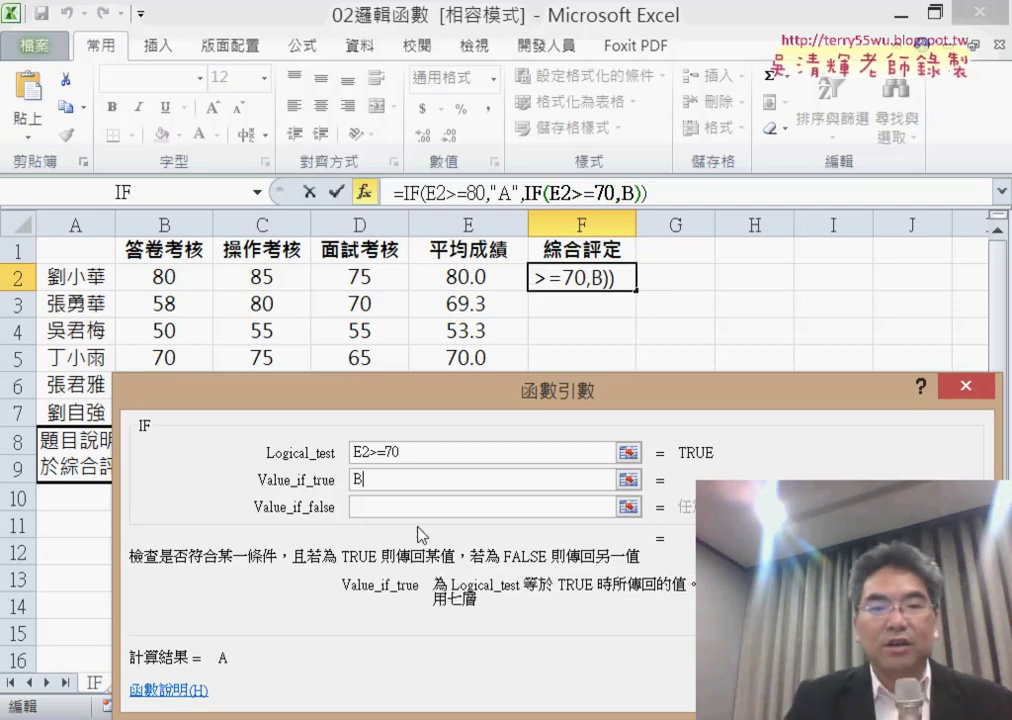
left_click(419, 507)
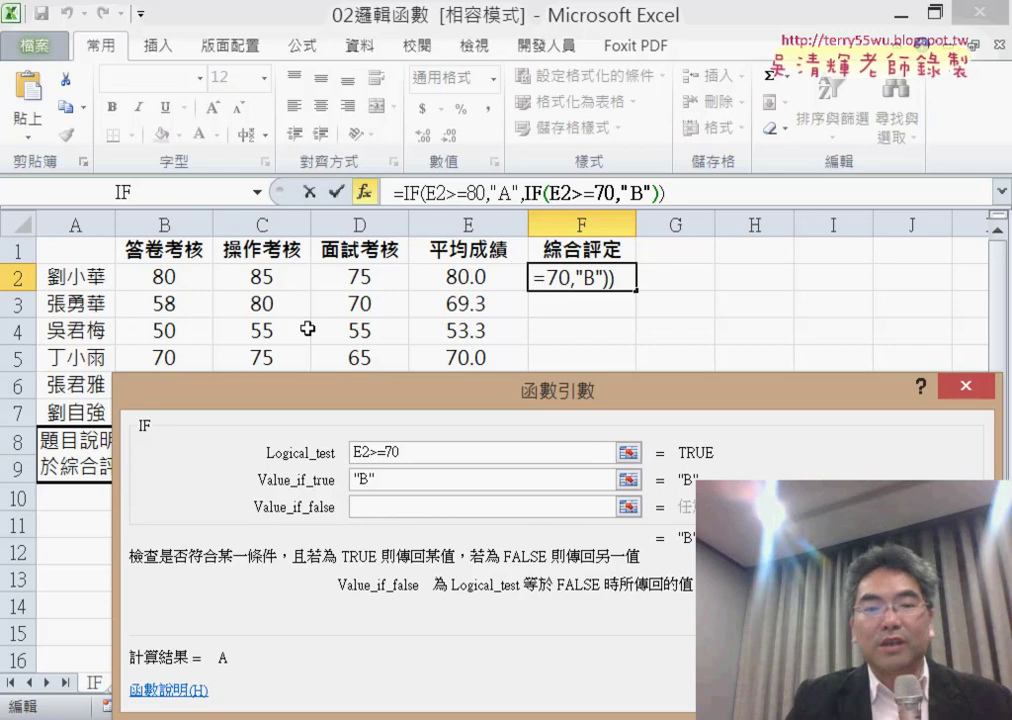
left_click(258, 191)
Nest a third IF with test E2>=60, C if true, D if false, and commit the formula.
left_click(178, 218)
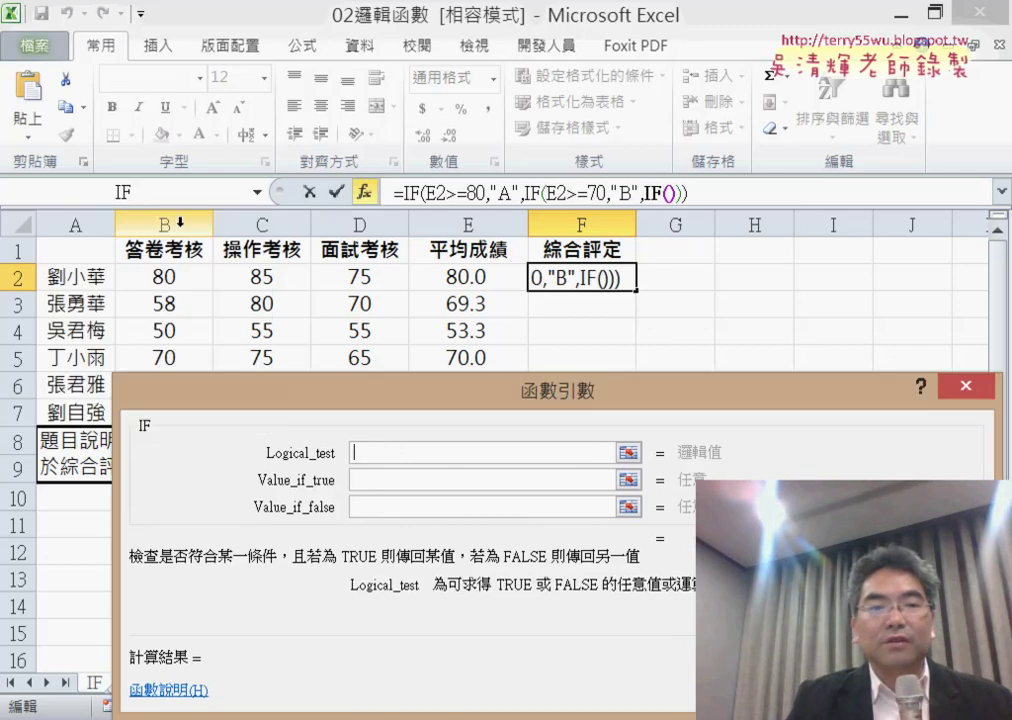
left_click(463, 282)
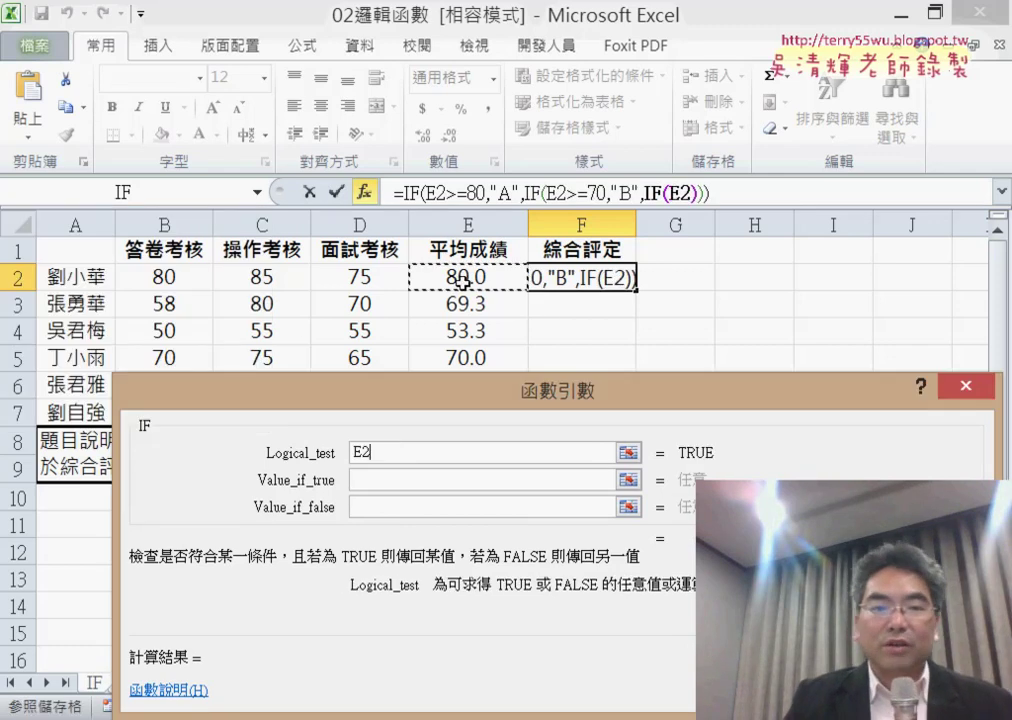
type(">=")
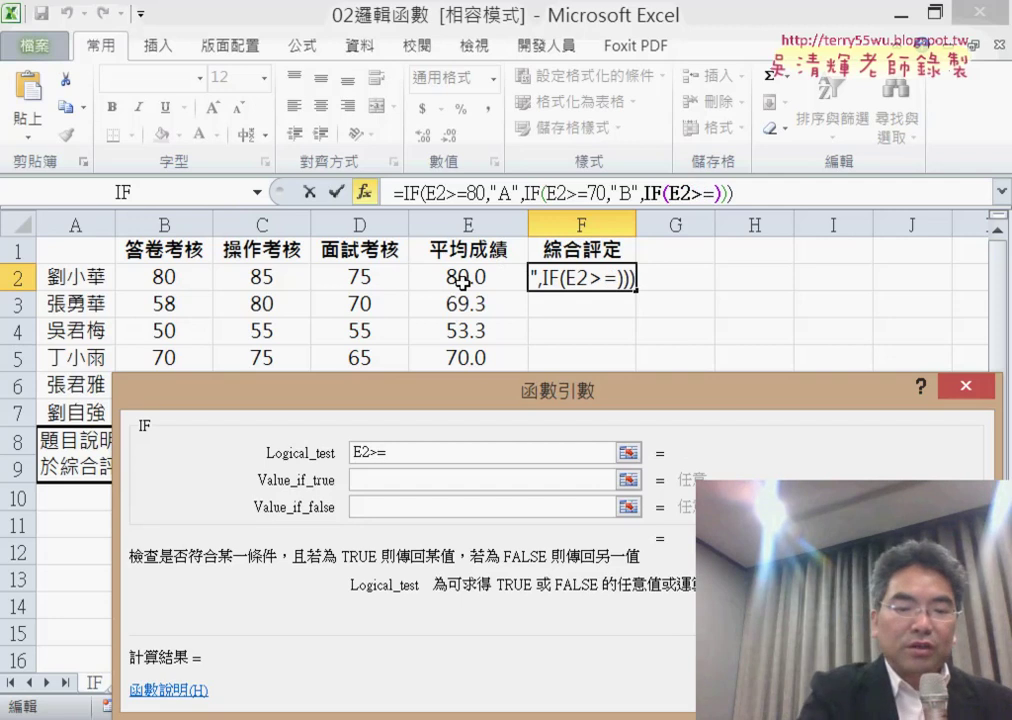
type("60")
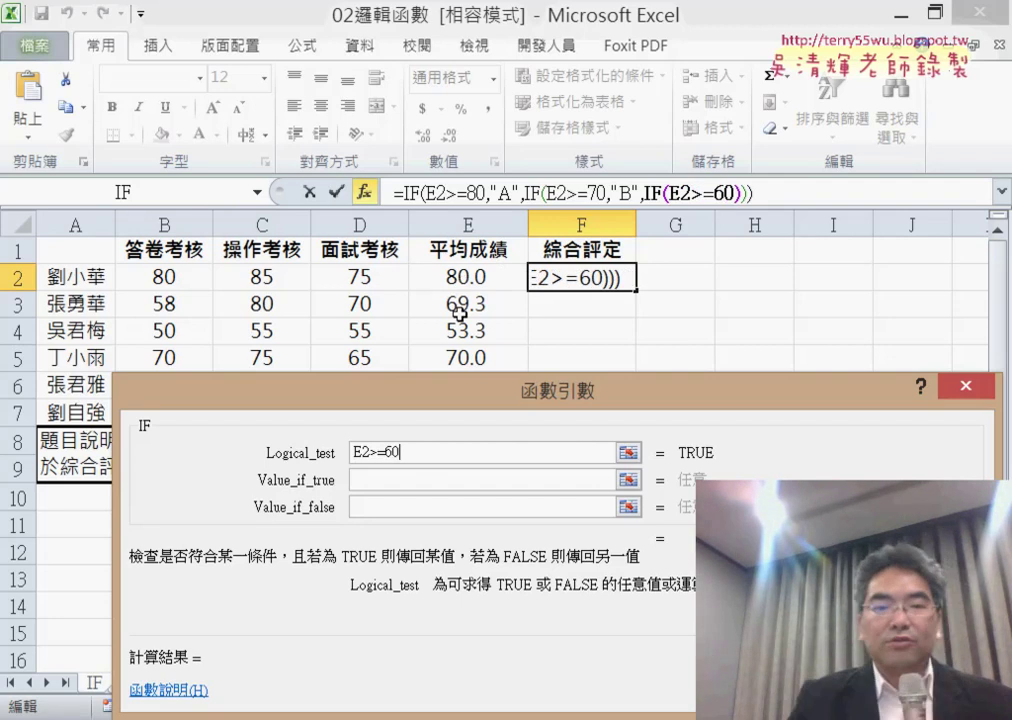
left_click(415, 477)
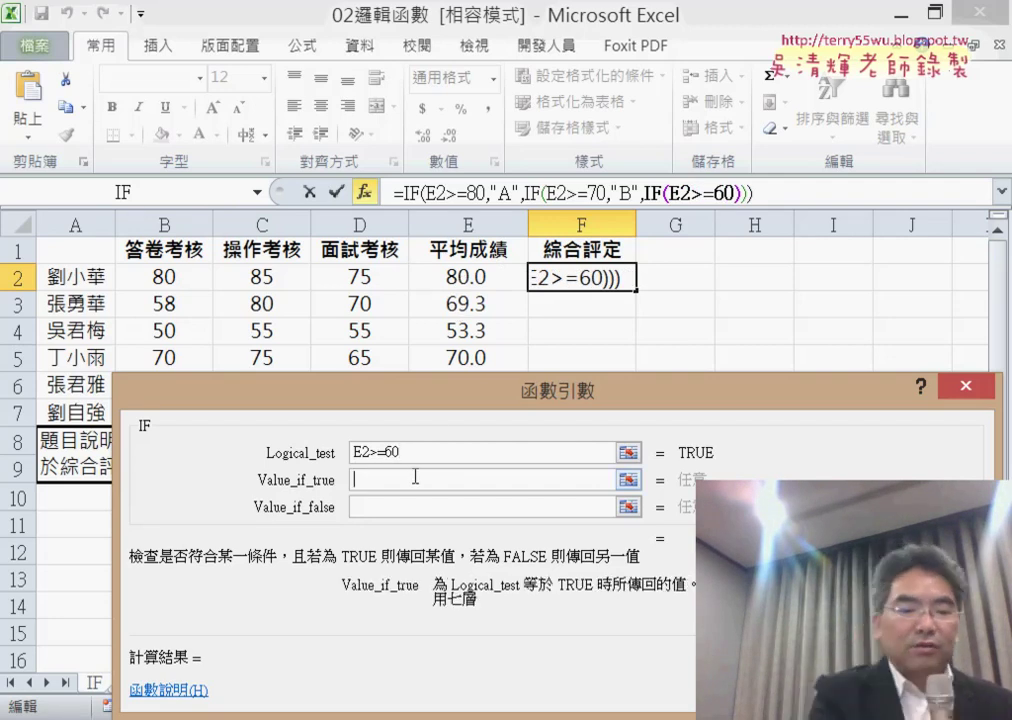
type("C")
left_click(438, 506)
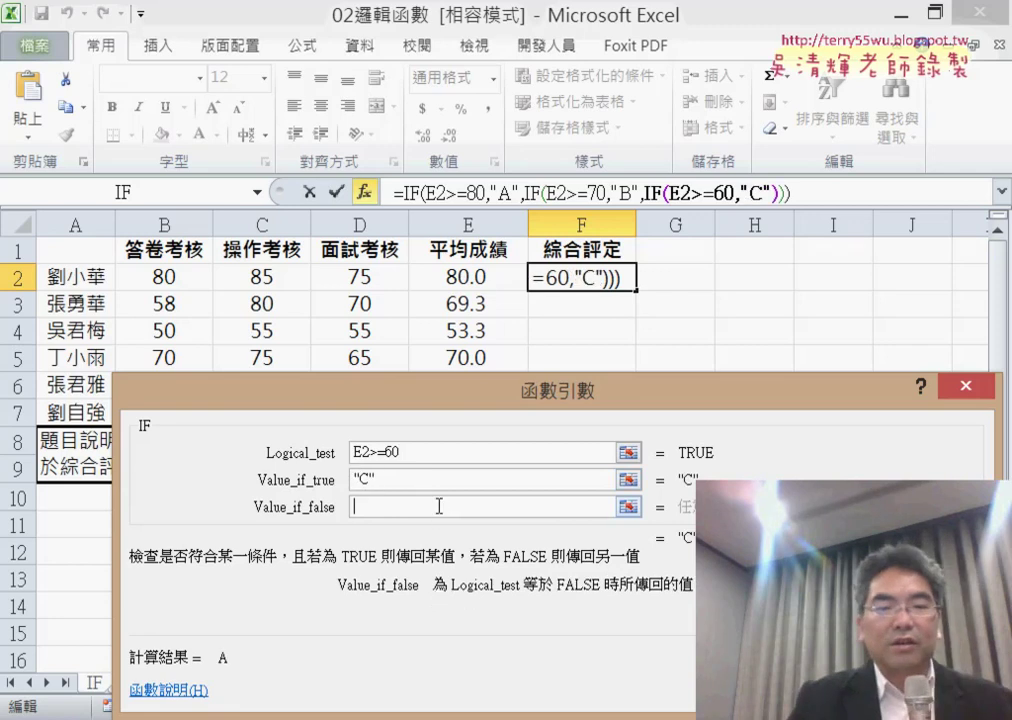
type("D")
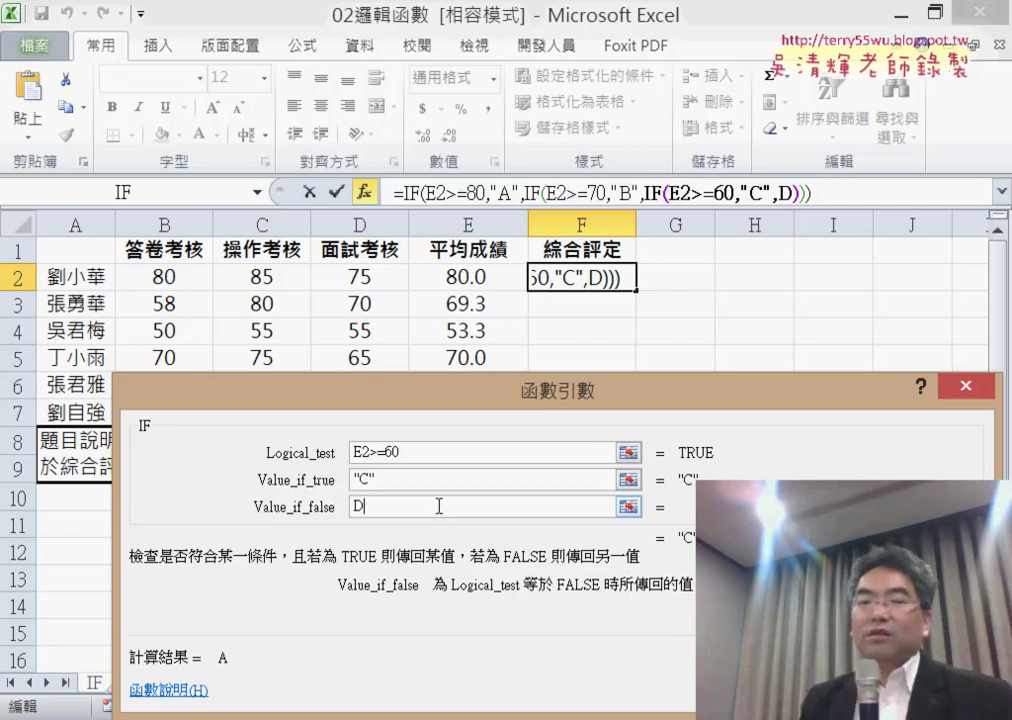
key("Return")
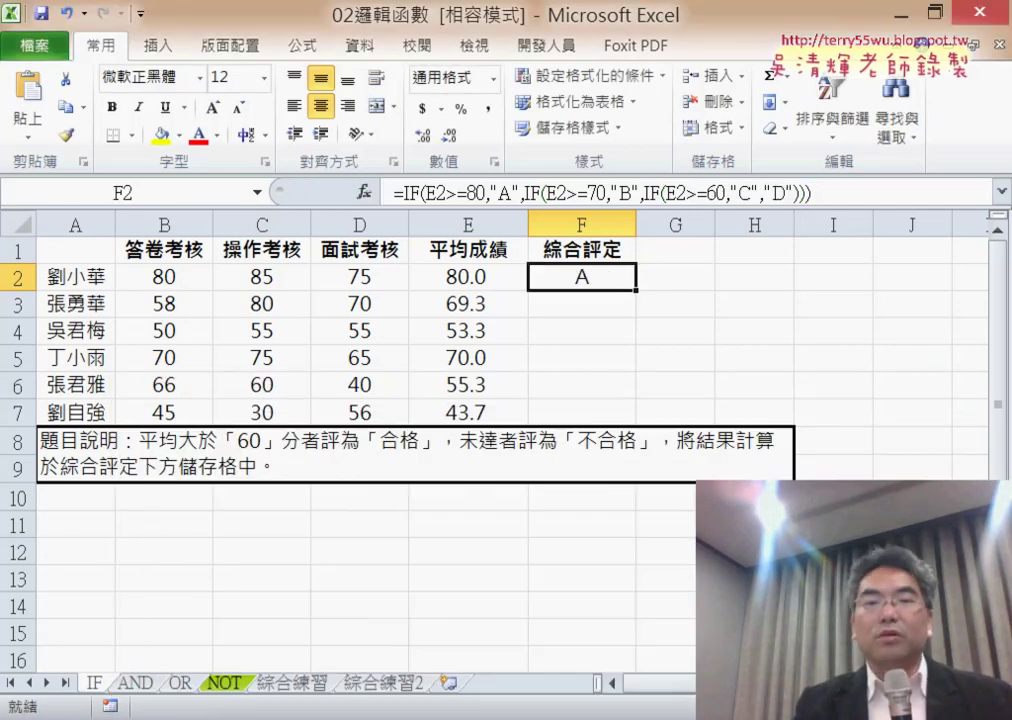
Fill the grading formula down to F7 and open F2's formula for editing.
double_click(636, 291)
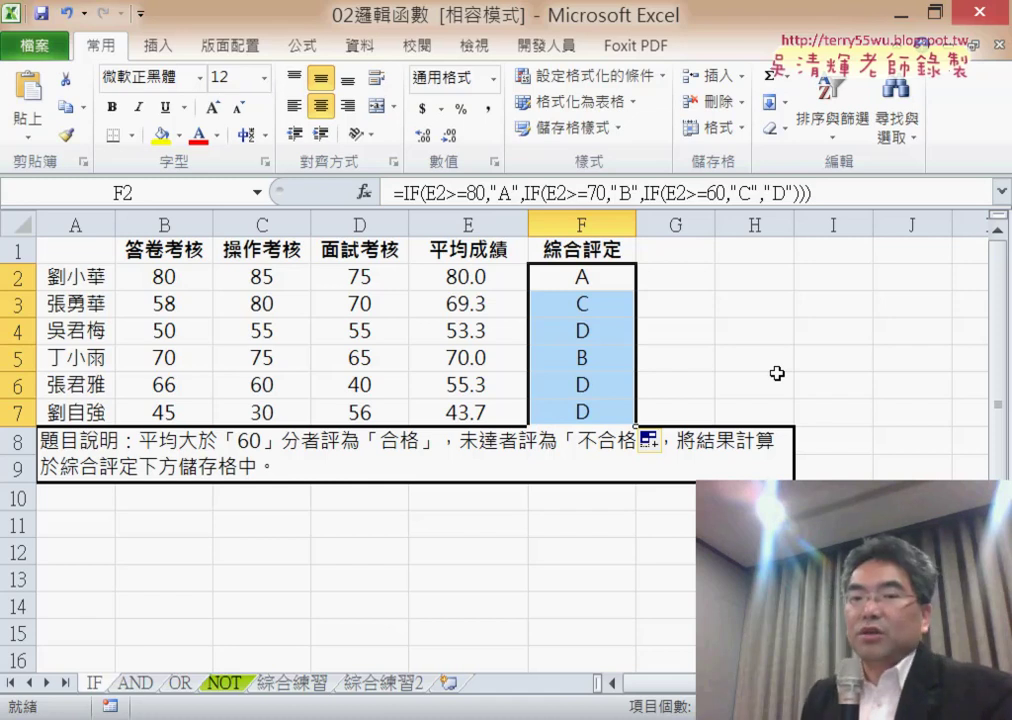
left_click(829, 196)
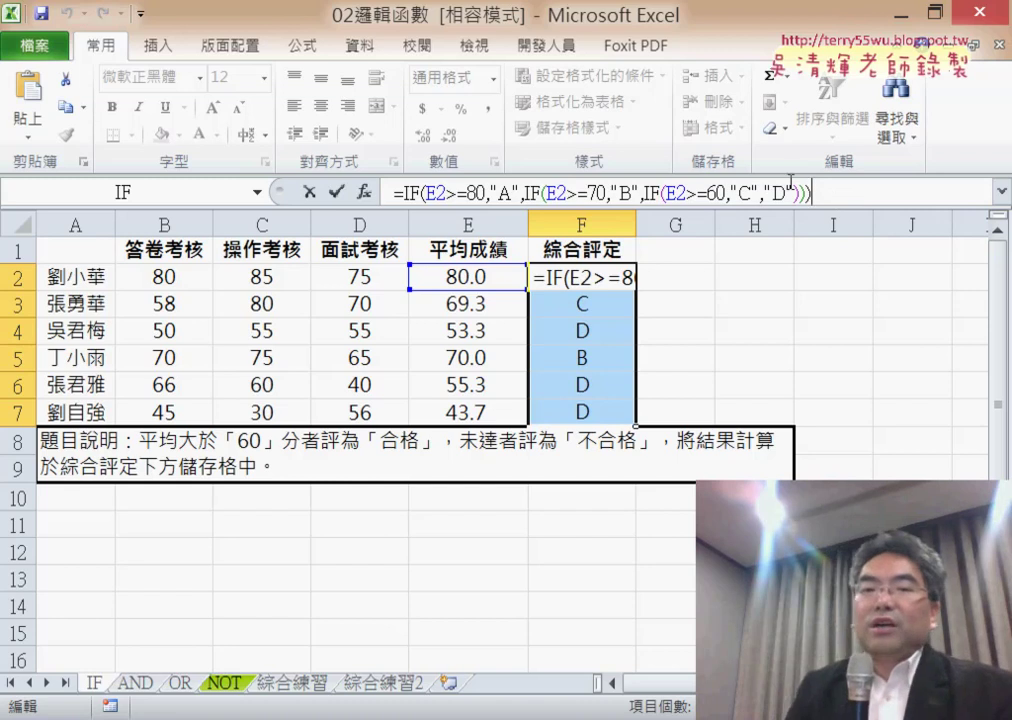
left_click(410, 192)
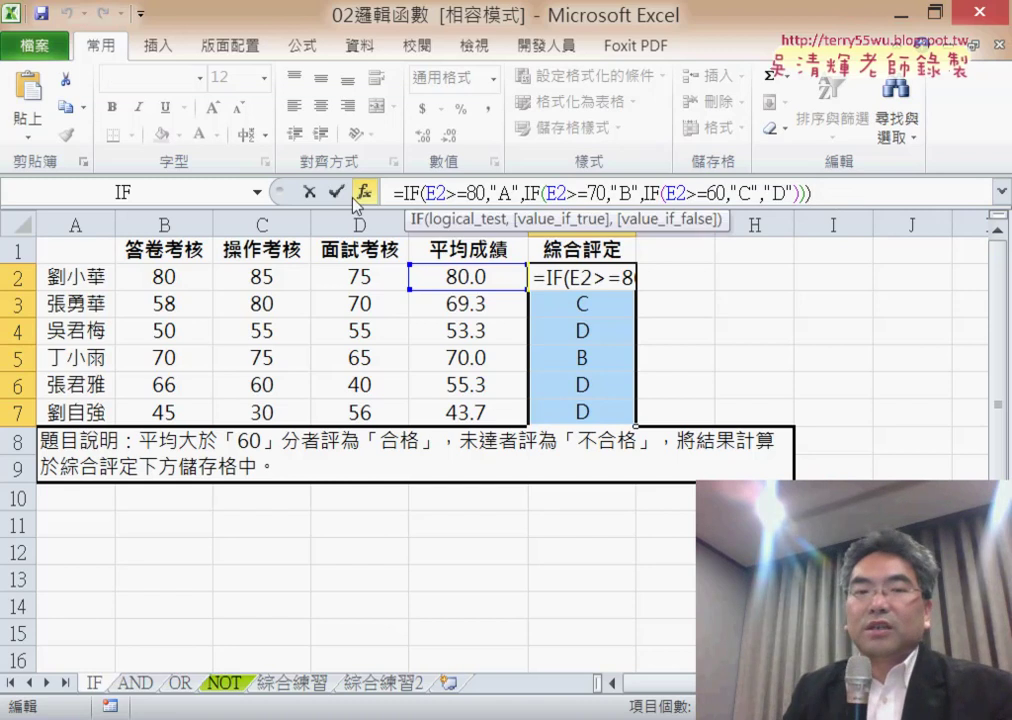
left_click(363, 190)
left_click_drag(488, 338, 435, 182)
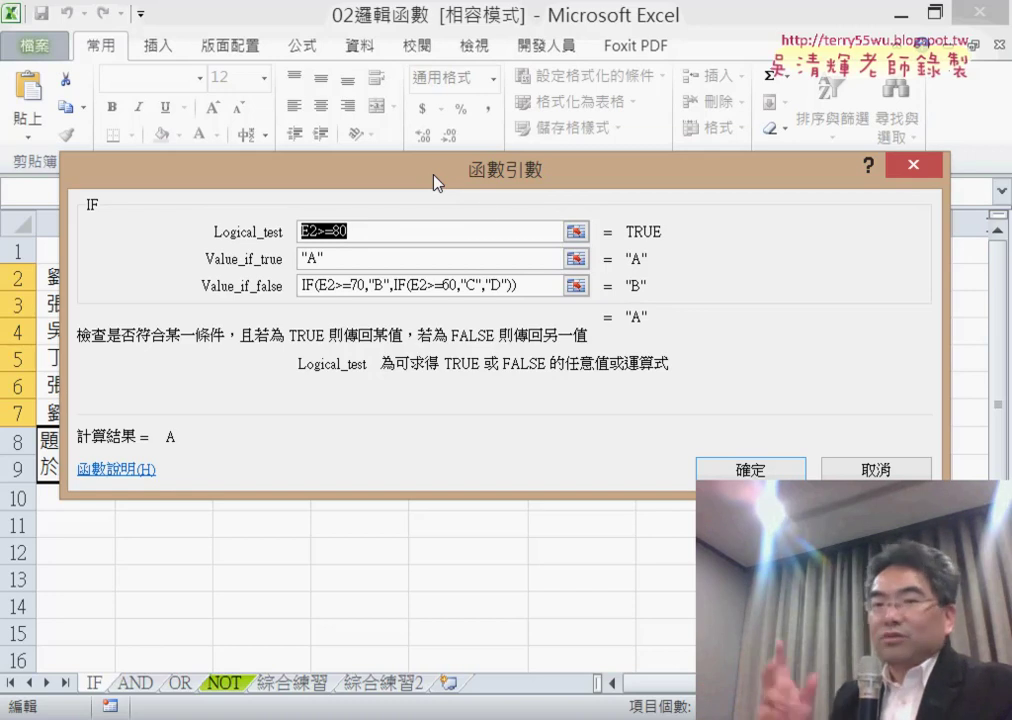
left_click(873, 468)
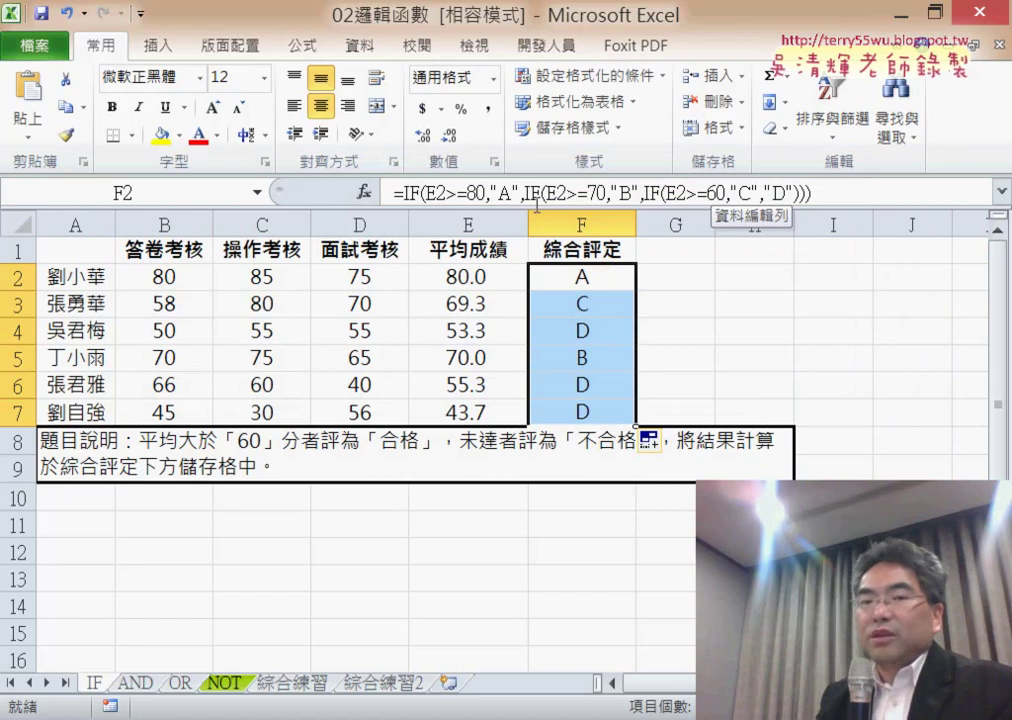
left_click(575, 276)
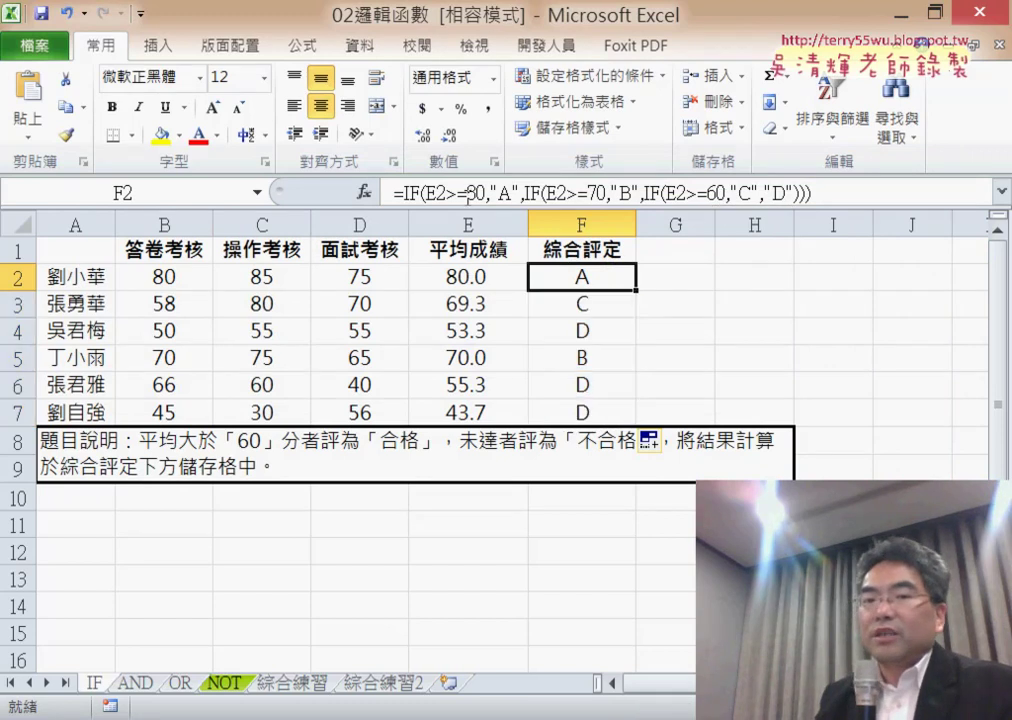
left_click(364, 192)
left_click_drag(518, 285, 290, 272)
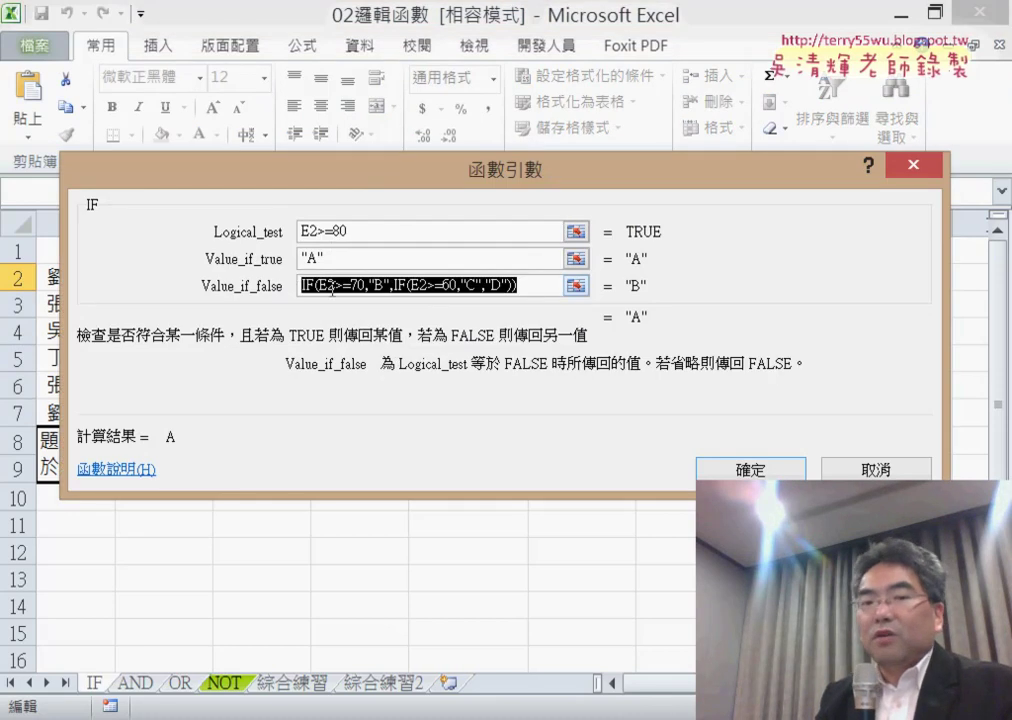
left_click_drag(289, 197, 269, 290)
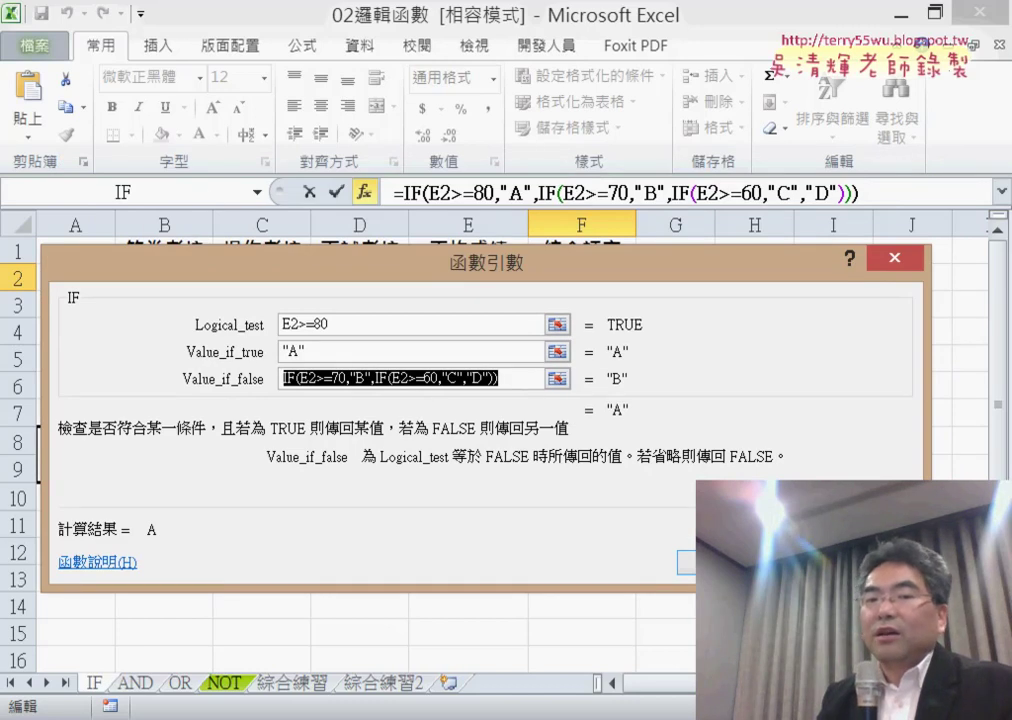
key("Return")
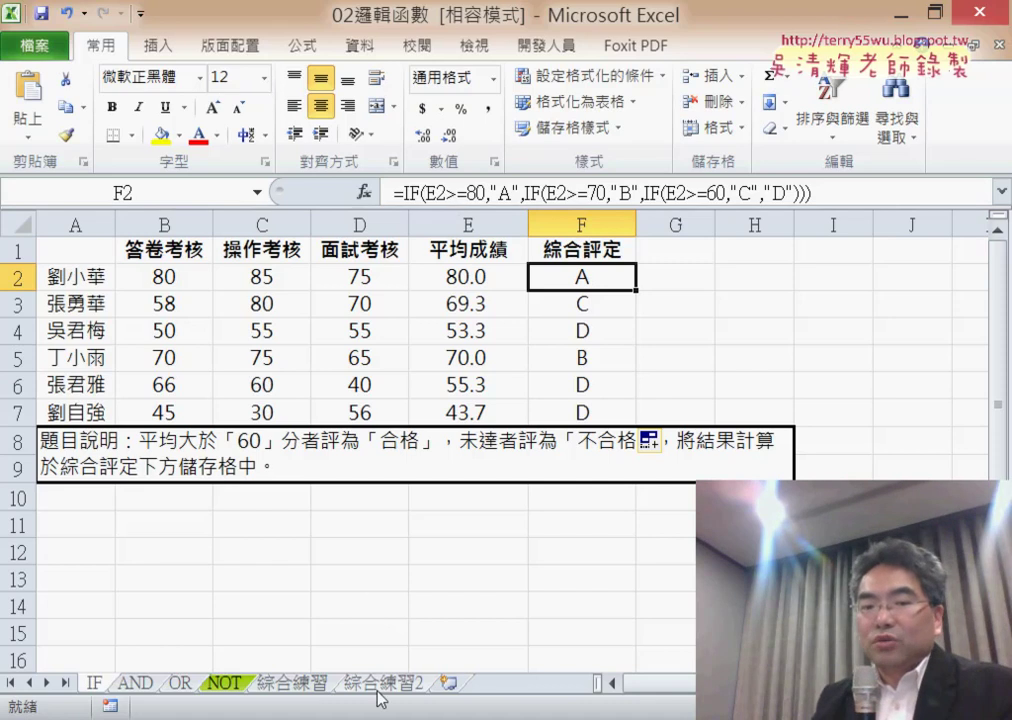
Switch to the 綜合練習2 allowance sheet and open Insert Function for the 今天日期 cell F2.
left_click(315, 686)
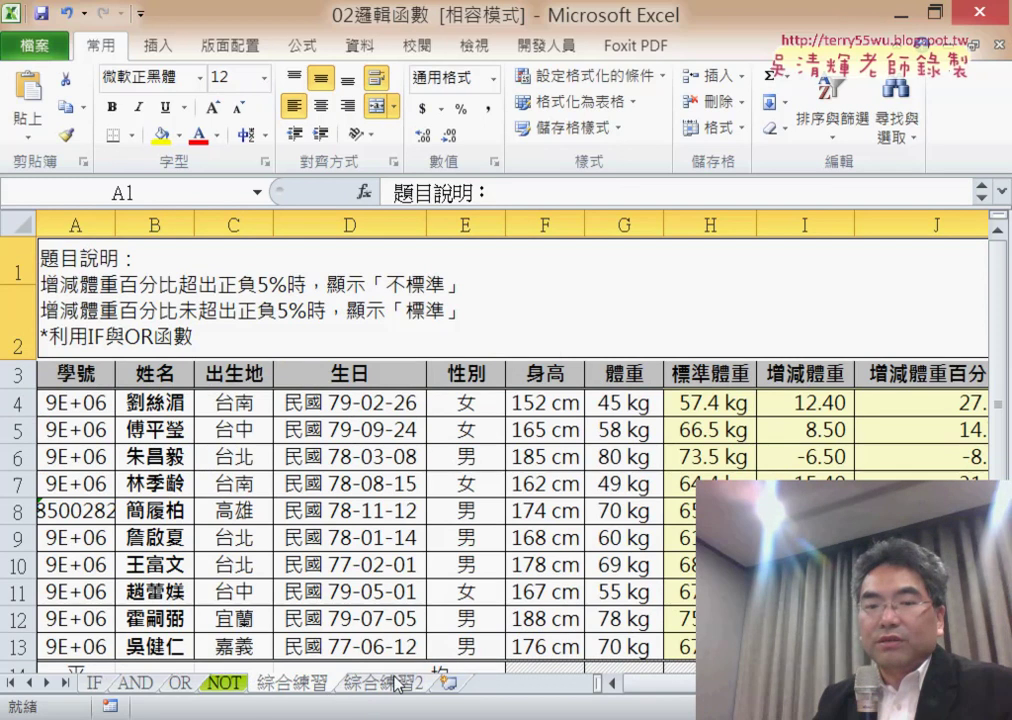
left_click(398, 686)
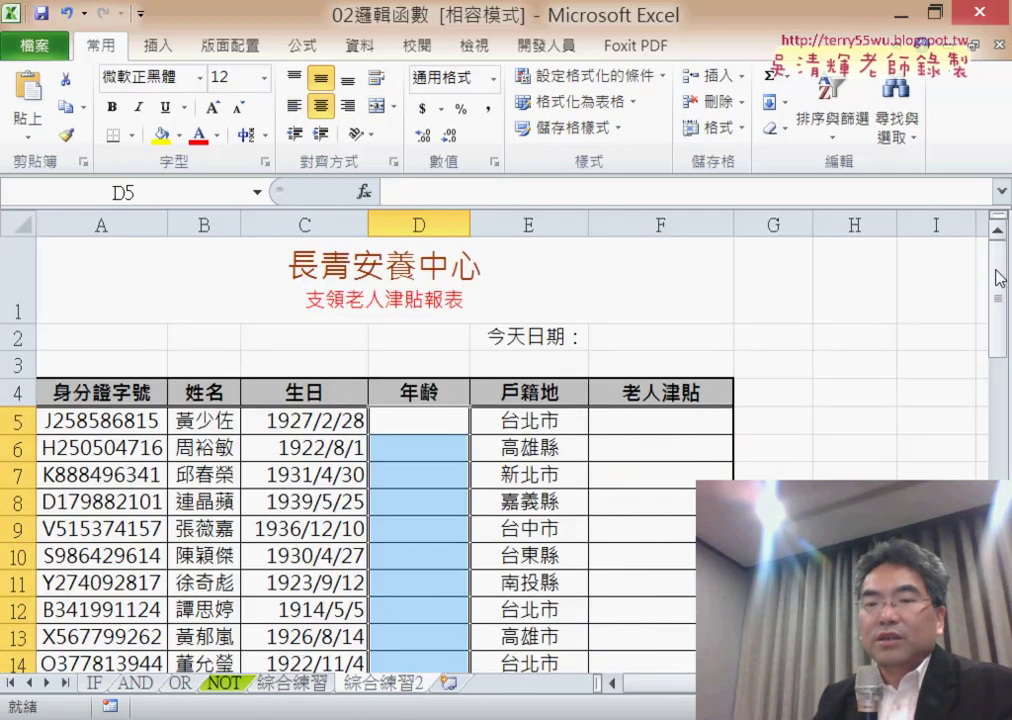
left_click_drag(999, 280, 1000, 296)
scroll(988, 302, "up", 1)
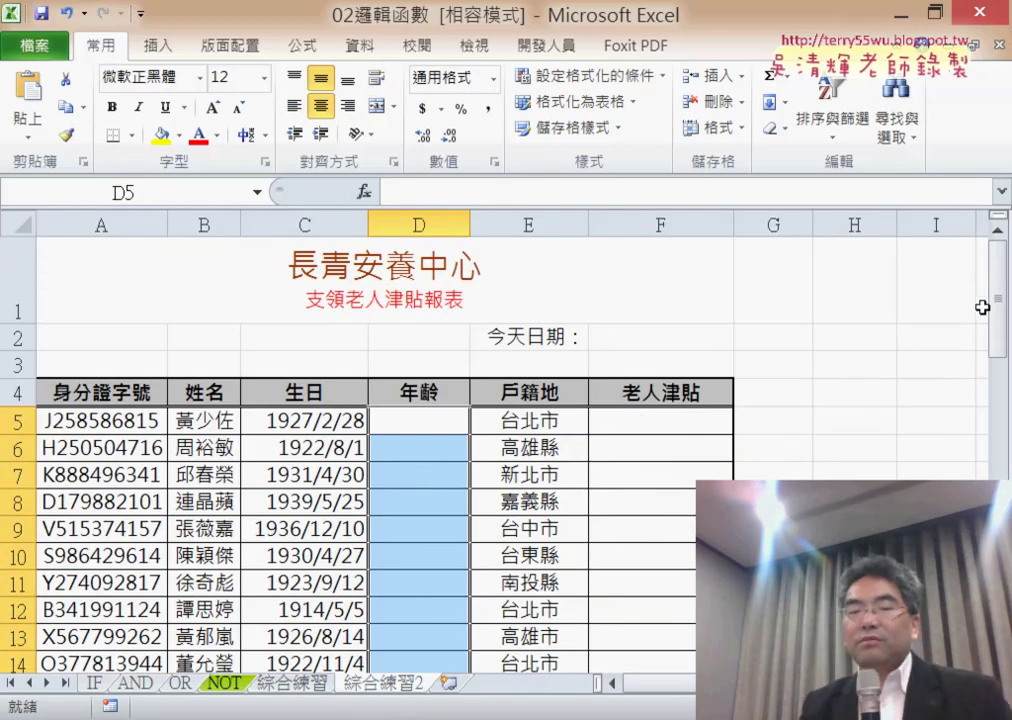
left_click(625, 417)
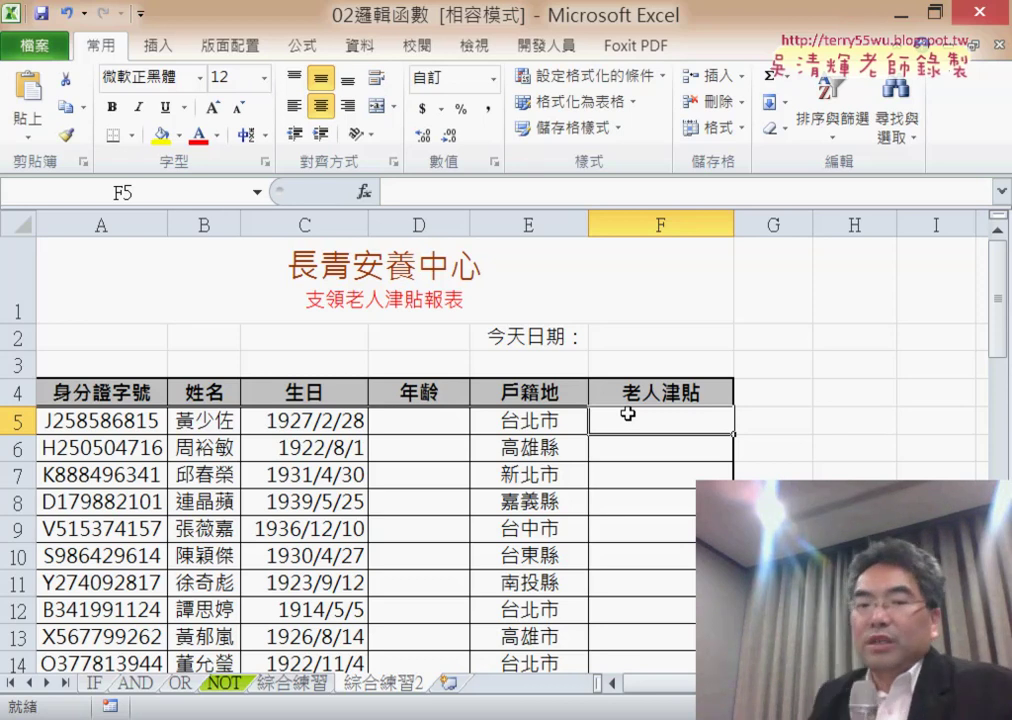
left_click(630, 339)
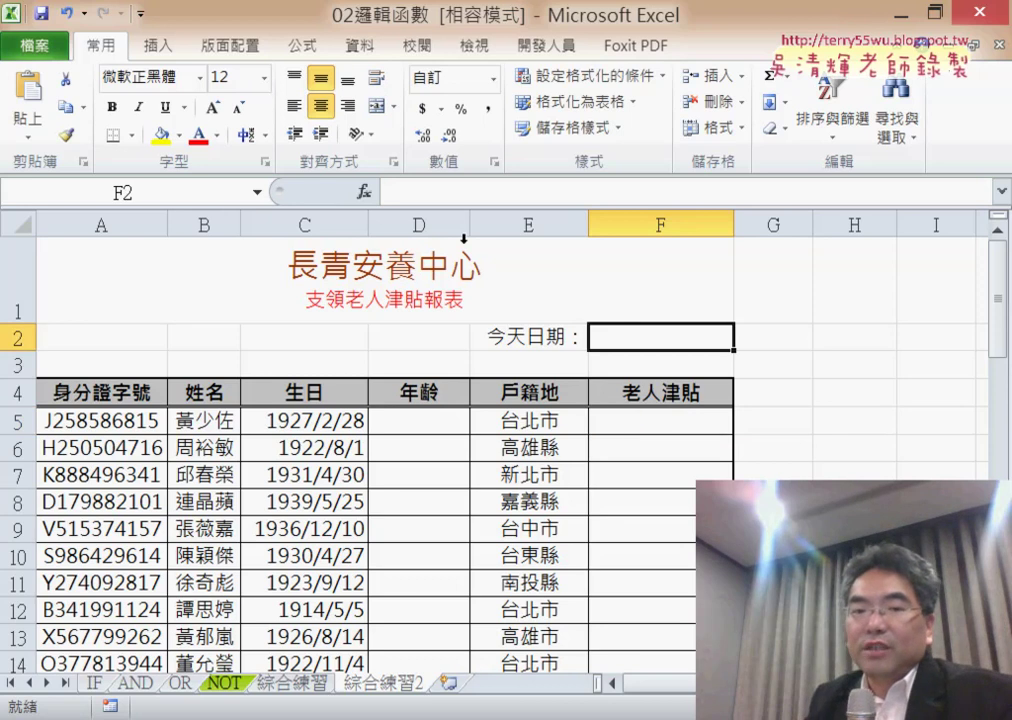
left_click(364, 191)
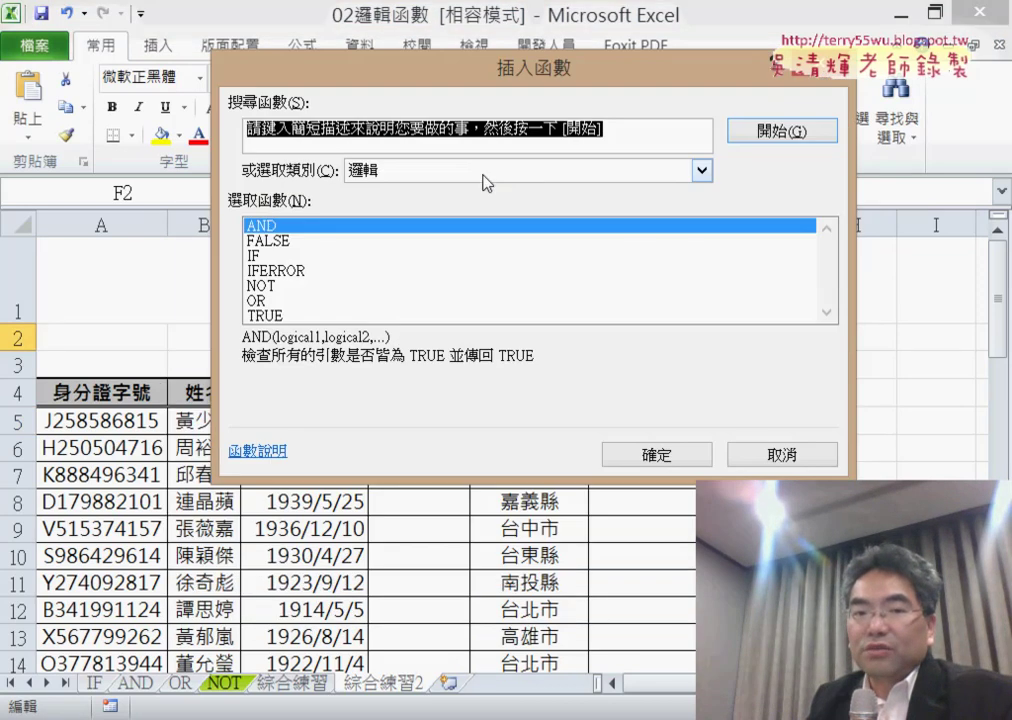
Enter =TODAY() from the date and time category into F2, showing 106/4/27.
left_click(487, 182)
left_click(436, 238)
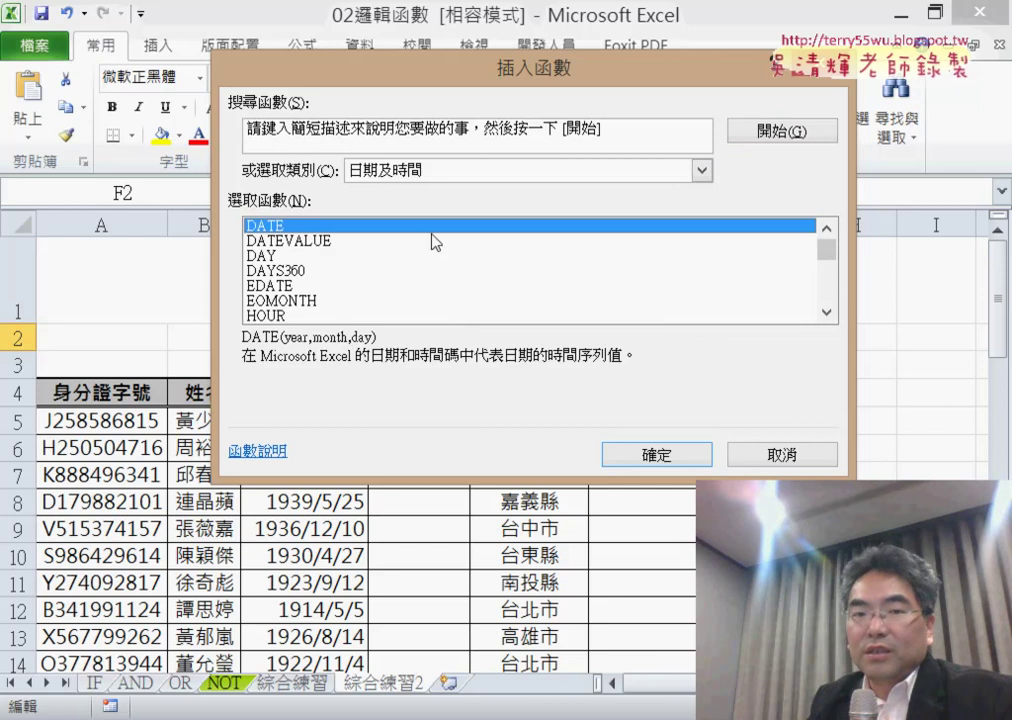
scroll(830, 300, "down", 5)
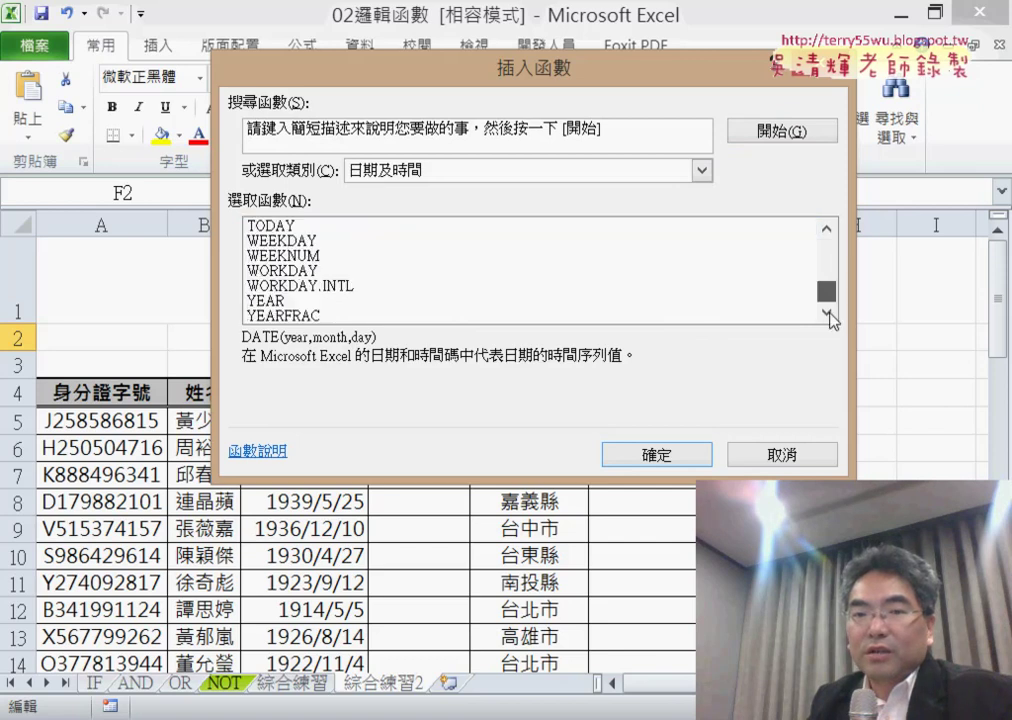
double_click(443, 228)
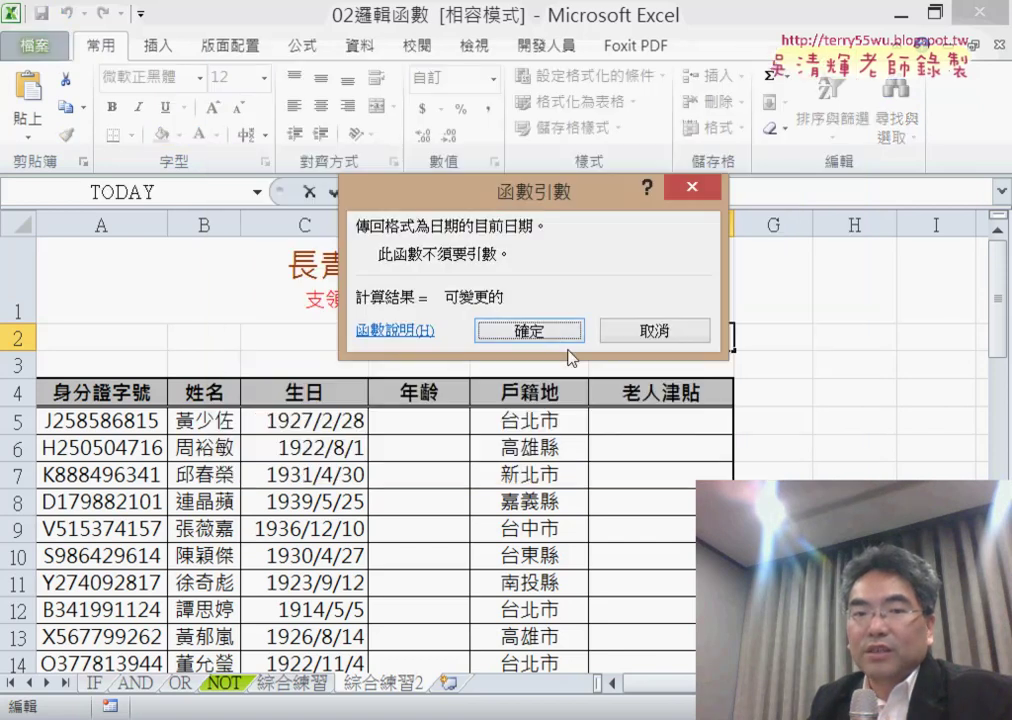
left_click(552, 332)
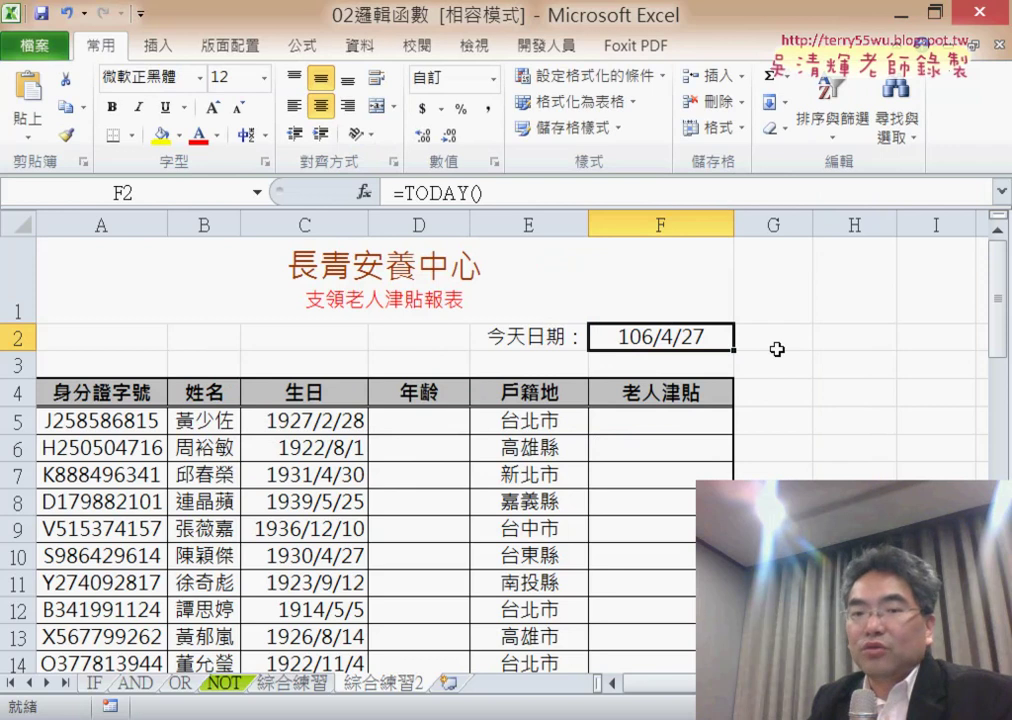
left_click(440, 423)
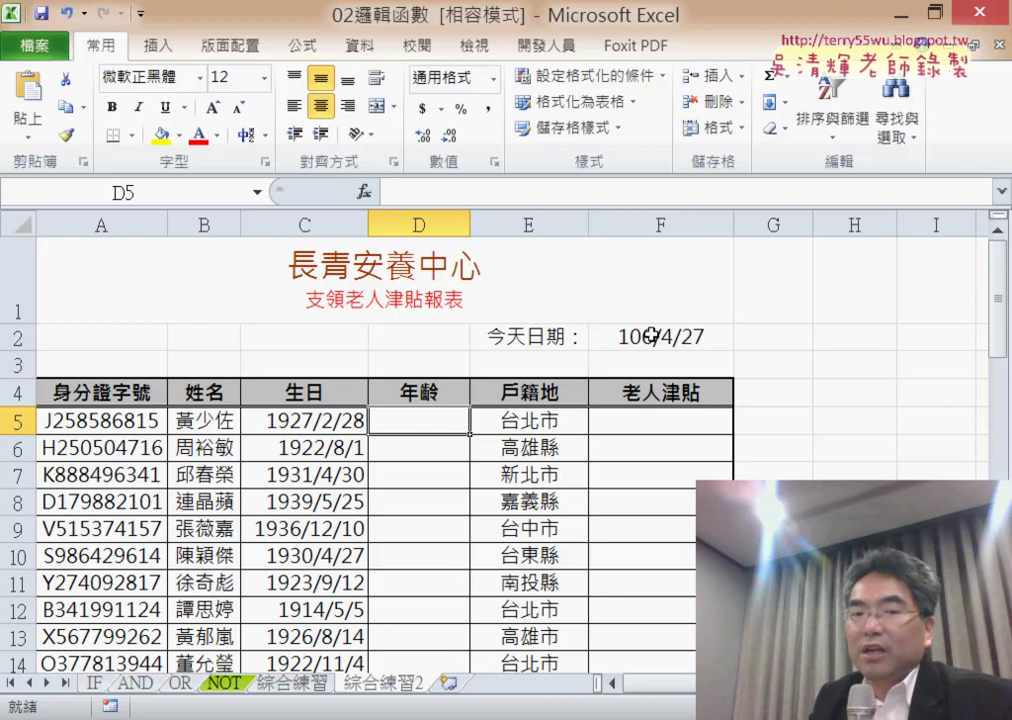
Enter =YEAR(F2) in D5, returning 2017, and select its formula text.
left_click(365, 193)
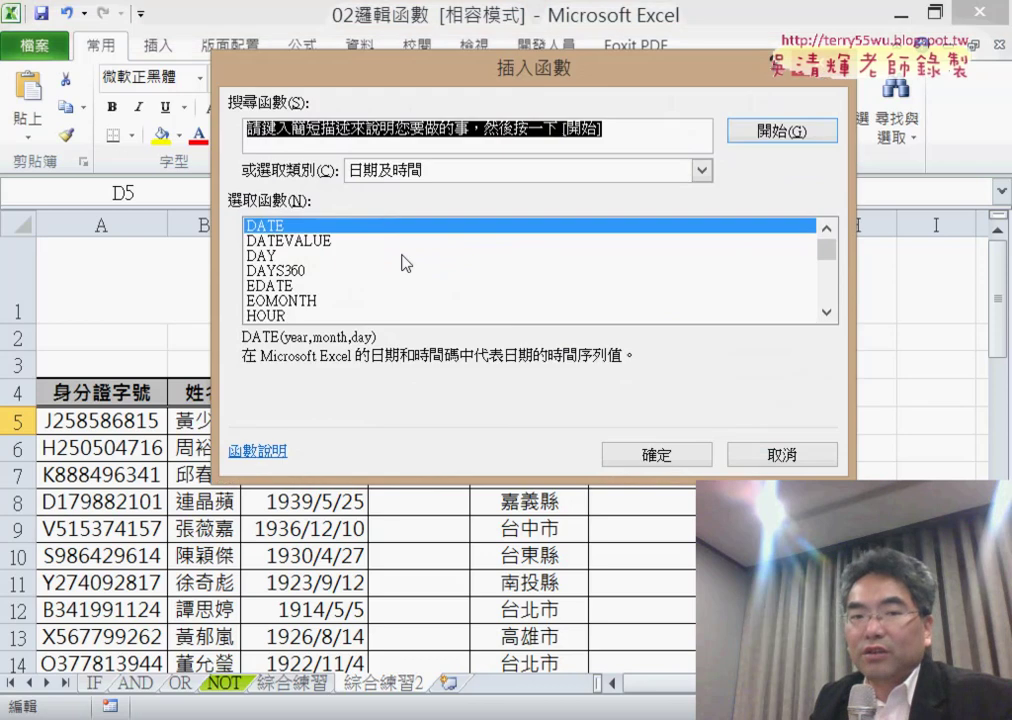
left_click_drag(835, 256, 829, 314)
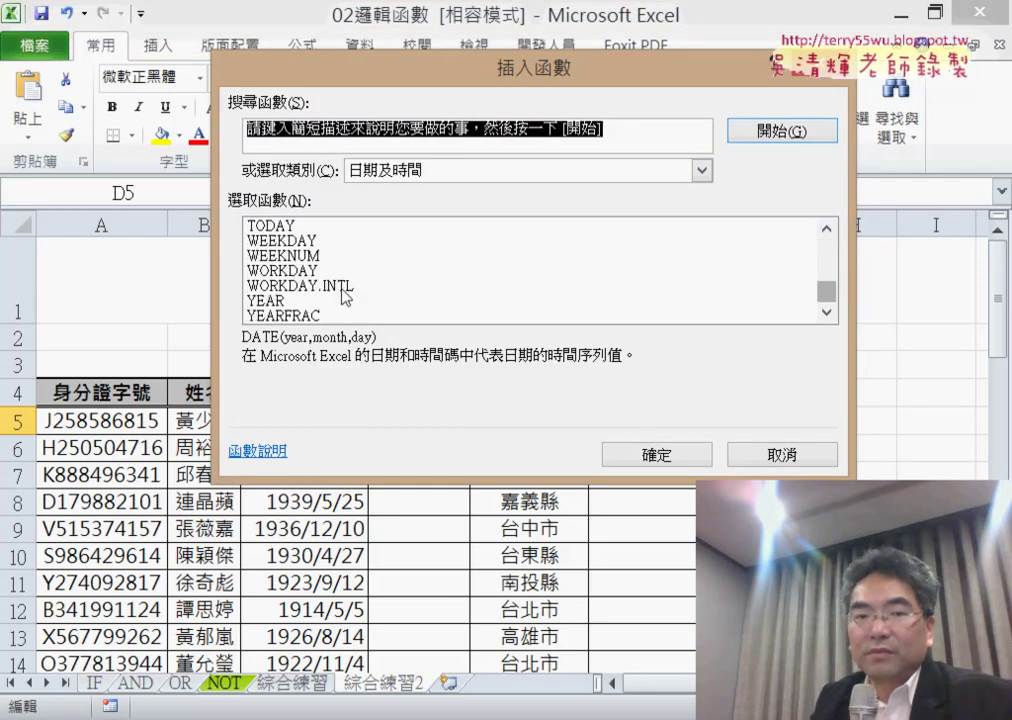
left_click(311, 299)
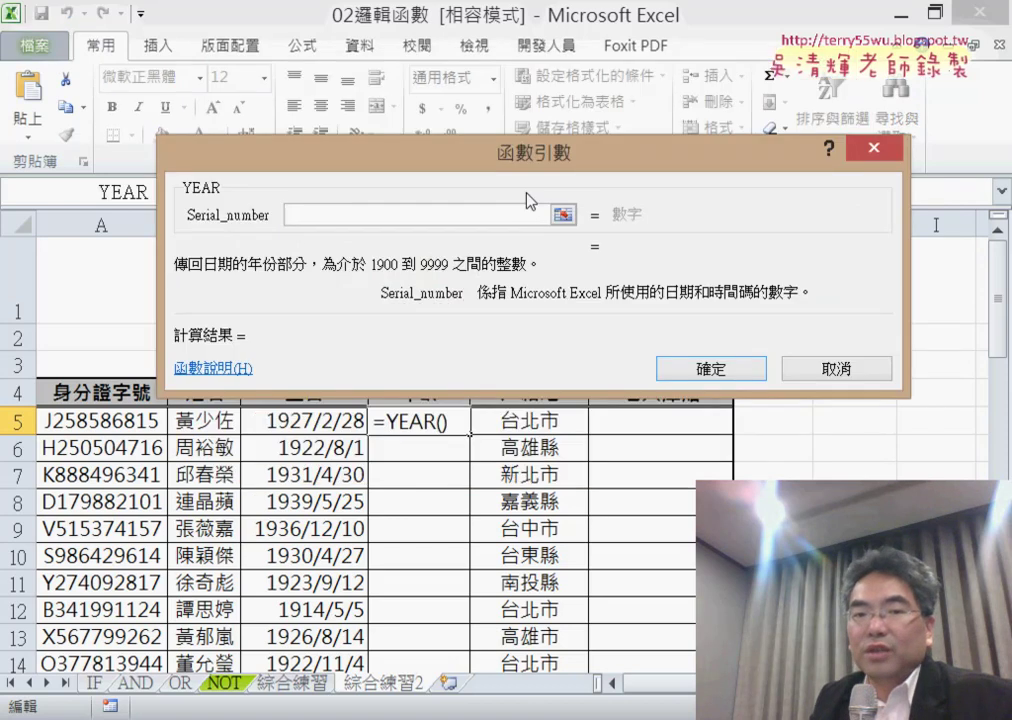
left_click_drag(530, 169, 643, 467)
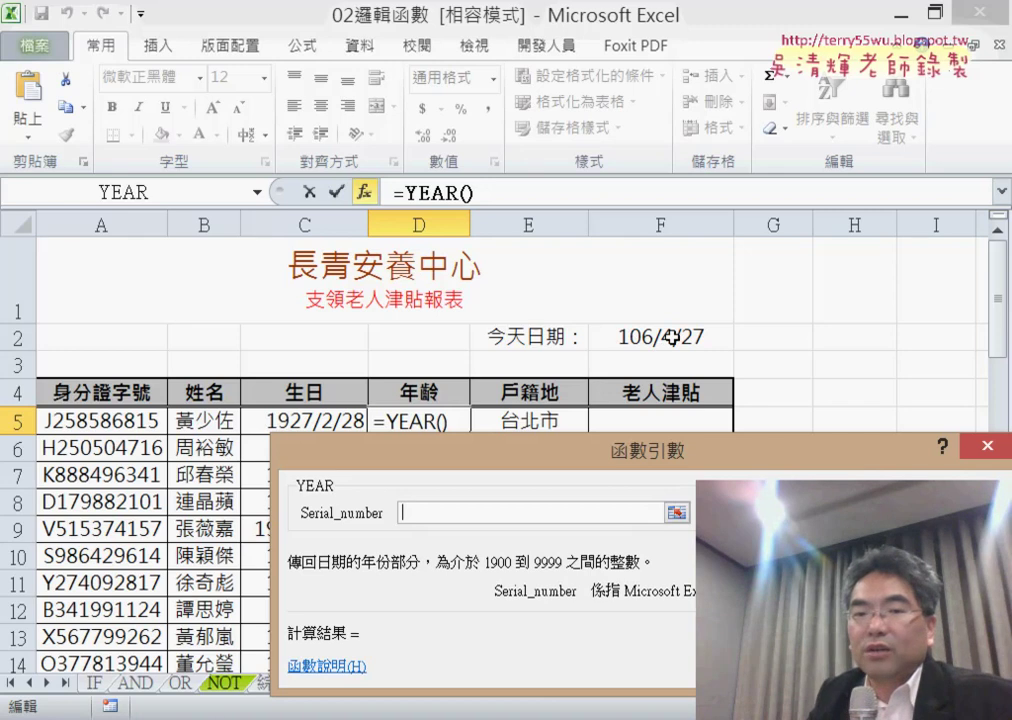
left_click(671, 337)
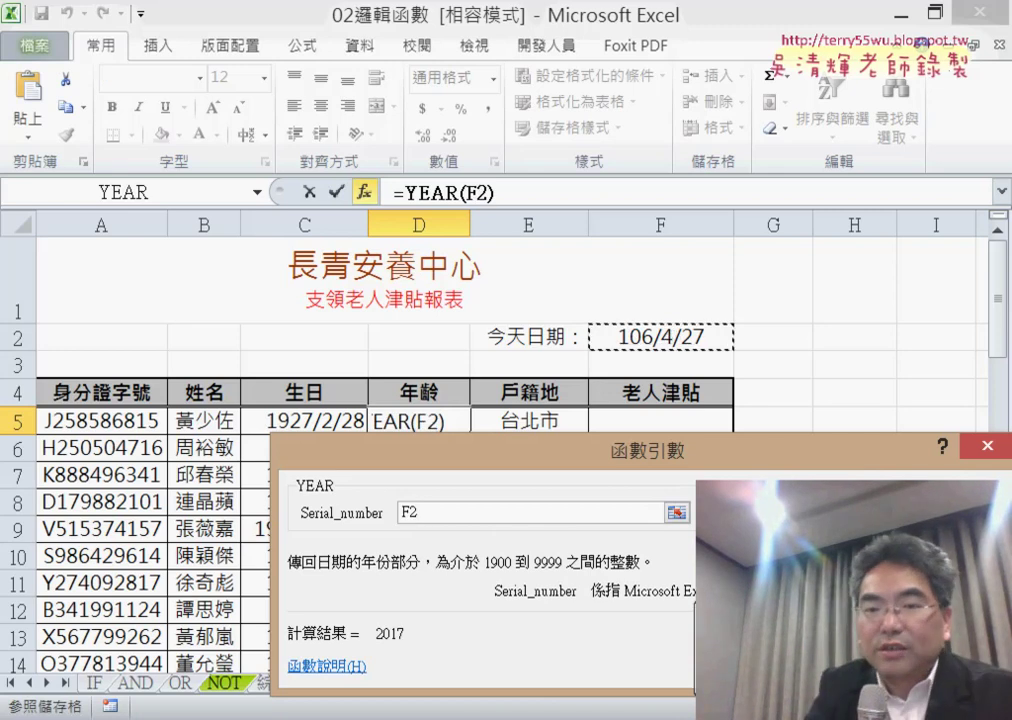
left_click_drag(655, 314, 690, 378)
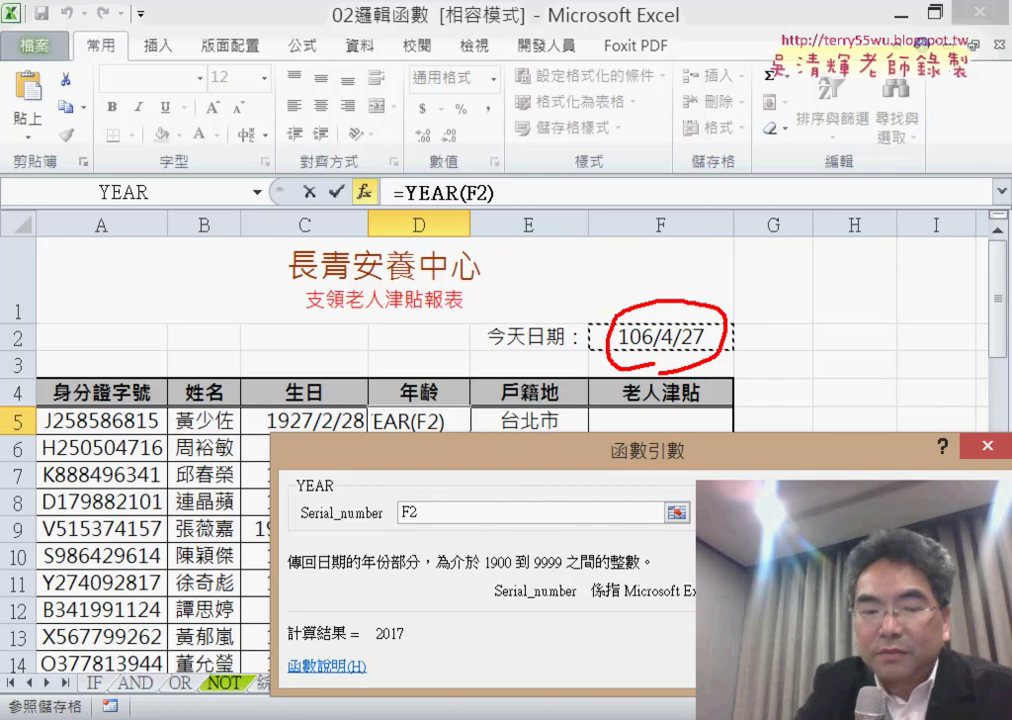
key("Escape")
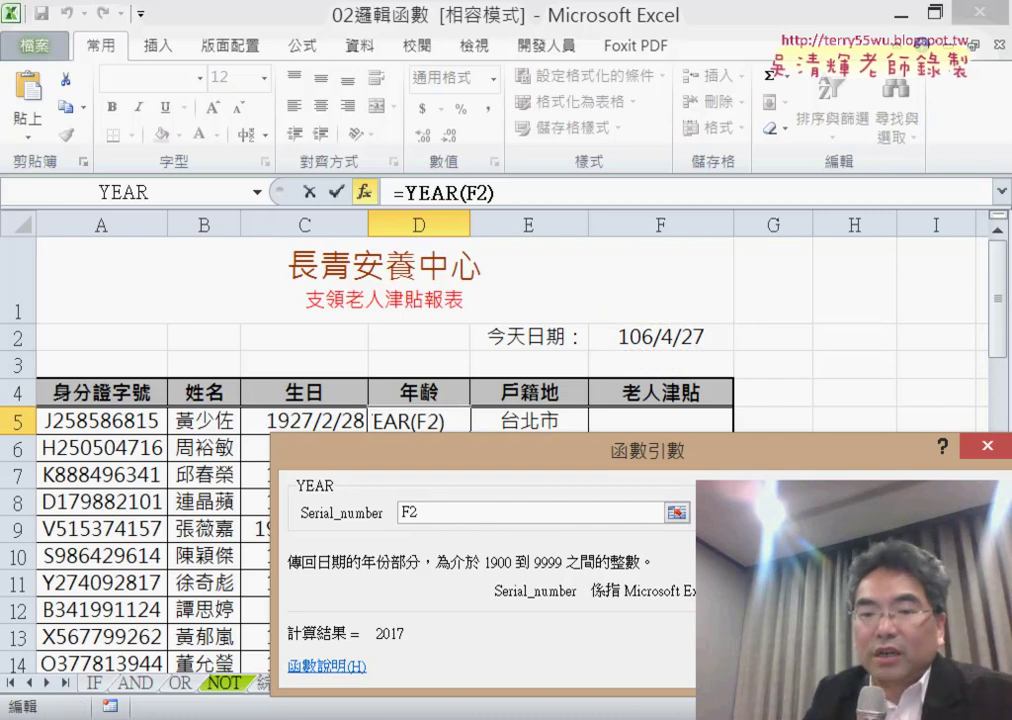
key("Return")
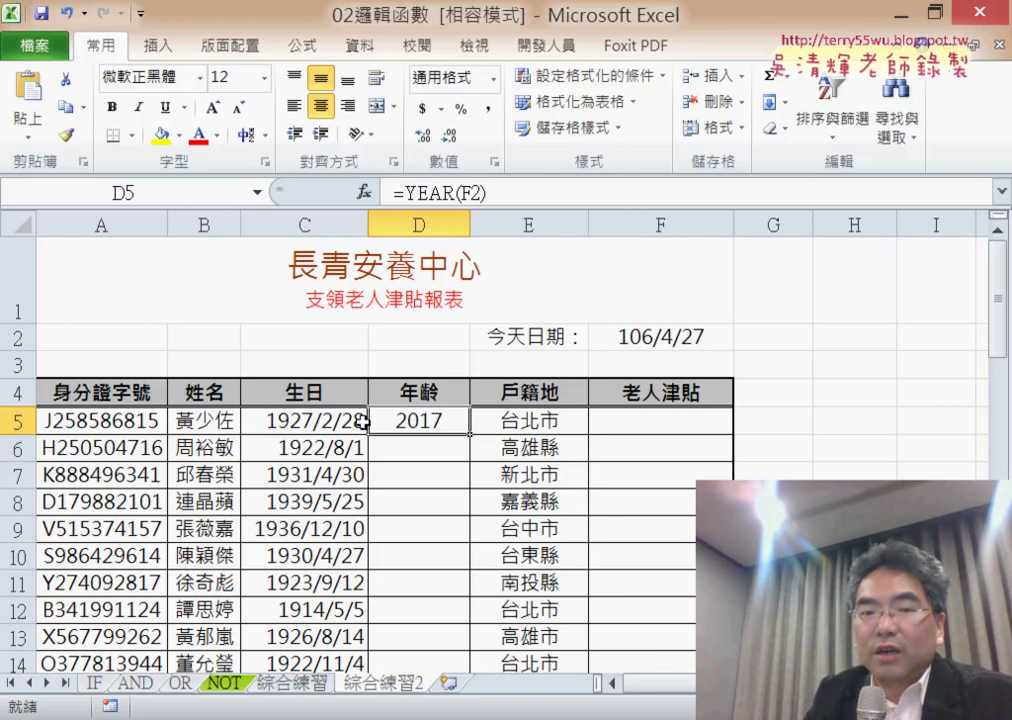
left_click_drag(503, 193, 418, 193)
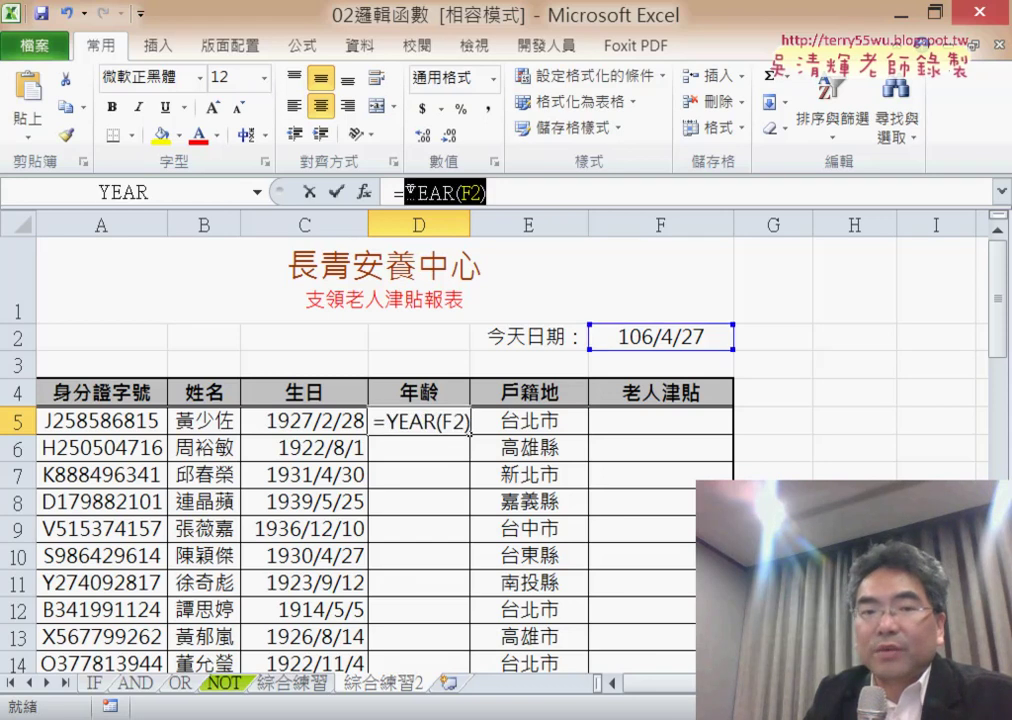
Extend D5 to =YEAR(F2)-YEAR(C5), giving age 90 for the 1927/2/28 birth date.
right_click(458, 196)
left_click(505, 236)
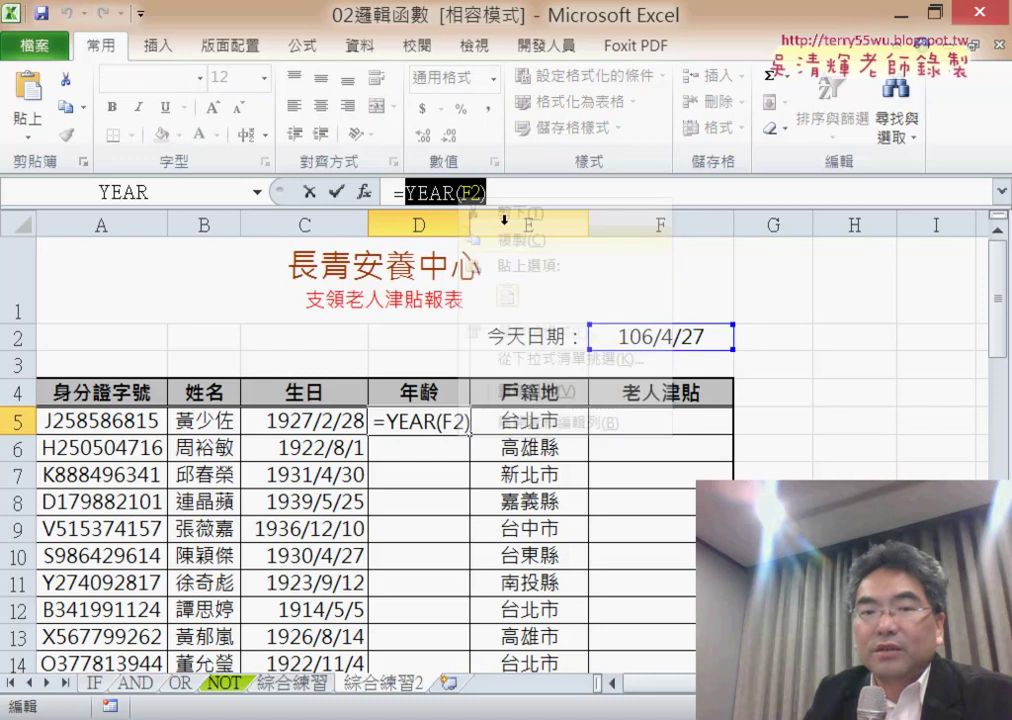
left_click(511, 196)
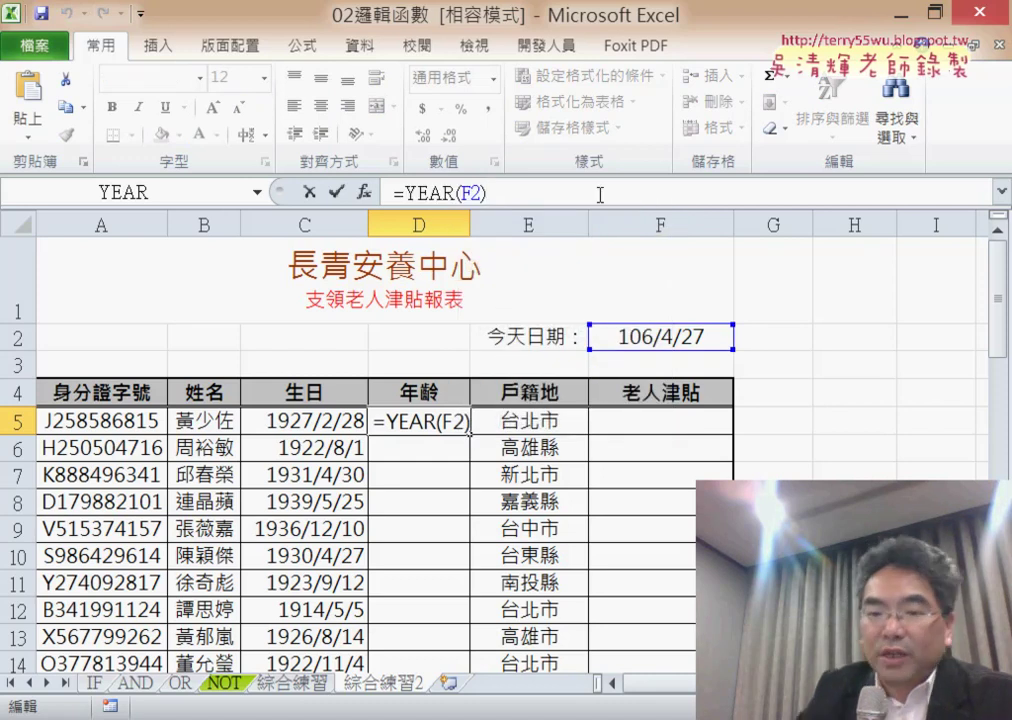
type("-")
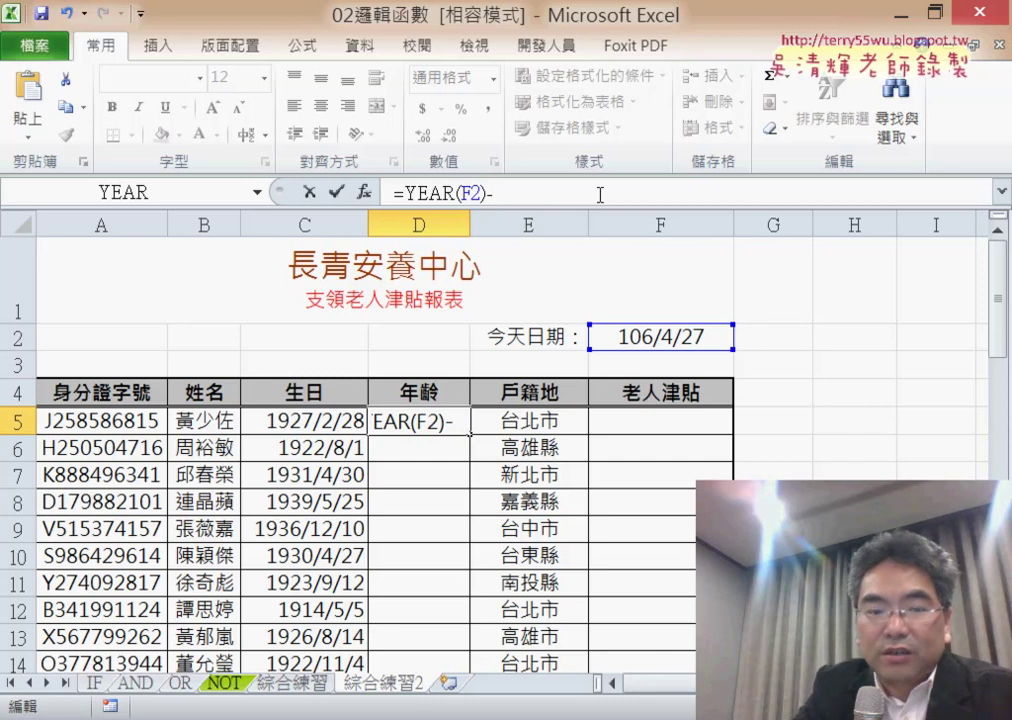
key("ctrl+v")
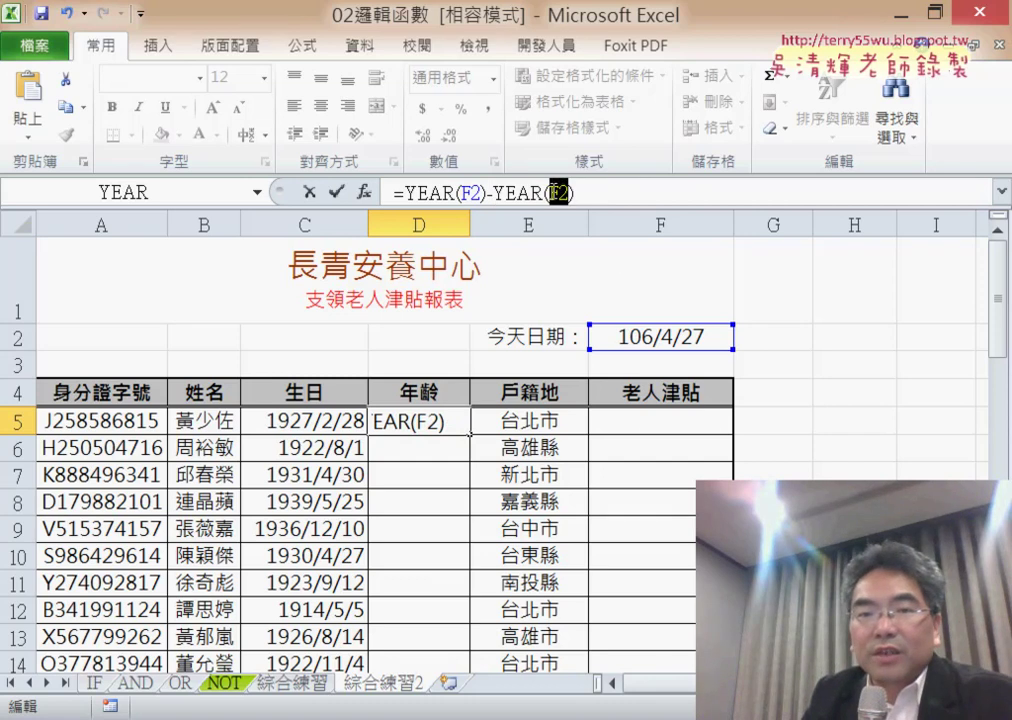
left_click(312, 423)
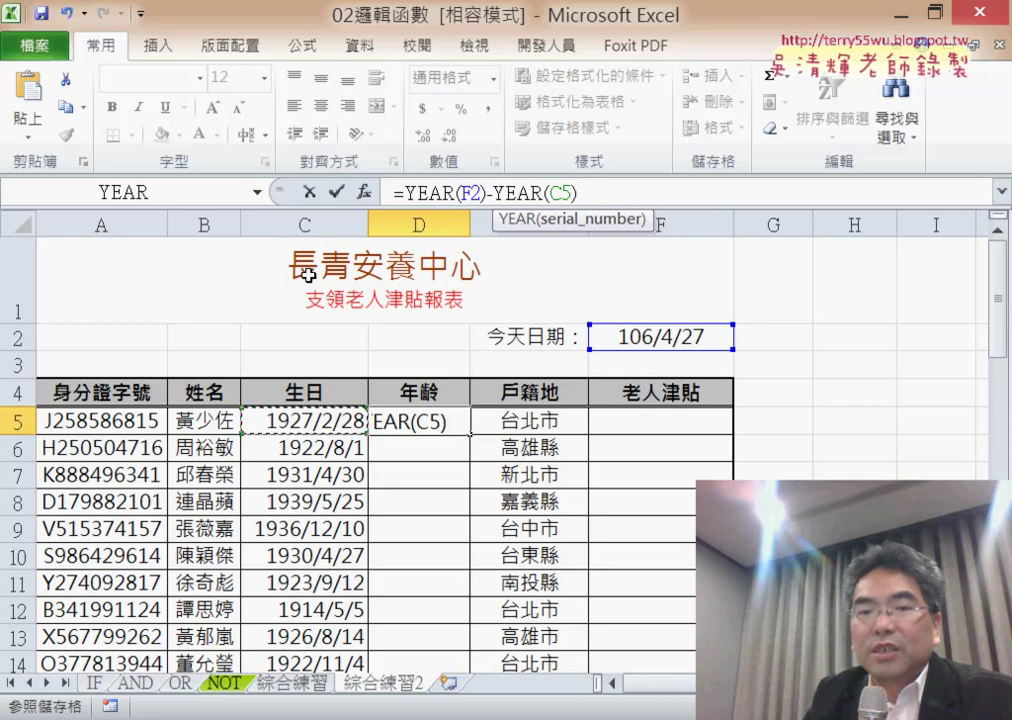
left_click(336, 191)
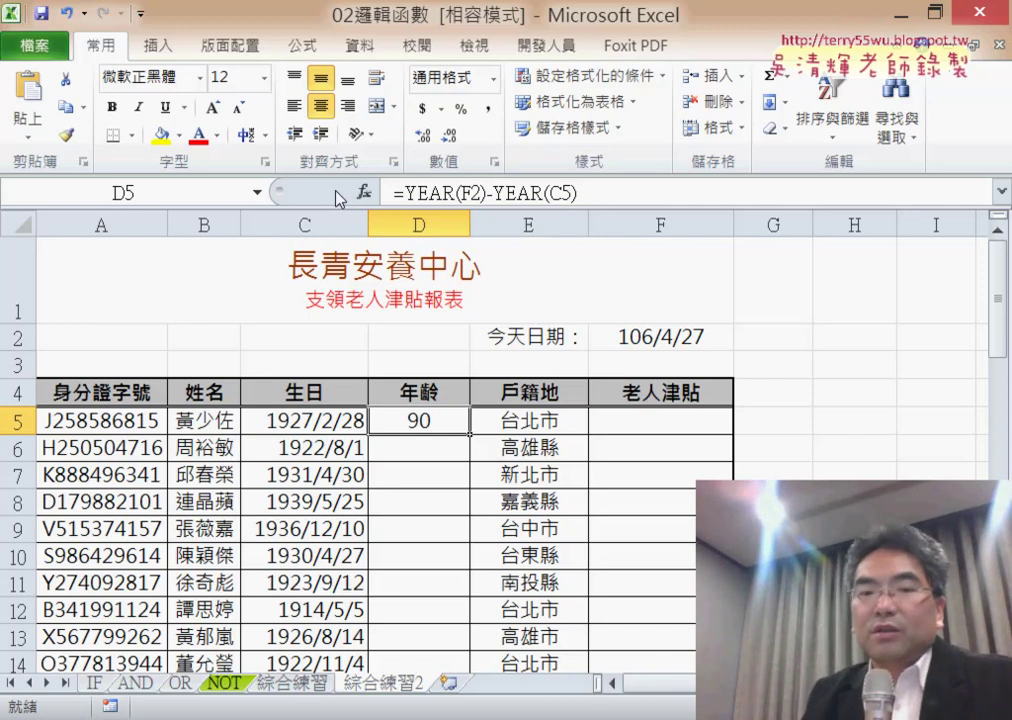
left_click(322, 426)
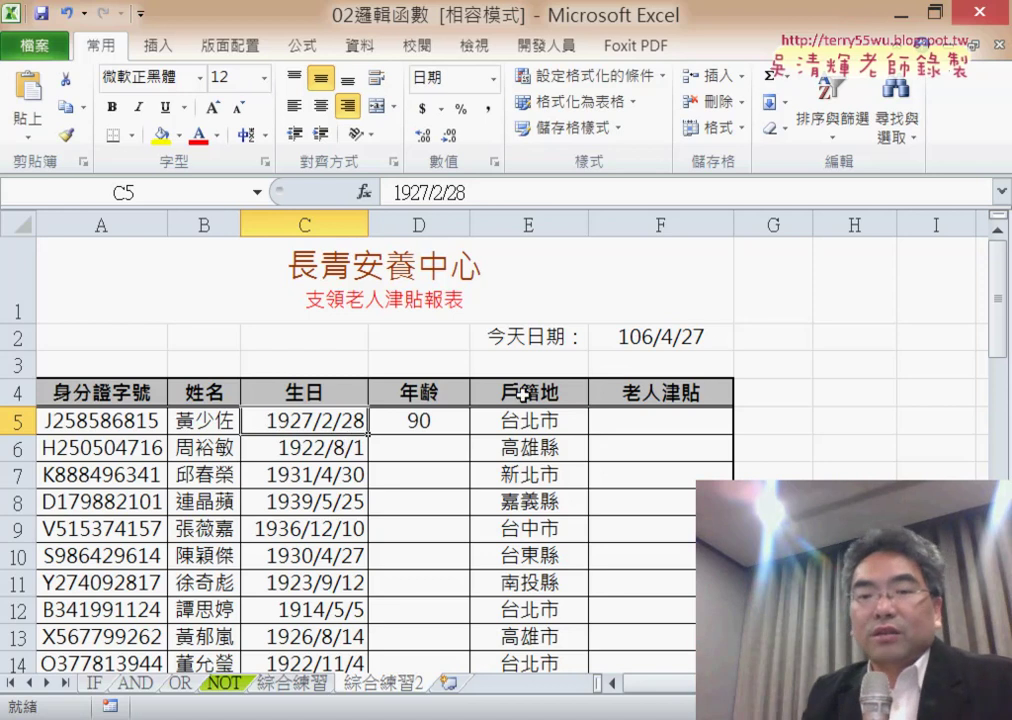
Change C5's birth date to 1927/4/28 and check that D5's YEAR-difference age still shows 90.
double_click(330, 425)
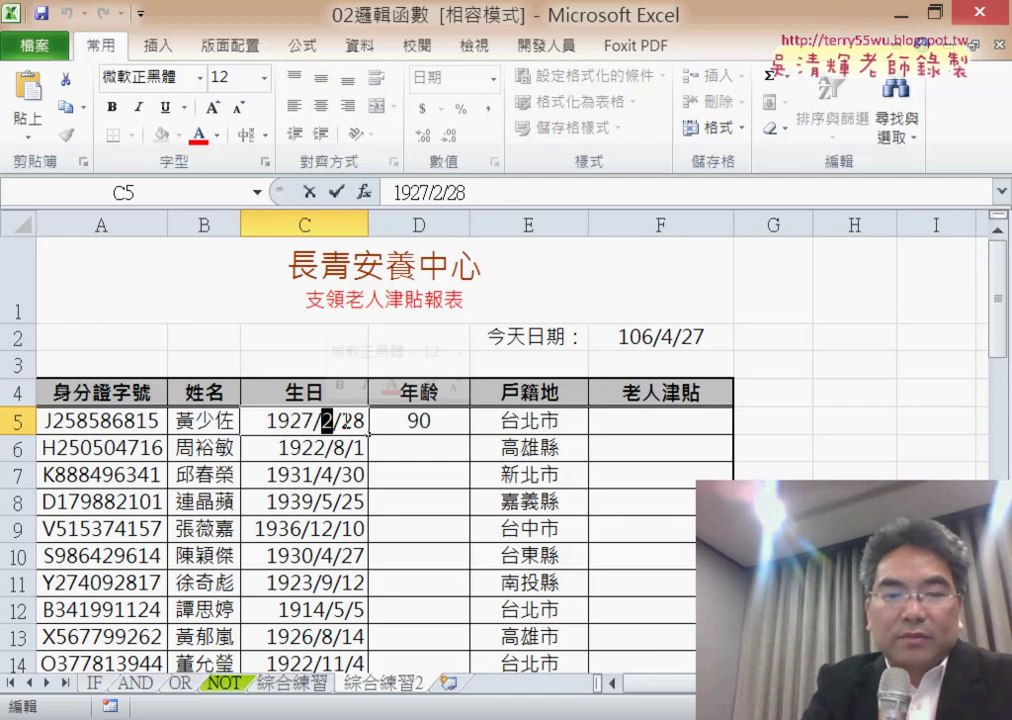
type("4")
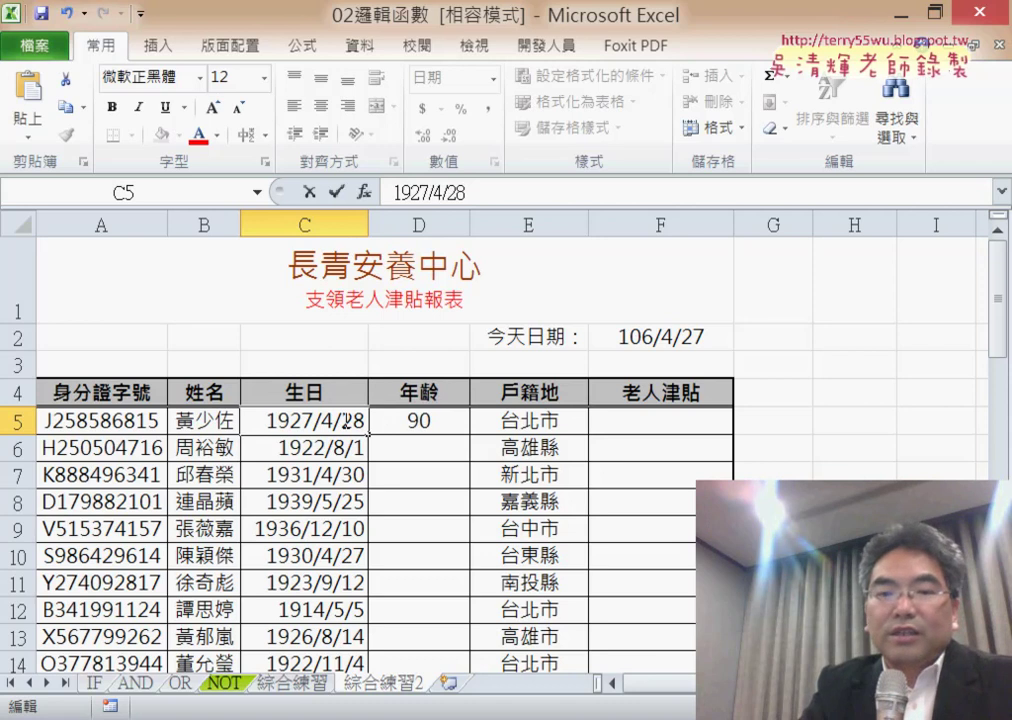
key("Return")
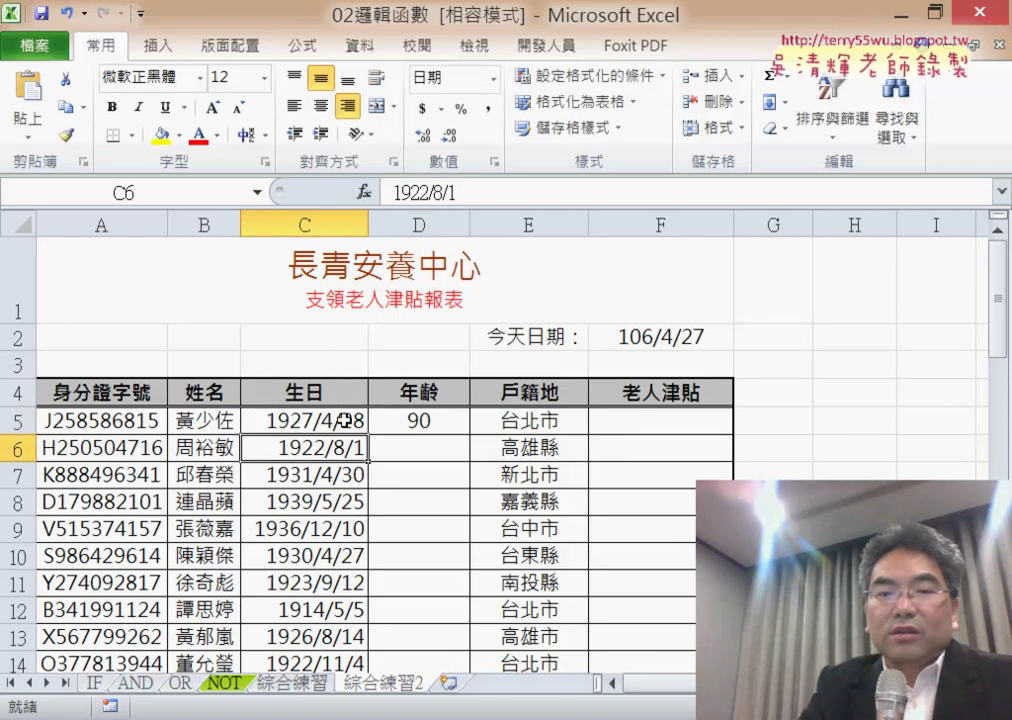
left_click(344, 420)
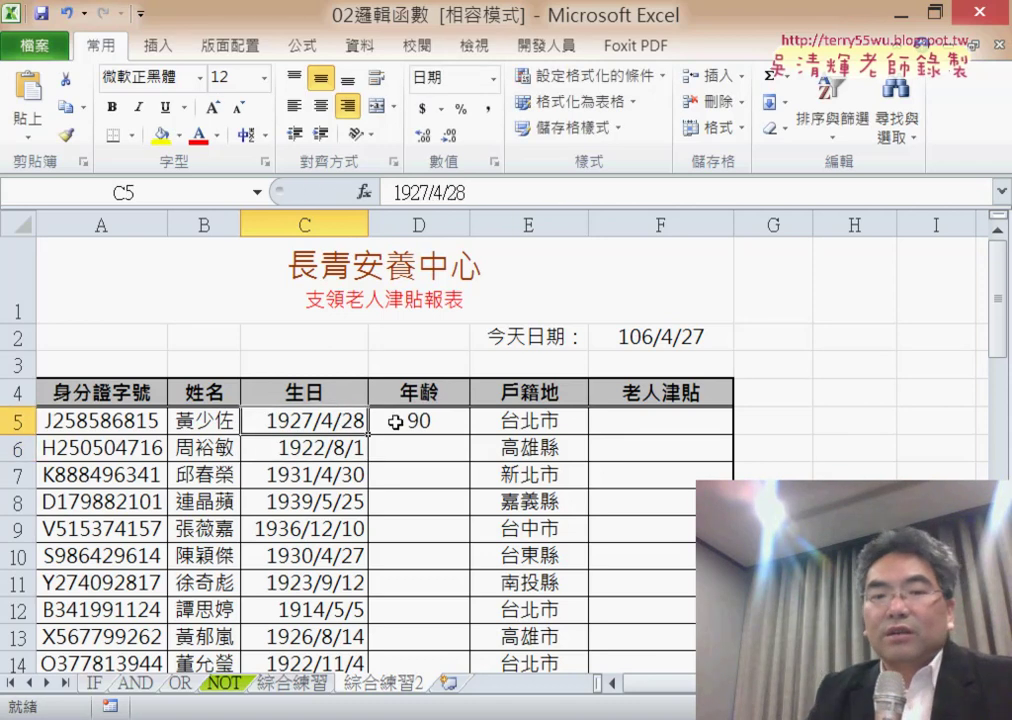
left_click(396, 423)
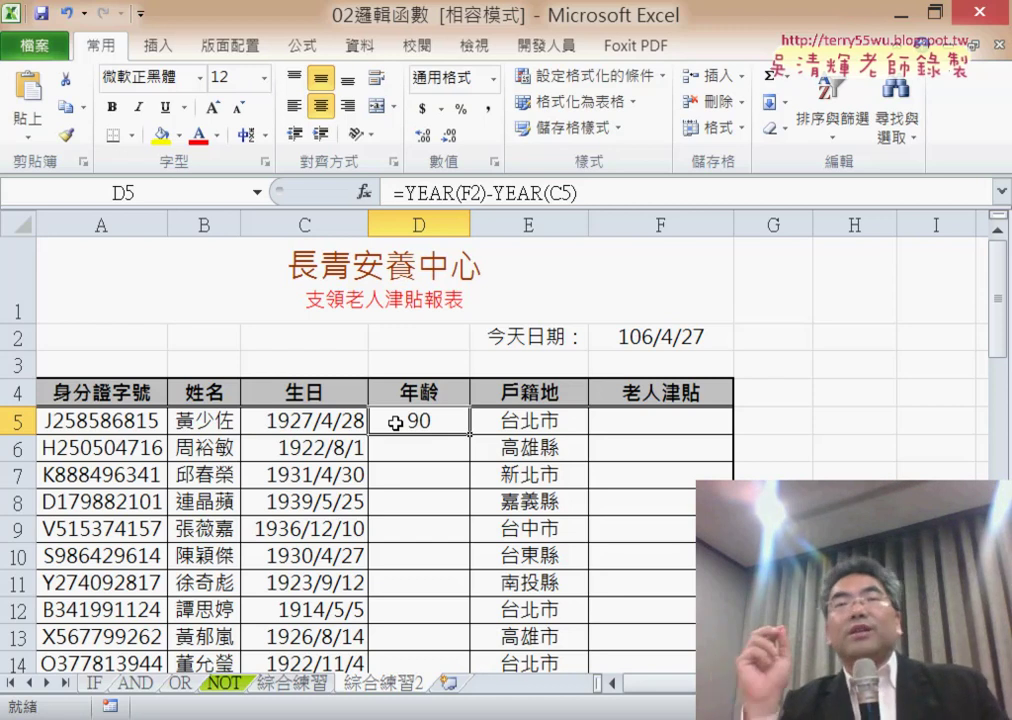
Clear the YEAR-based age formula from D5 and begin a new formula with =.
key("Delete")
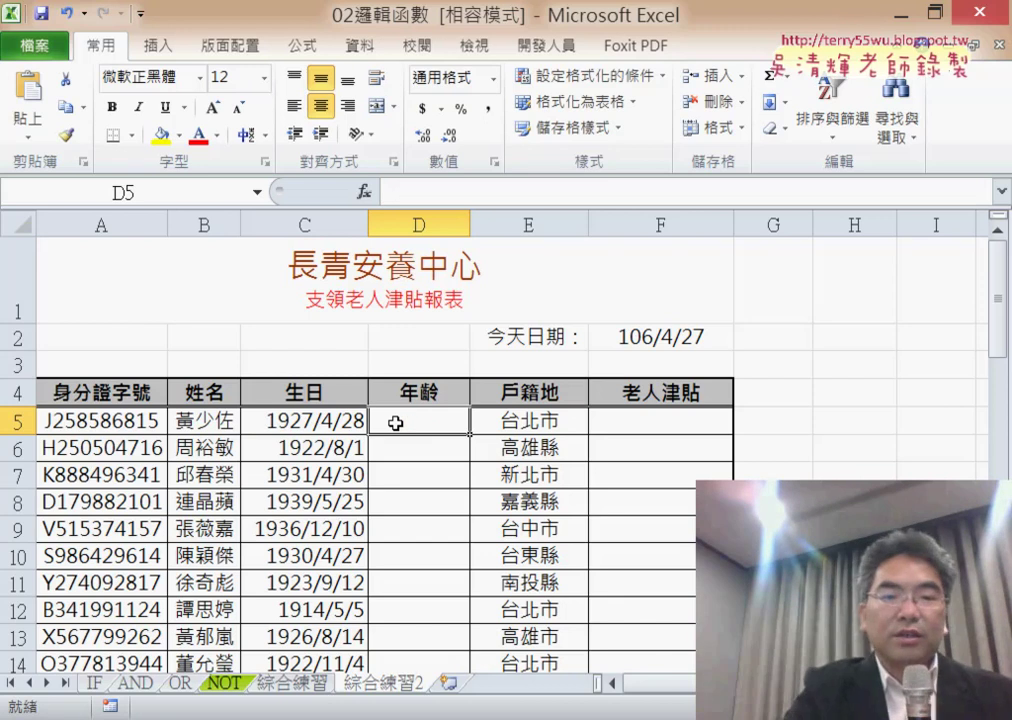
left_click(404, 192)
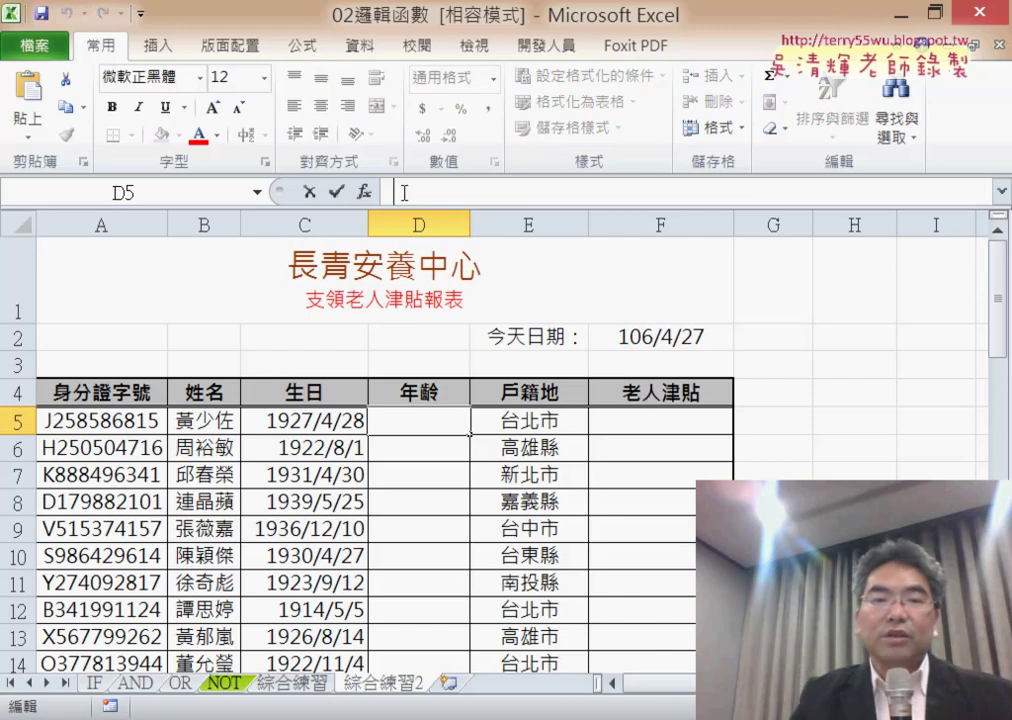
type("=")
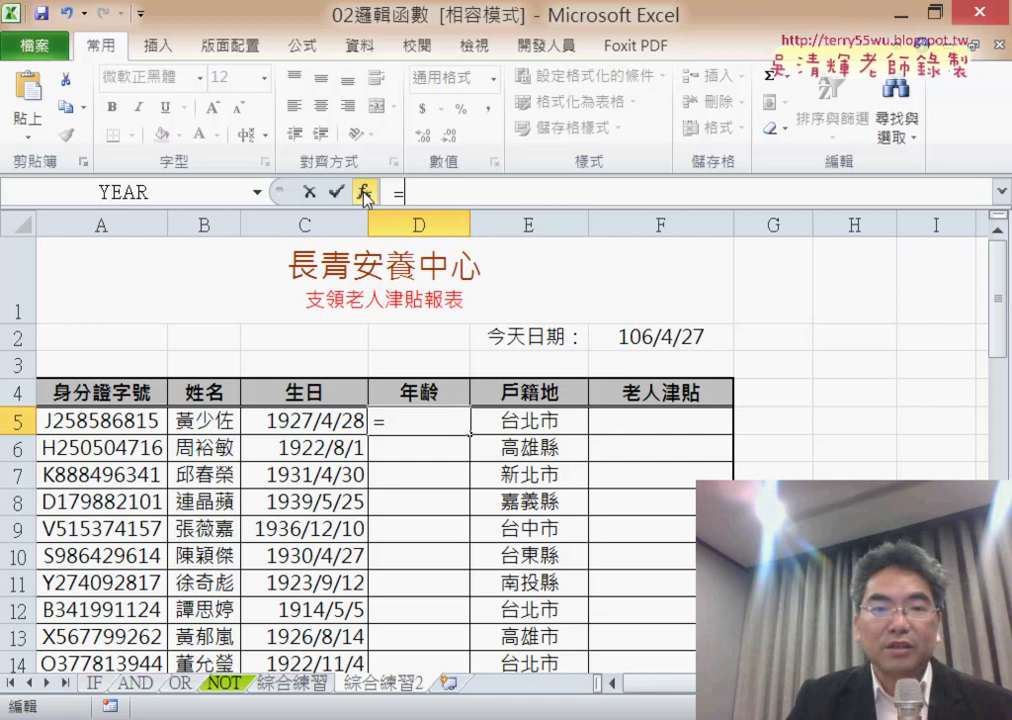
Browse the date functions in Insert Function without inserting any, then start typing =datedif( in D5.
left_click(364, 192)
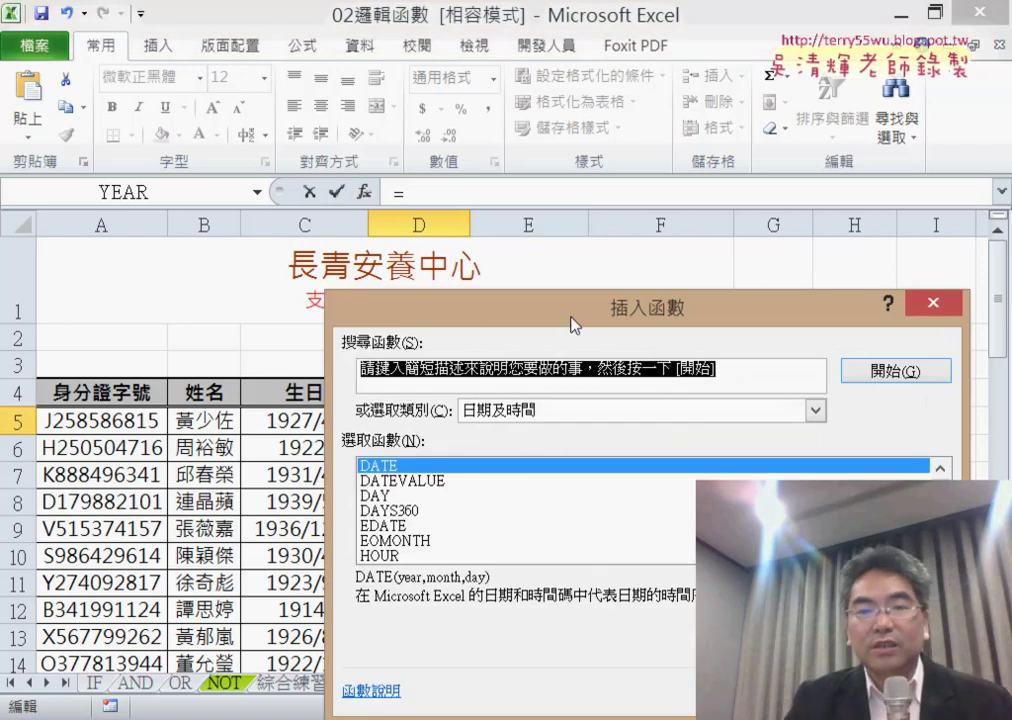
left_click_drag(571, 318, 533, 126)
left_click_drag(906, 300, 906, 291)
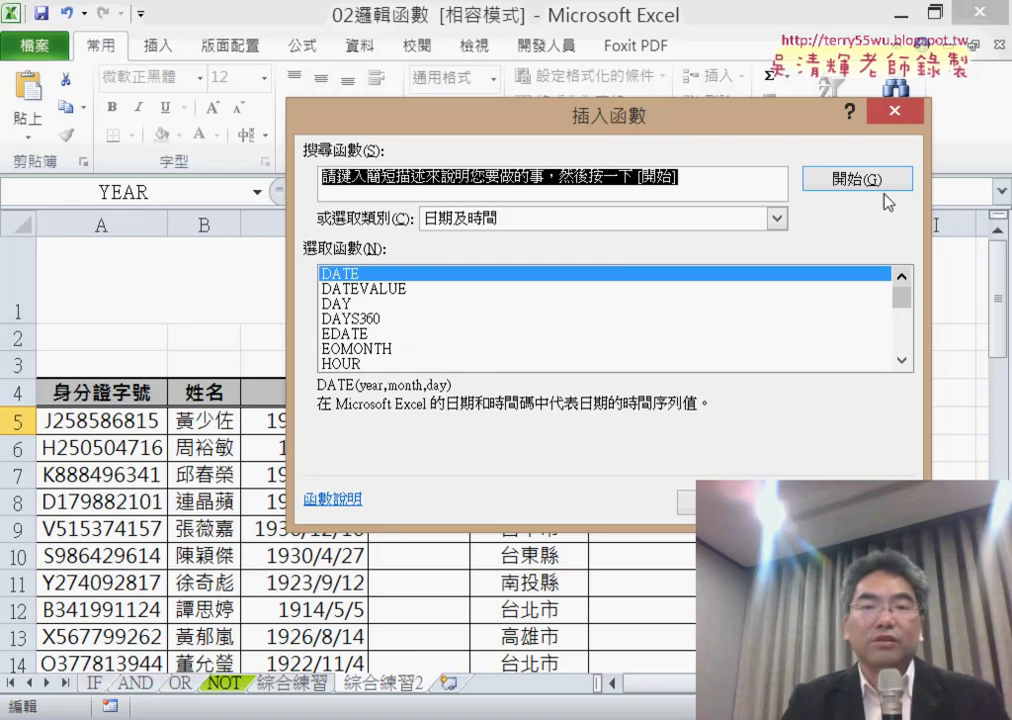
left_click(898, 110)
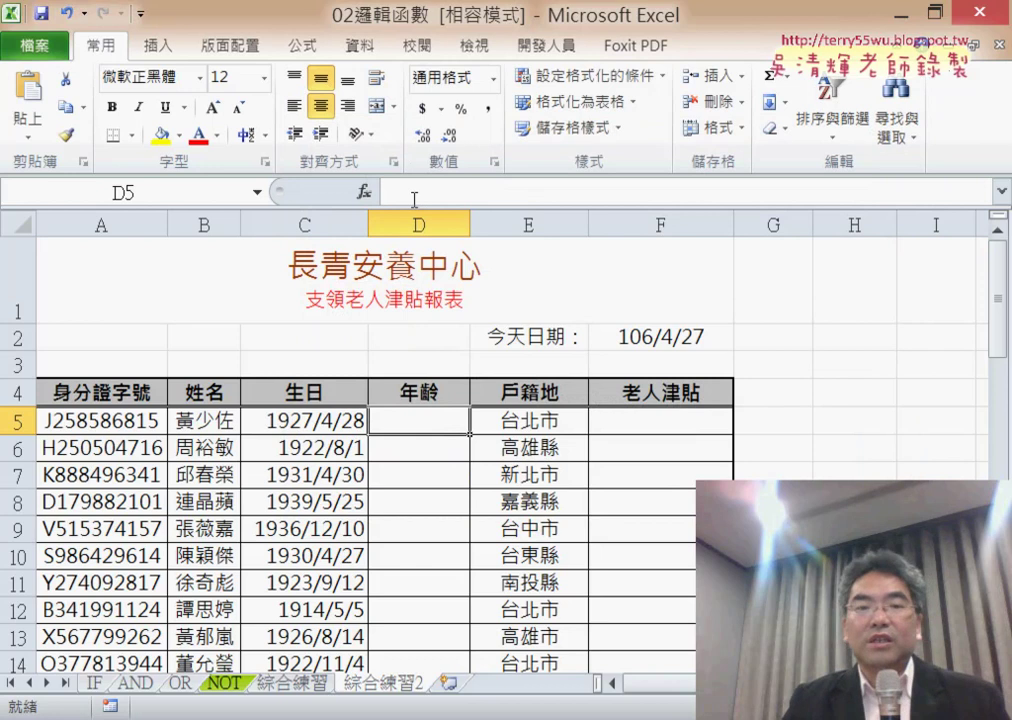
left_click(420, 192)
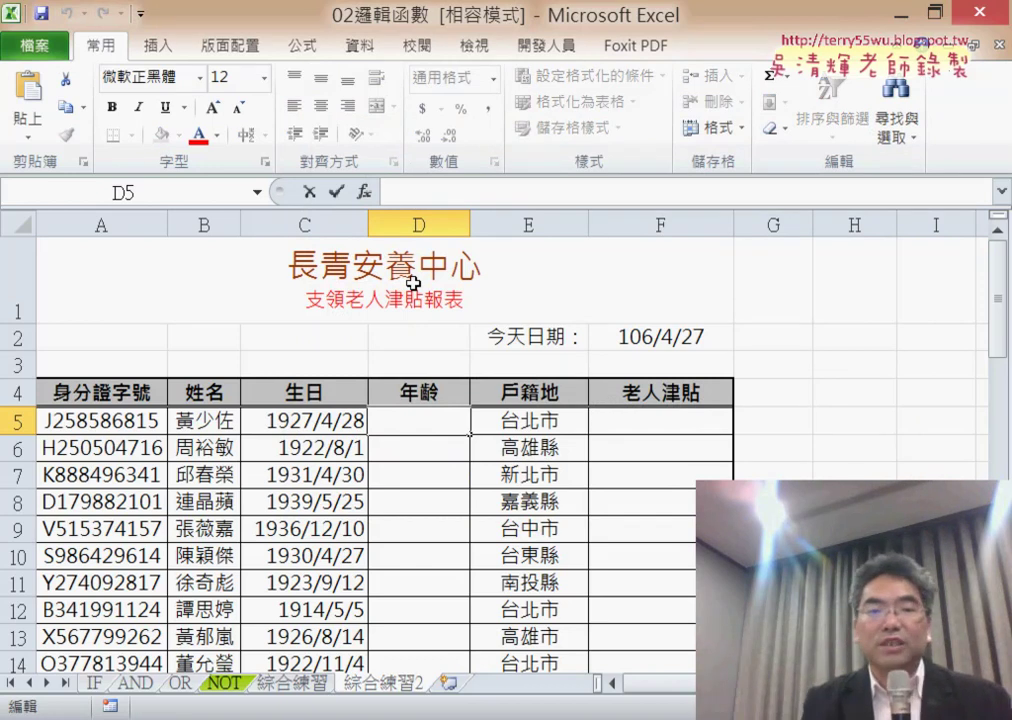
type("=")
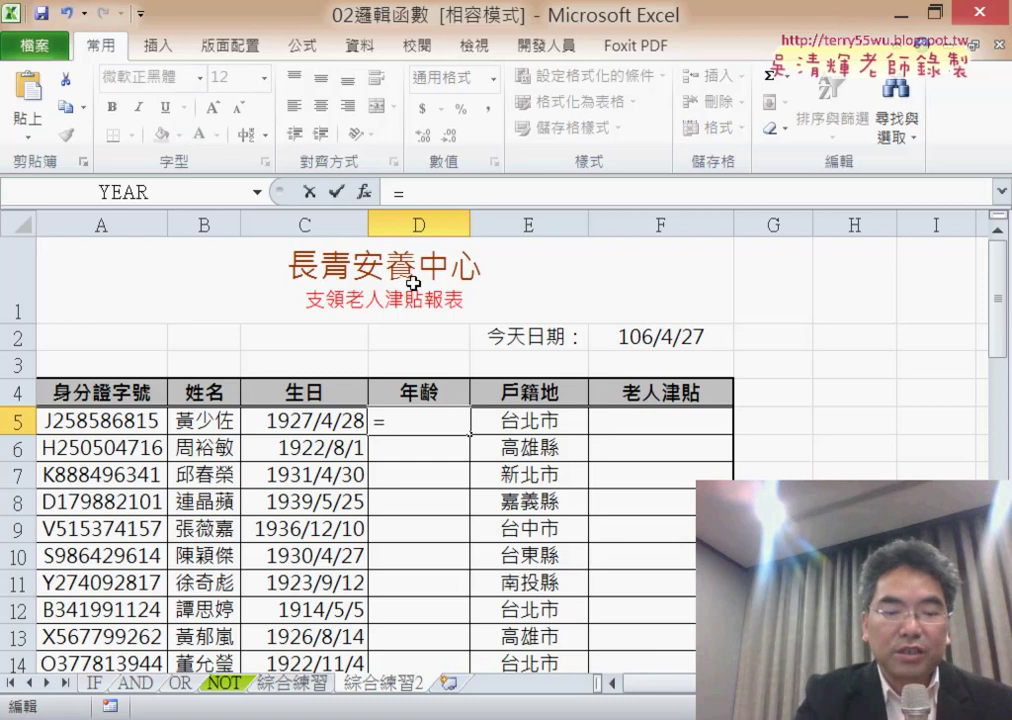
type("date")
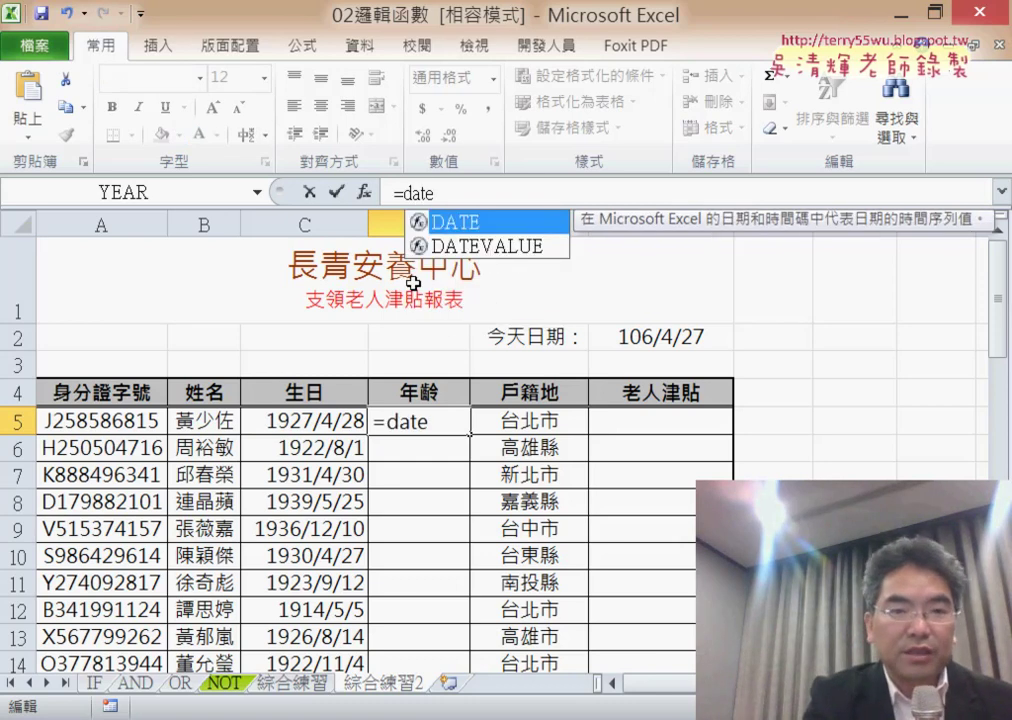
type("dif")
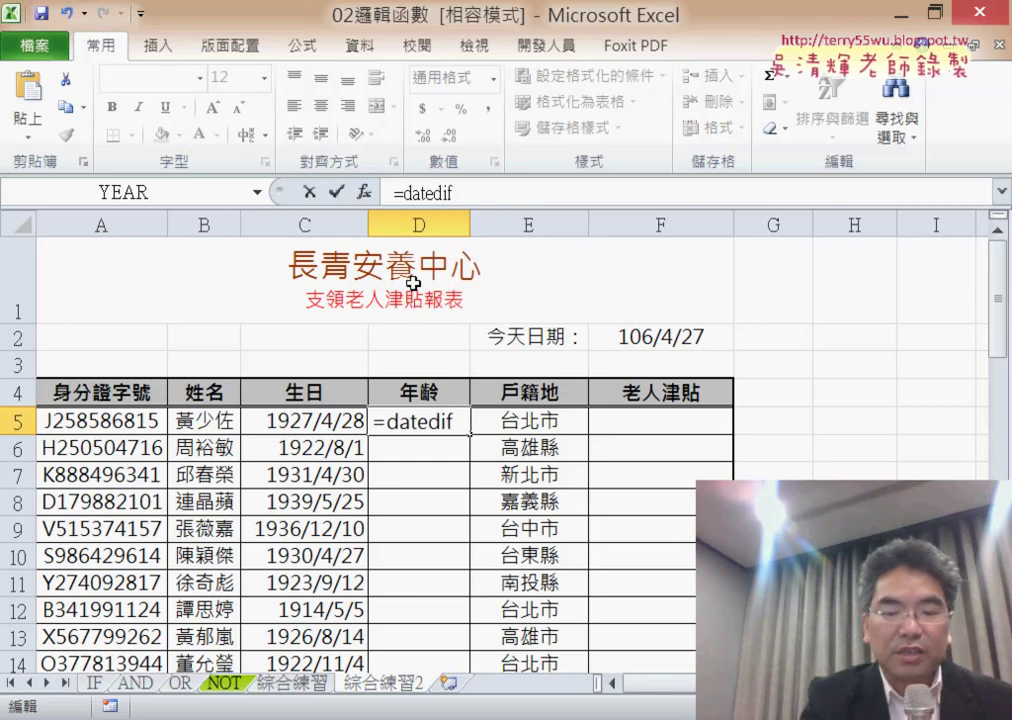
type("(")
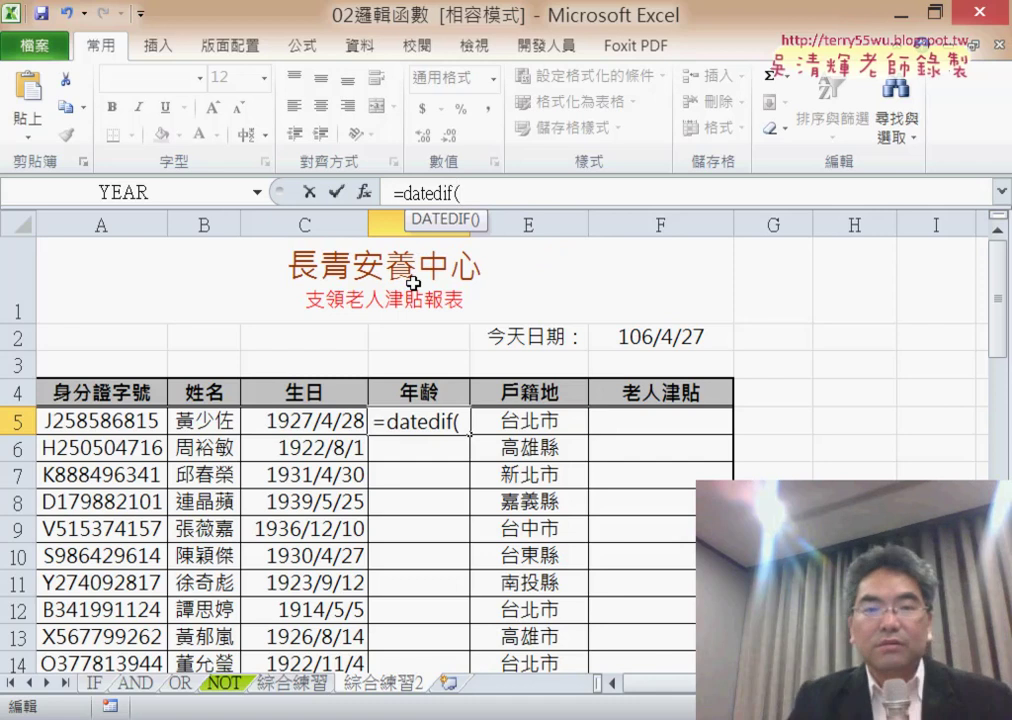
Complete D5 as =DATEDIF(C5,F2,"Y"), giving an age of 89 for 1927/4/28.
left_click(313, 424)
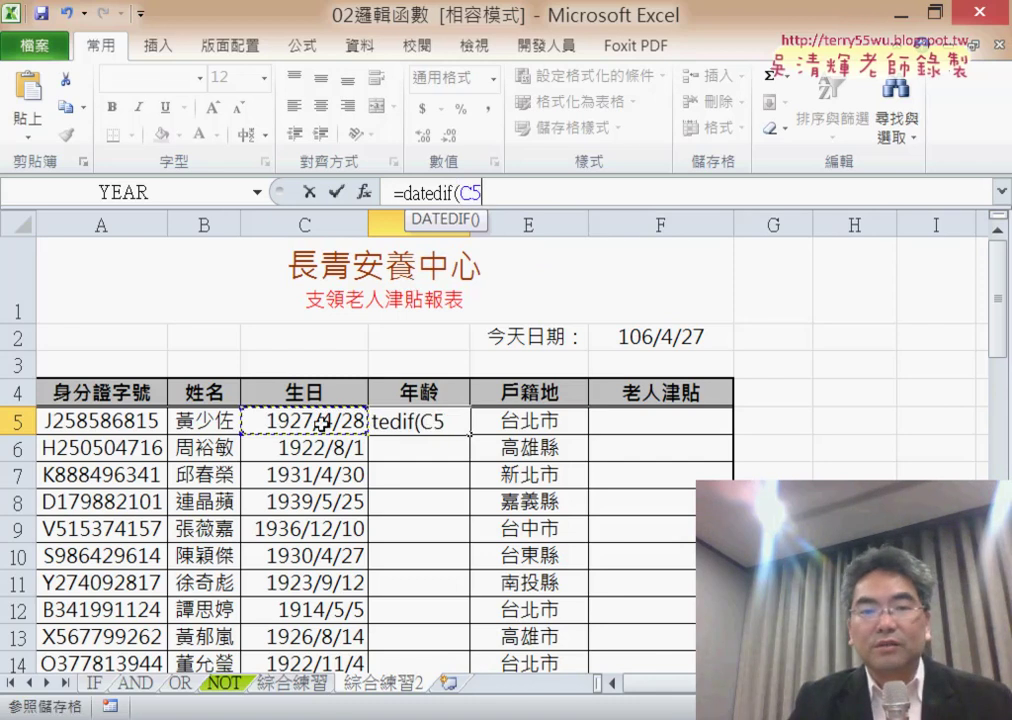
type(",")
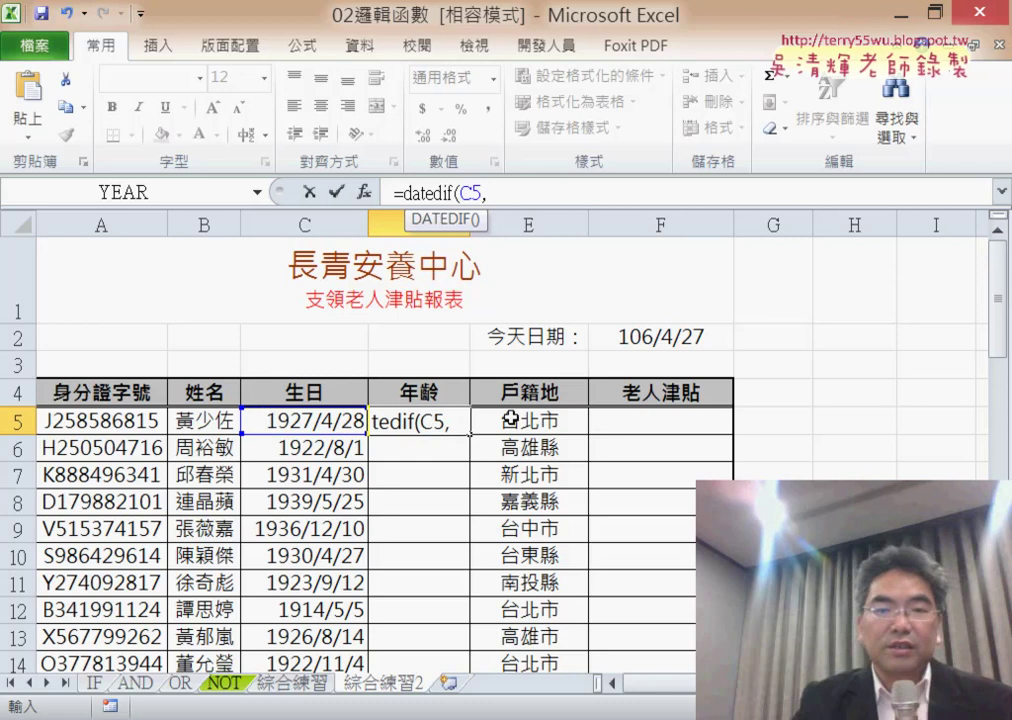
left_click(669, 339)
type(",")
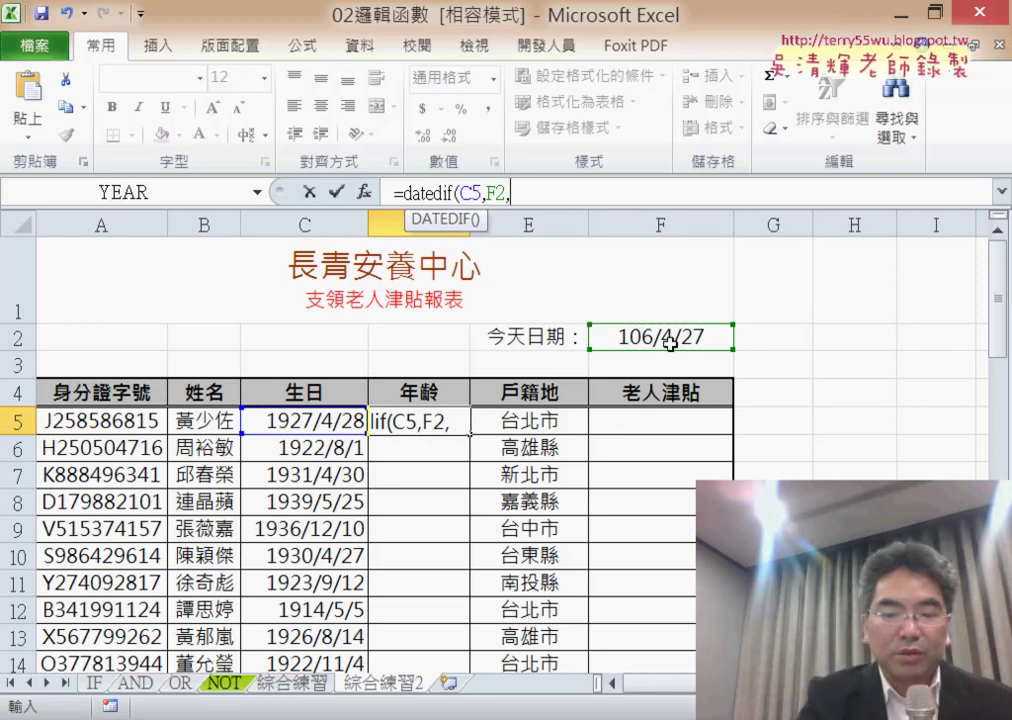
type("\"")
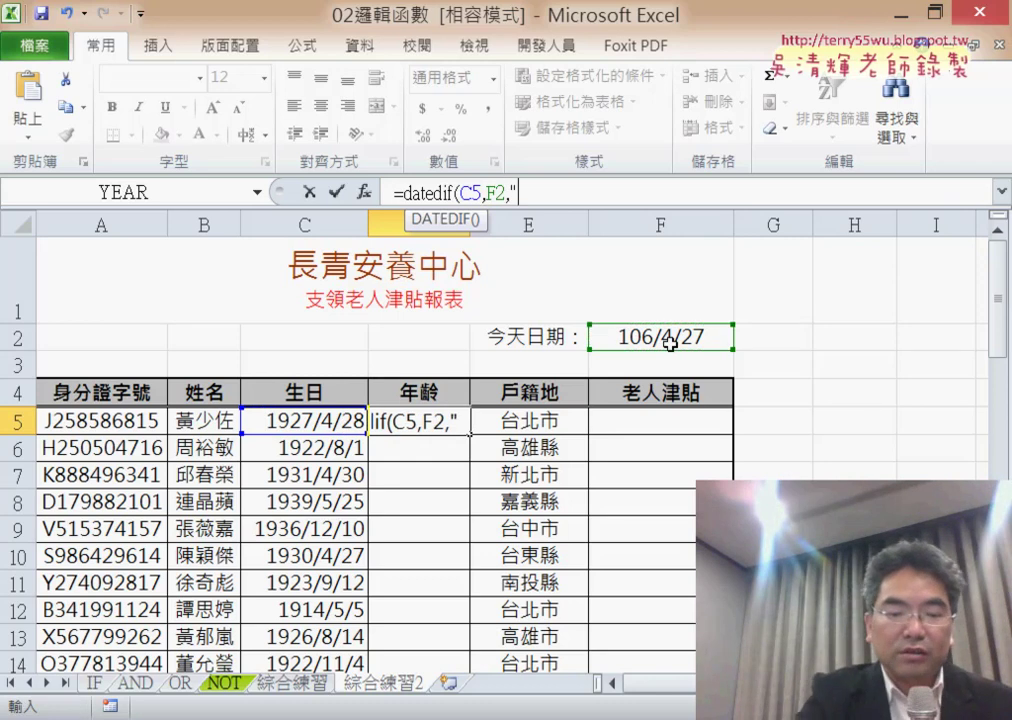
type("Y")
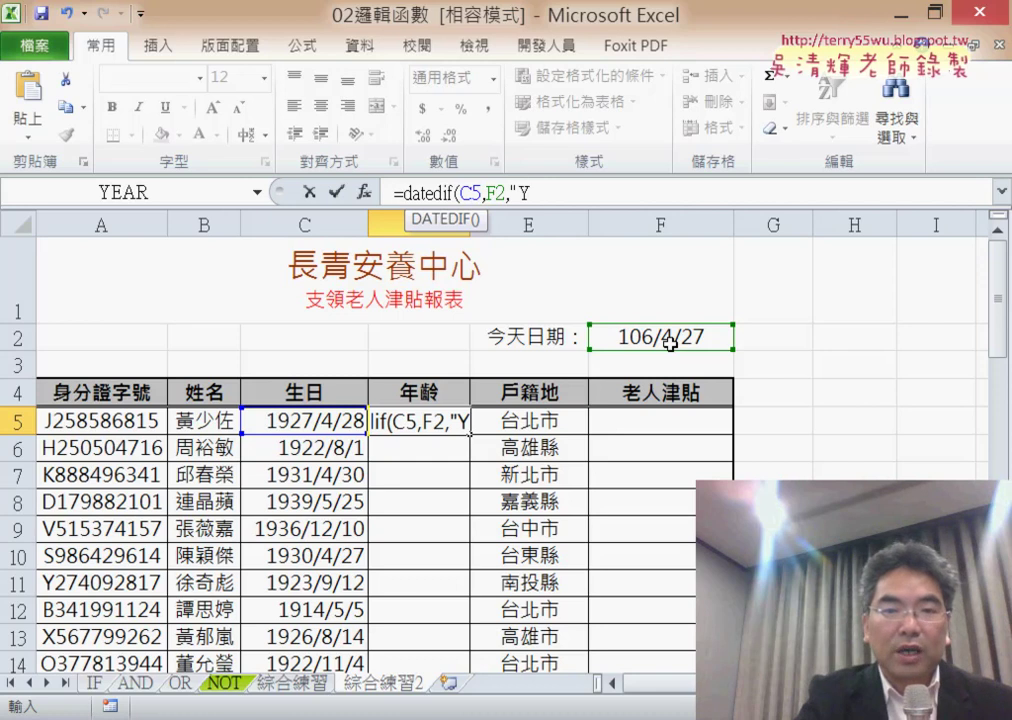
type("\")")
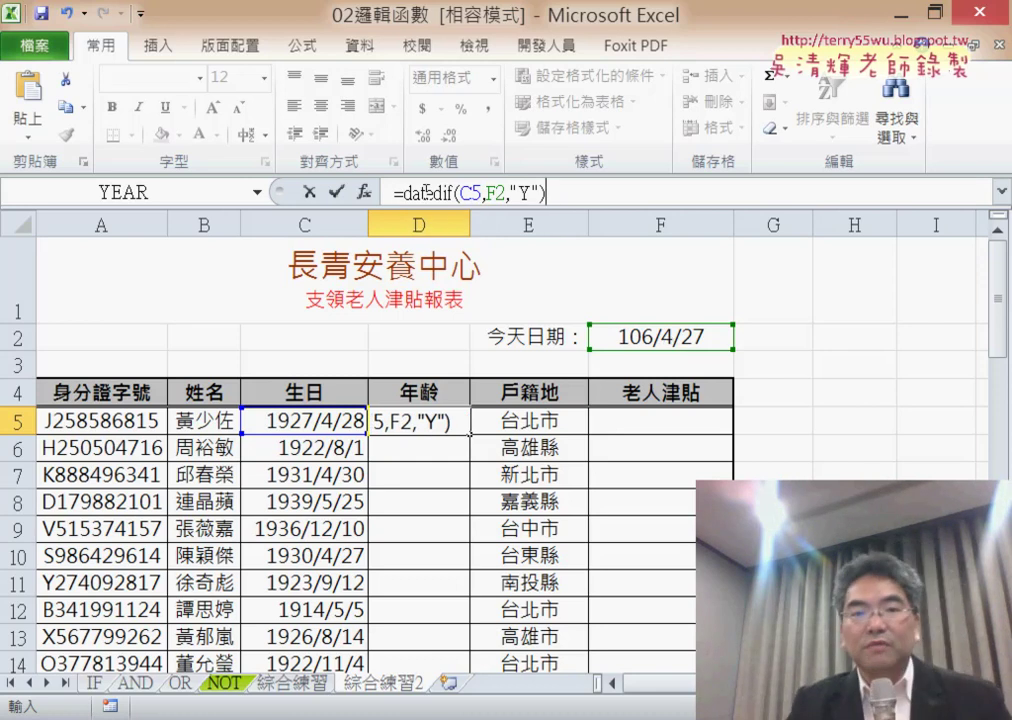
left_click(473, 192)
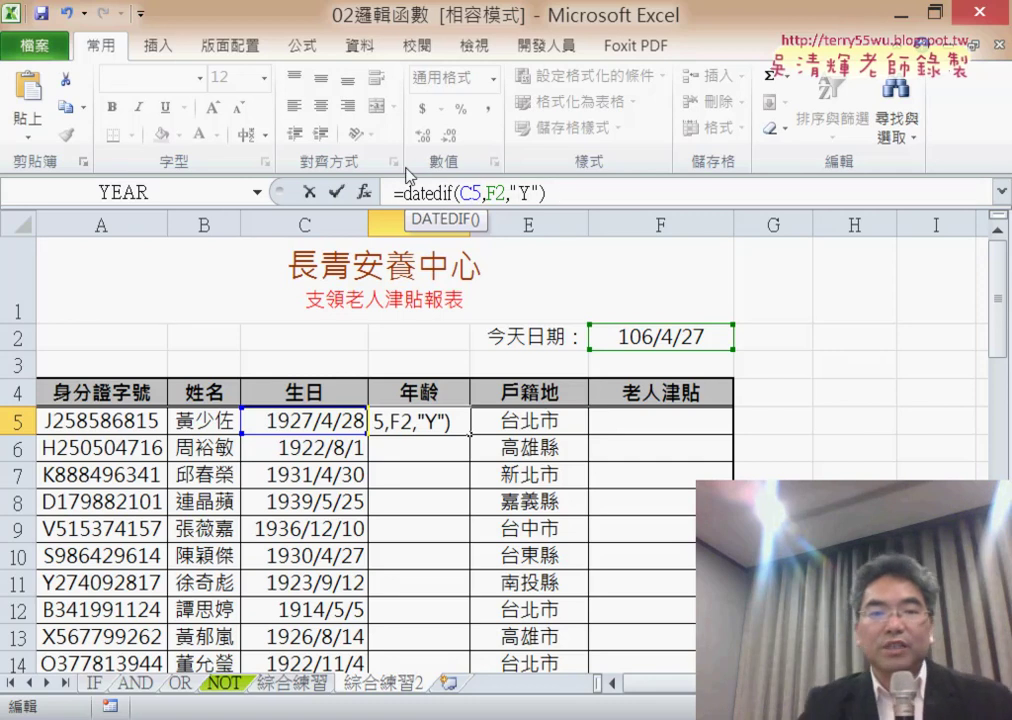
left_click(336, 191)
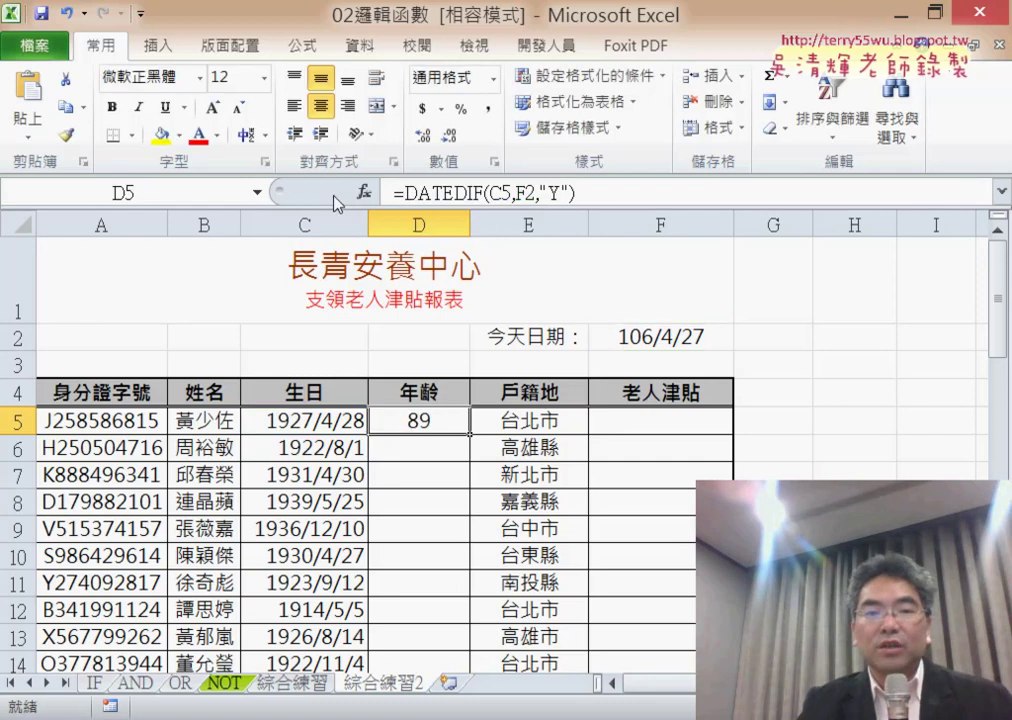
left_click(355, 421)
double_click(351, 420)
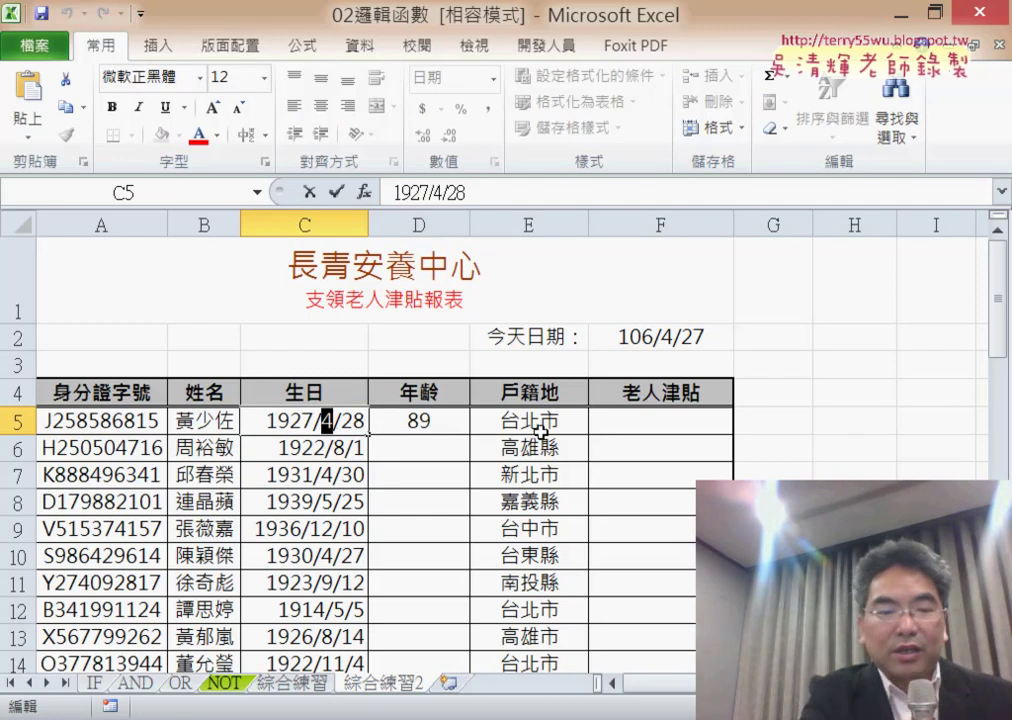
Restore C5 to 1927/2/28 and fill D5's DATEDIF formula down to D14, which produces #NUM! and #VALUE! errors.
type("2")
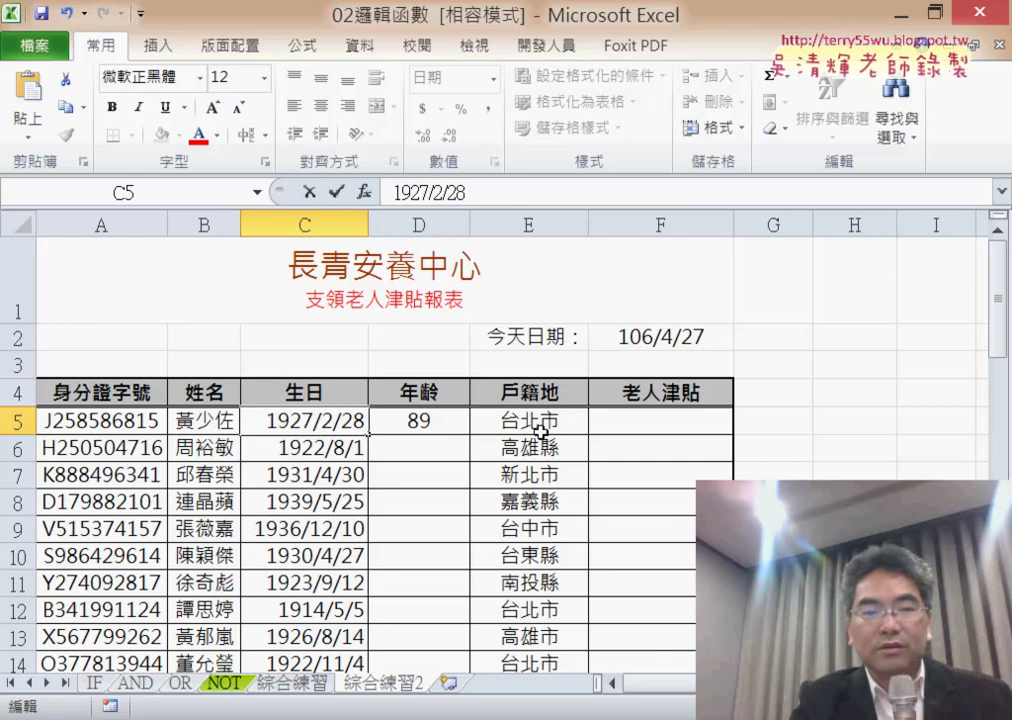
key("Return")
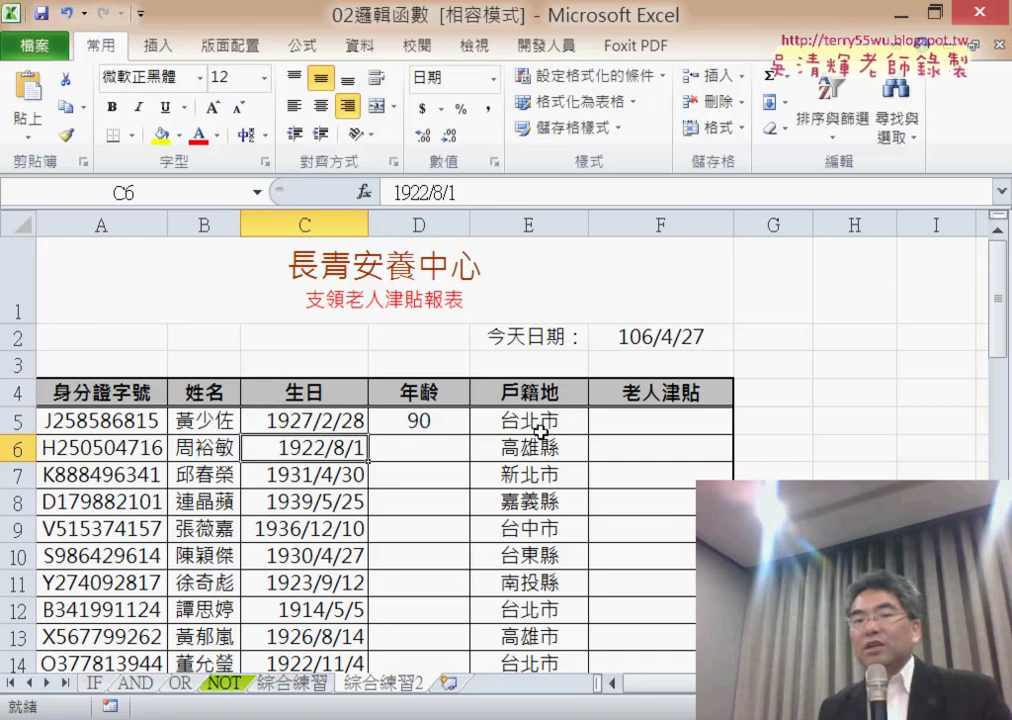
left_click(457, 428)
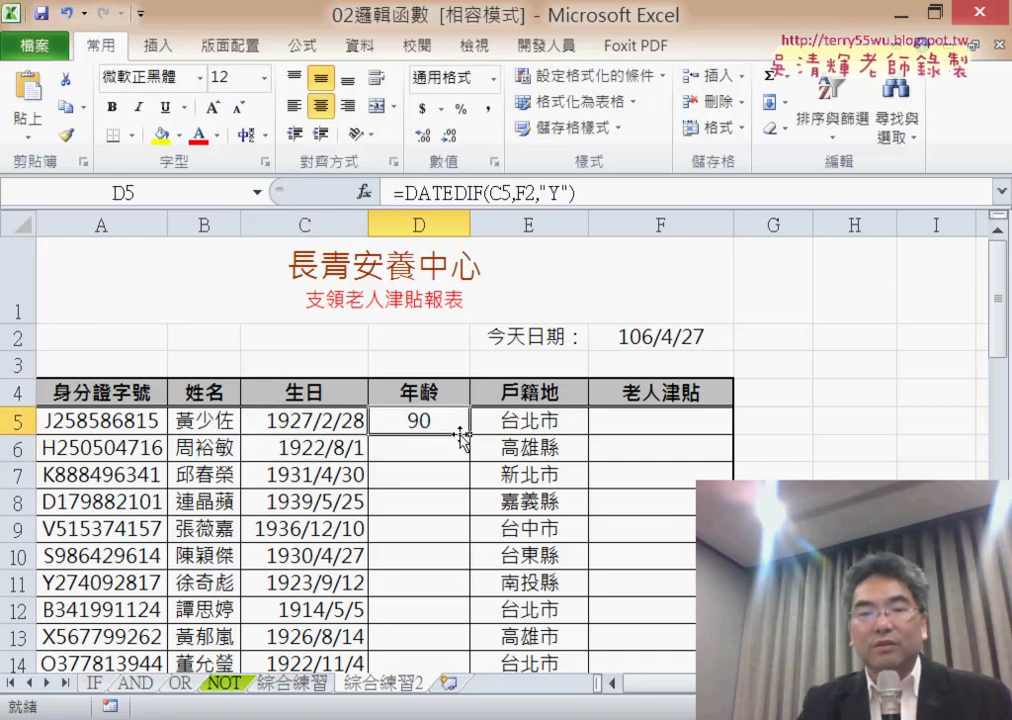
double_click(470, 434)
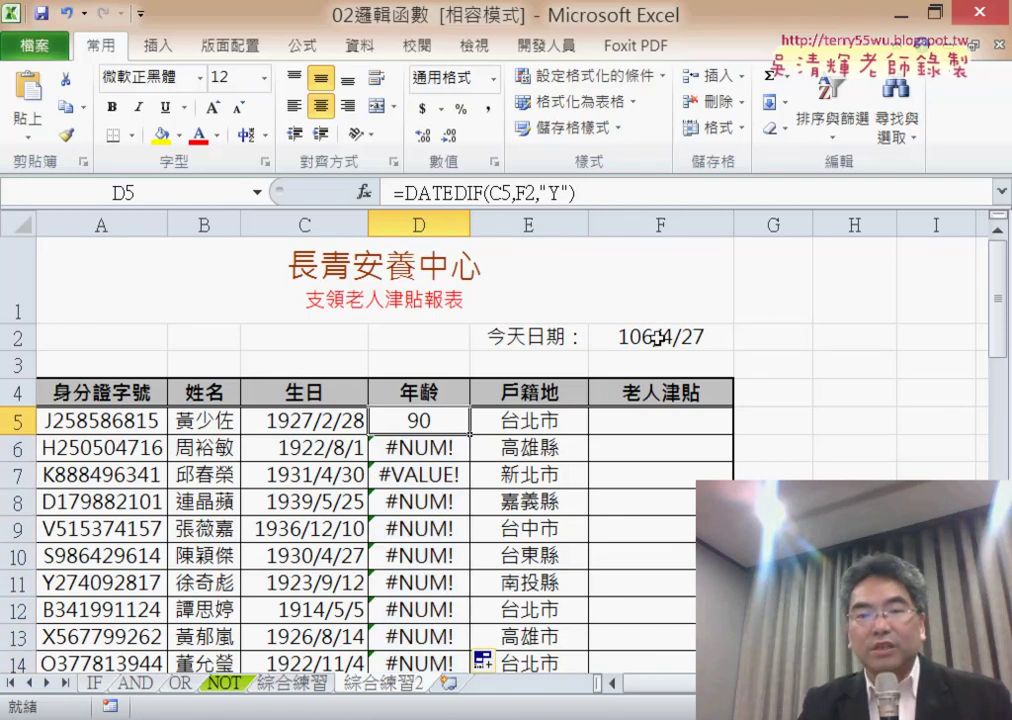
Lock the today's-date reference as F$2 in D5's formula and refill D5:D14 with valid ages.
left_click(522, 193)
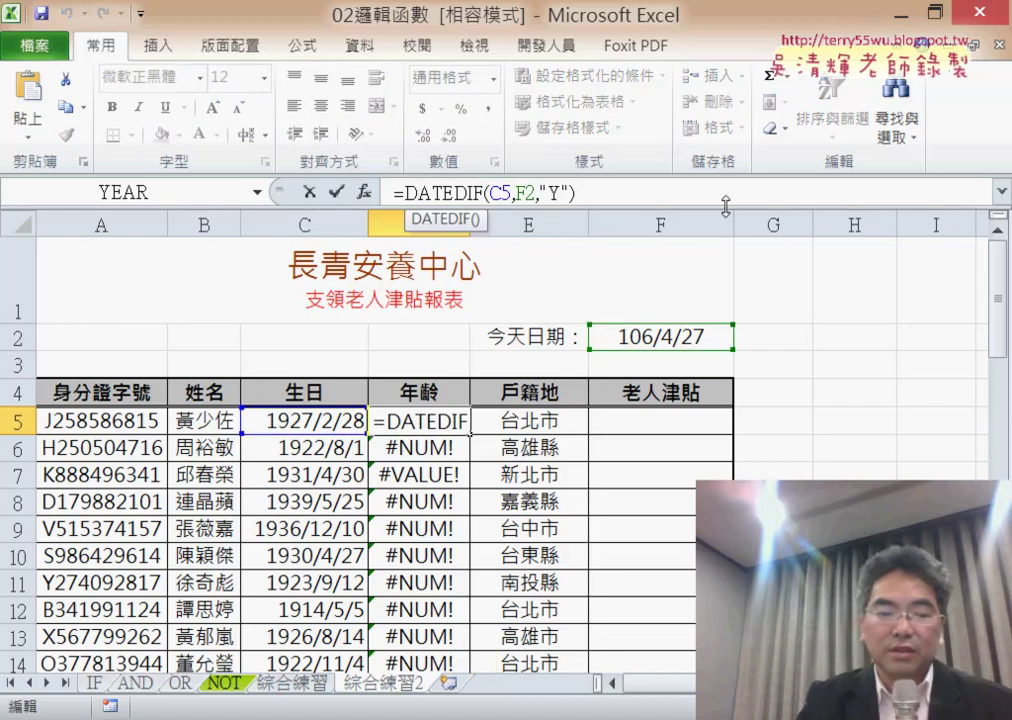
key("F4")
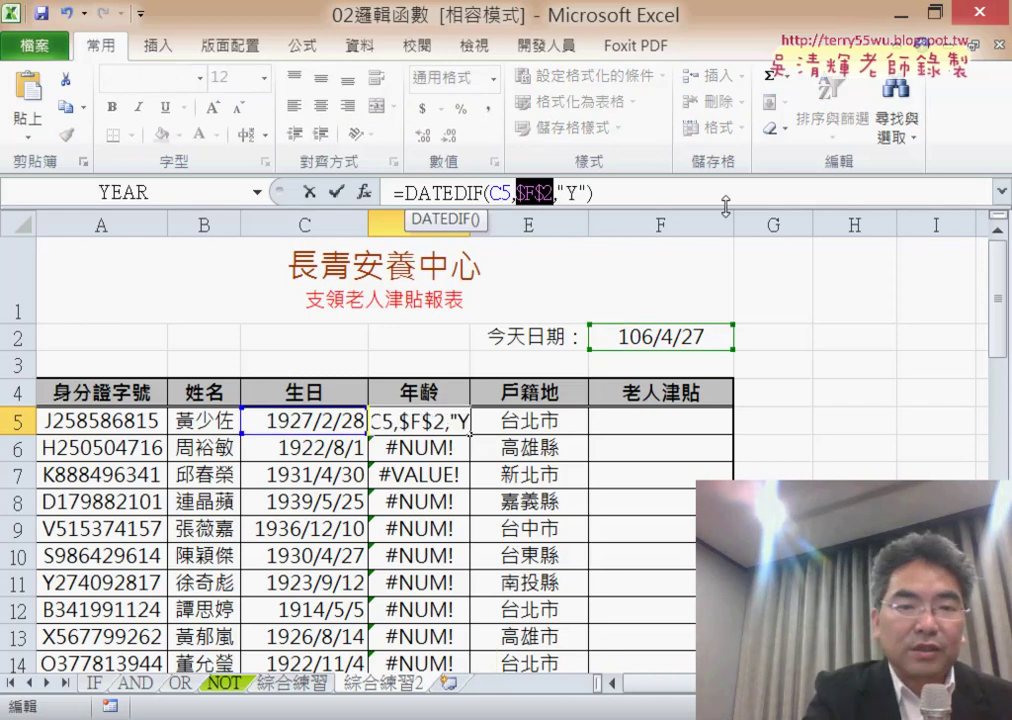
key("F4")
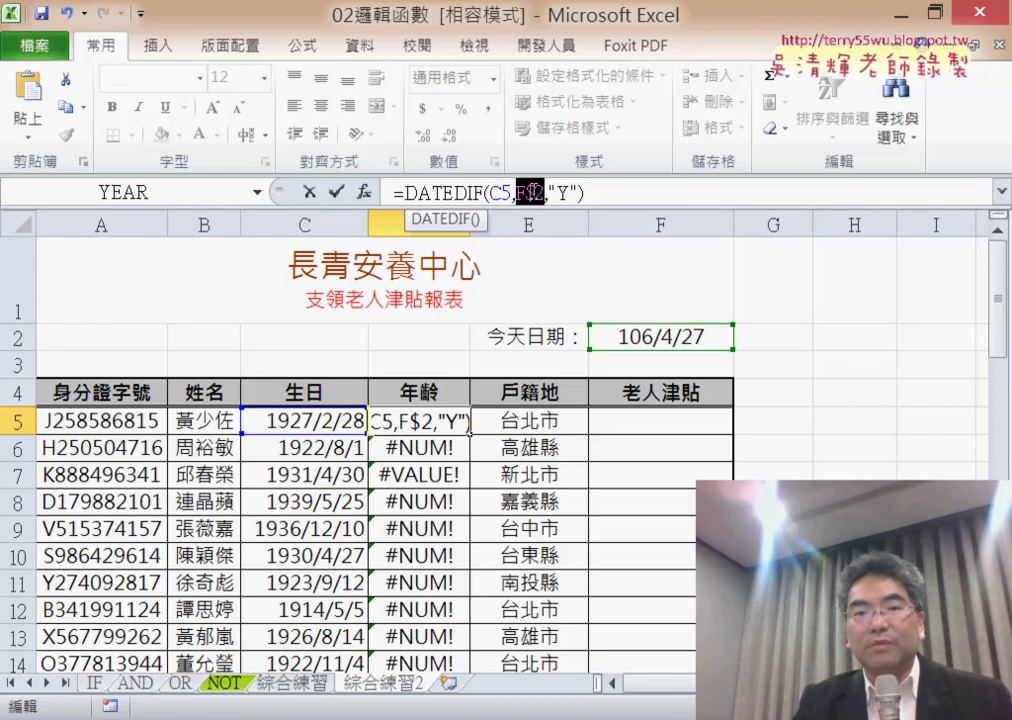
left_click(337, 196)
double_click(468, 432)
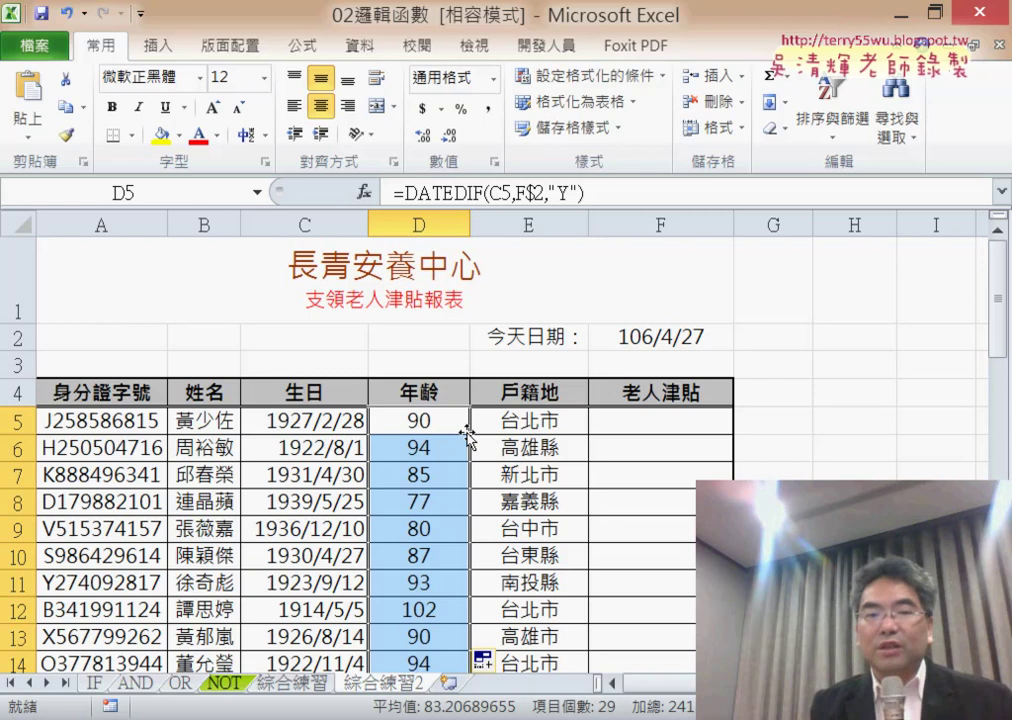
left_click(671, 426)
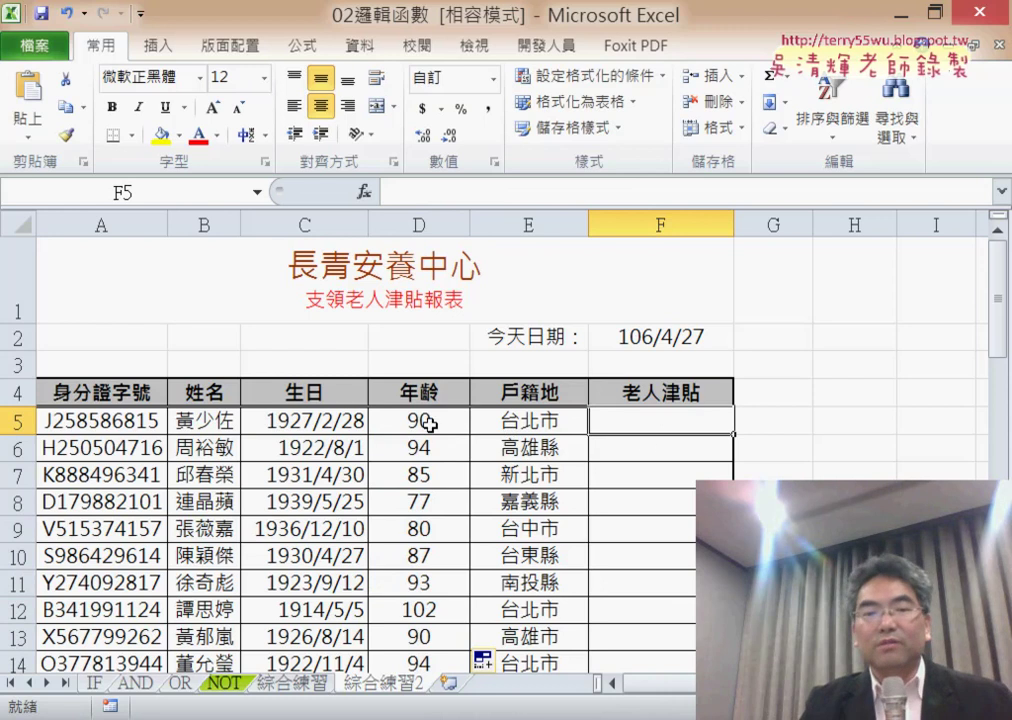
left_click(429, 424)
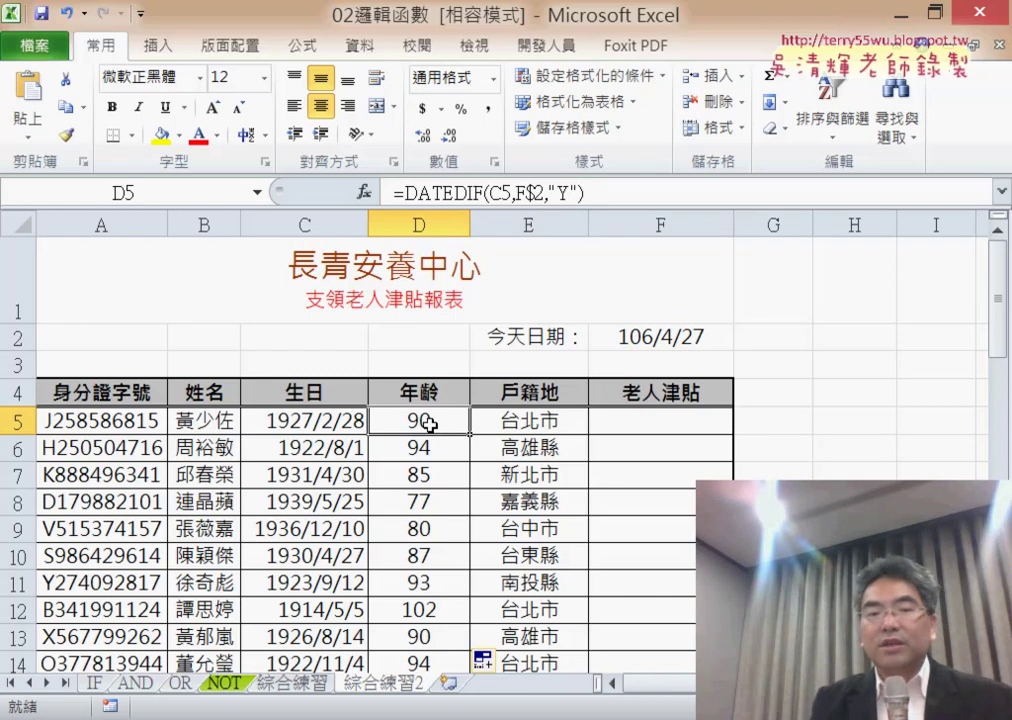
left_click(565, 422)
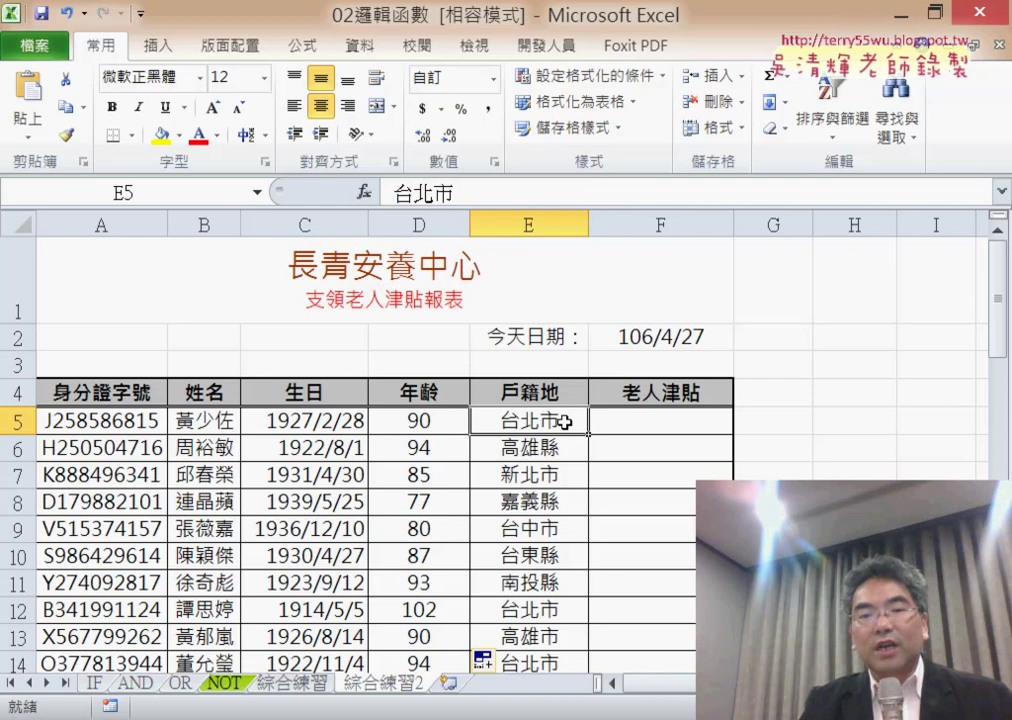
left_click(553, 479)
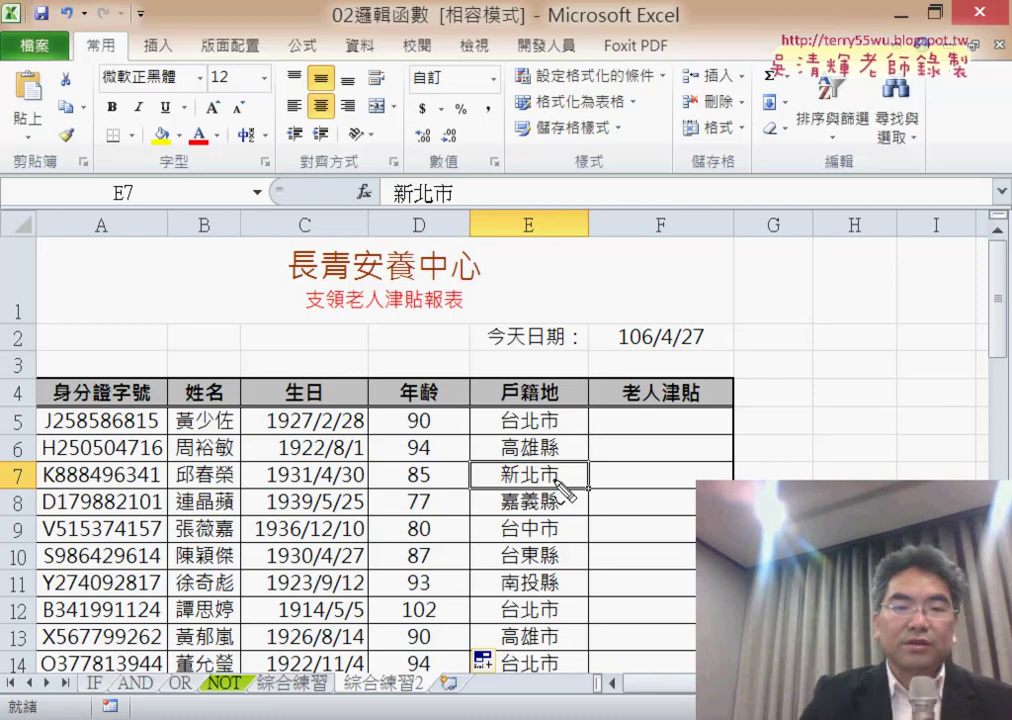
left_click_drag(432, 384, 412, 400)
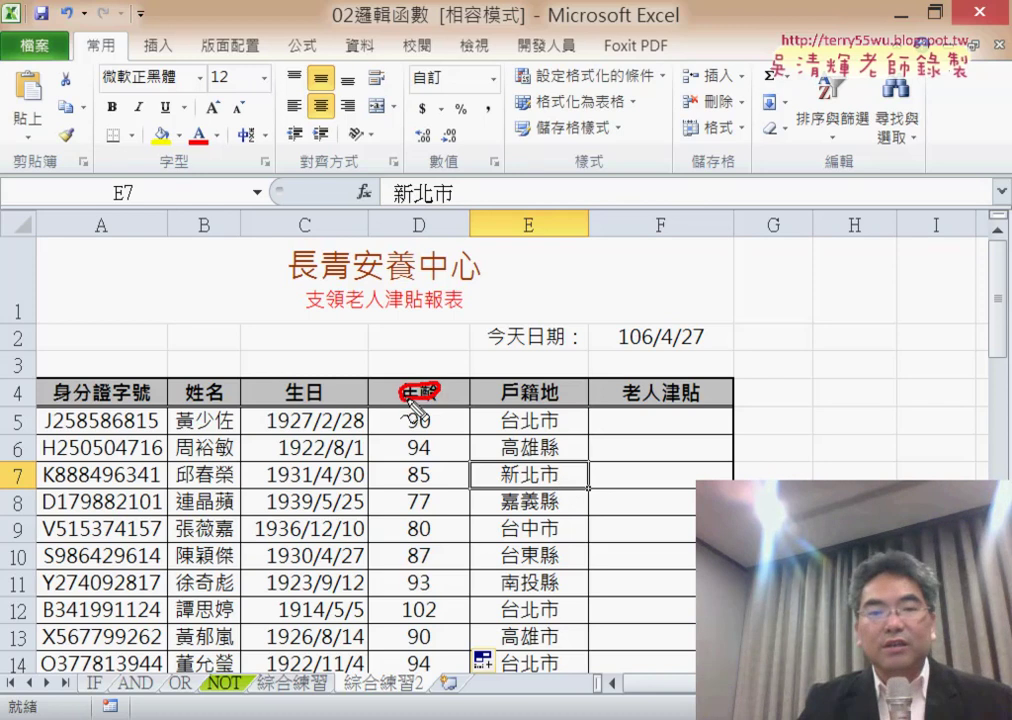
left_click_drag(506, 398, 530, 401)
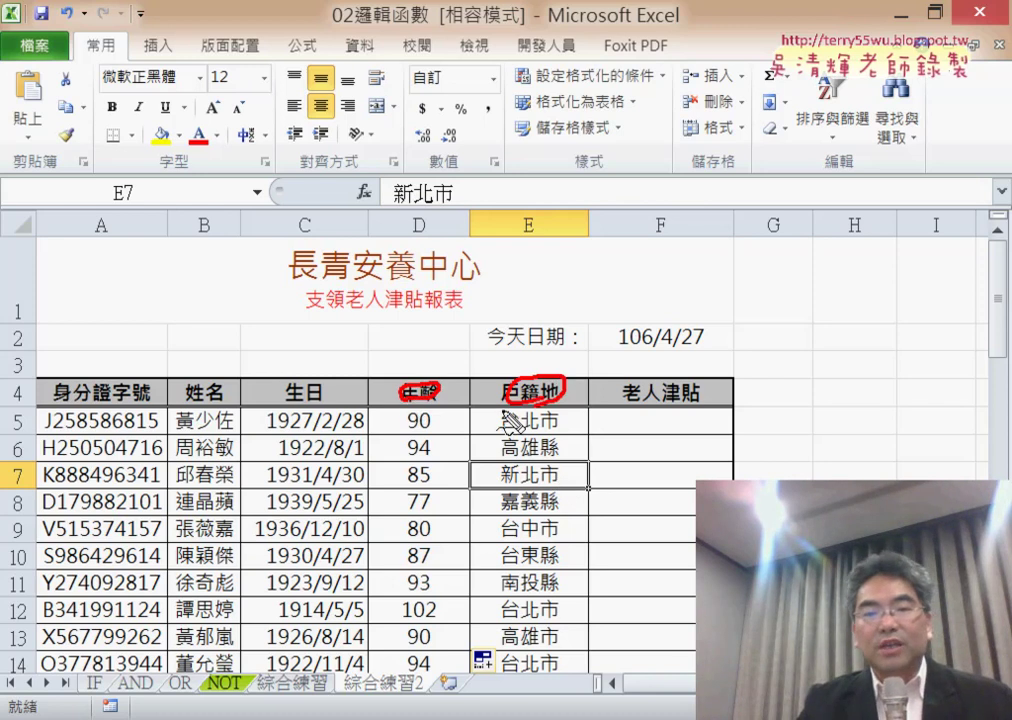
mouse_move(443, 350)
left_mouse_down()
mouse_move(470, 333)
mouse_move(493, 345)
left_mouse_up()
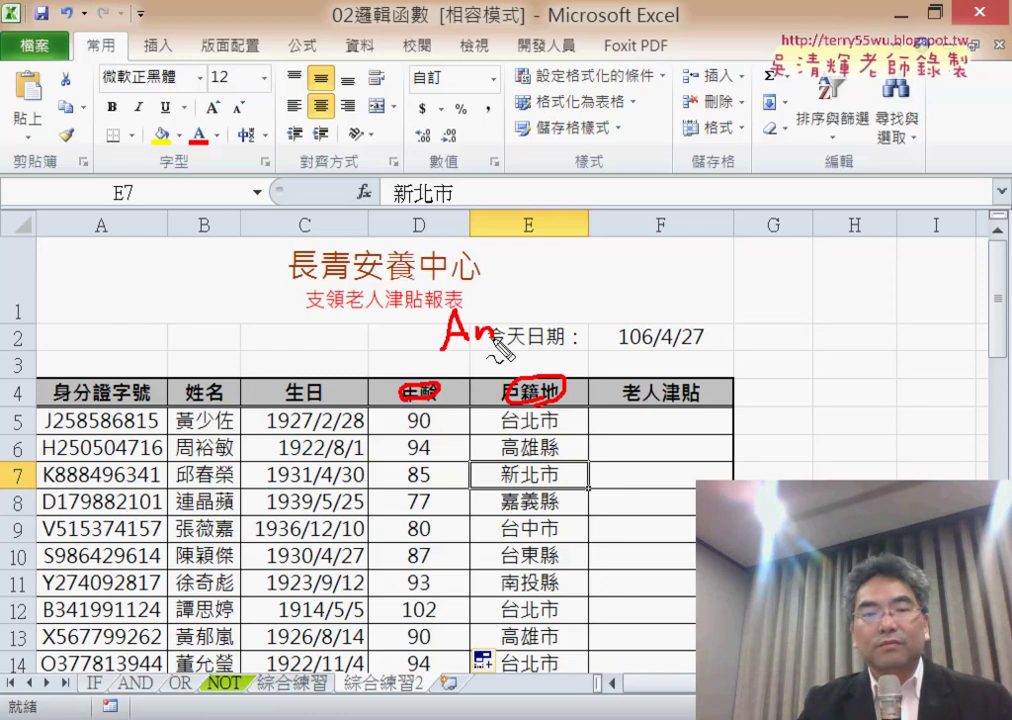
left_click_drag(520, 294, 521, 350)
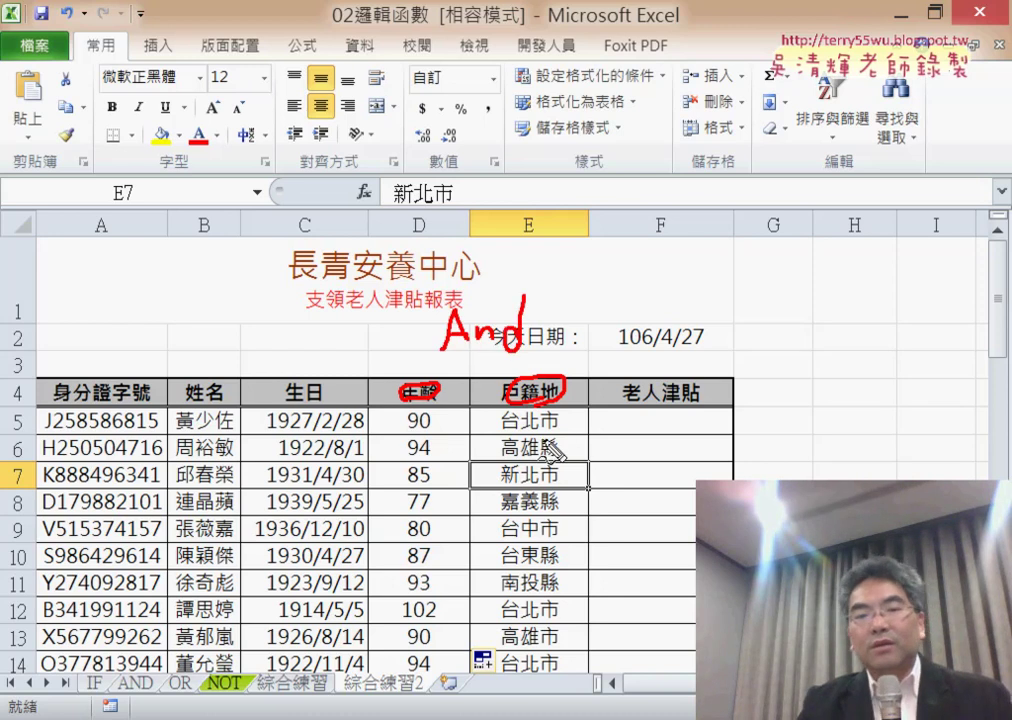
left_click_drag(548, 402, 576, 420)
left_click_drag(556, 463, 565, 483)
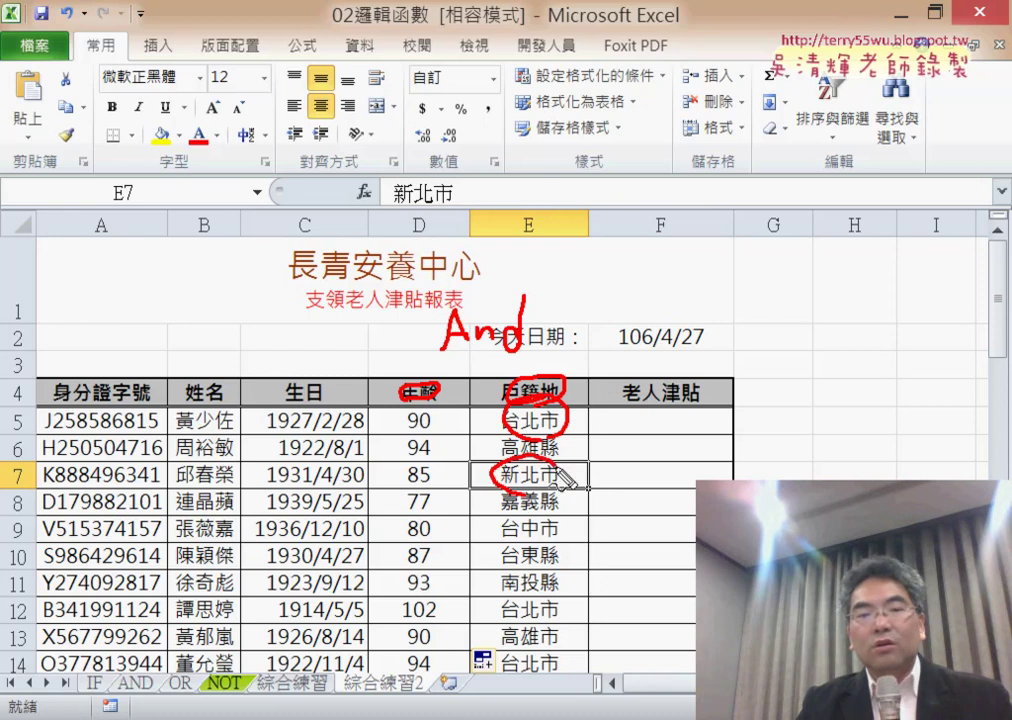
mouse_move(584, 437)
left_mouse_down()
mouse_move(607, 470)
mouse_move(623, 453)
left_mouse_up()
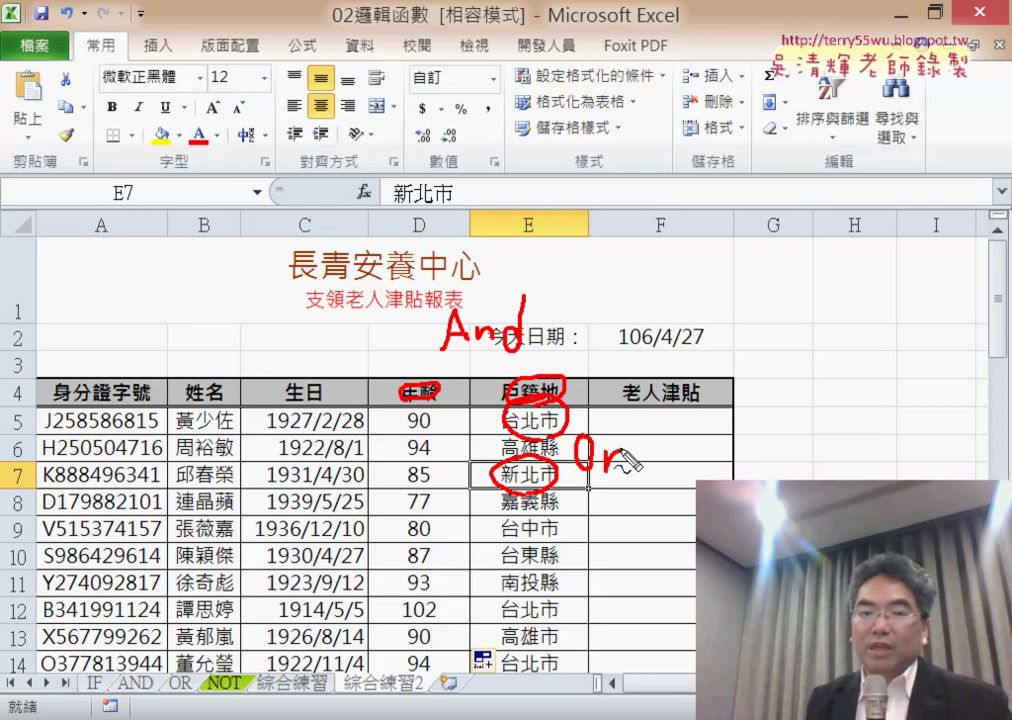
key("Escape")
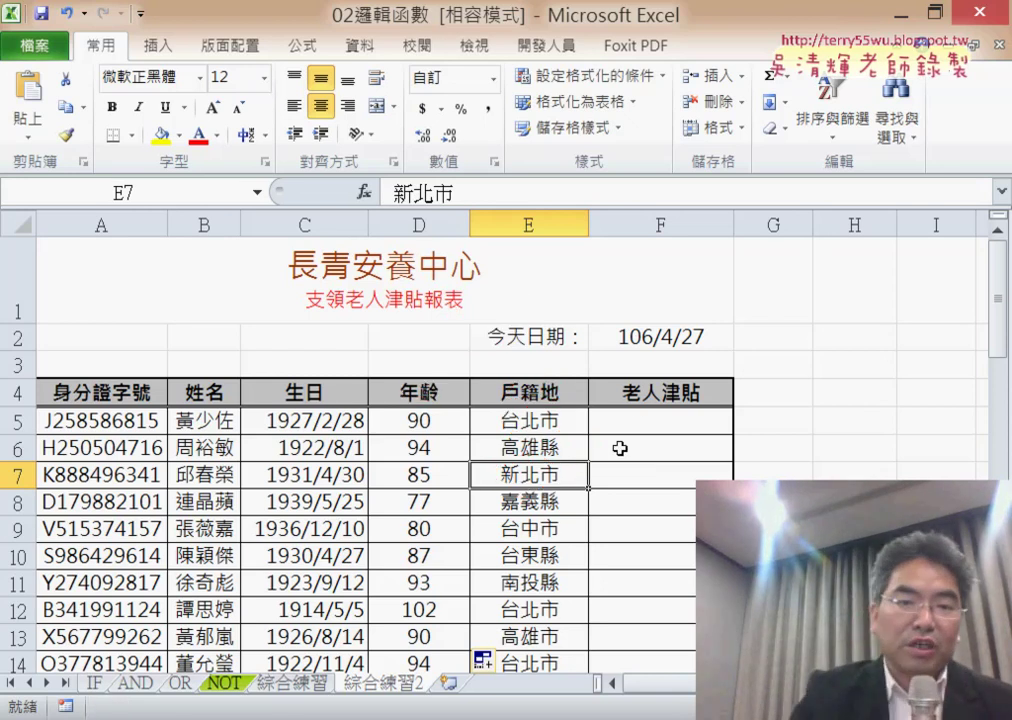
left_click(661, 337)
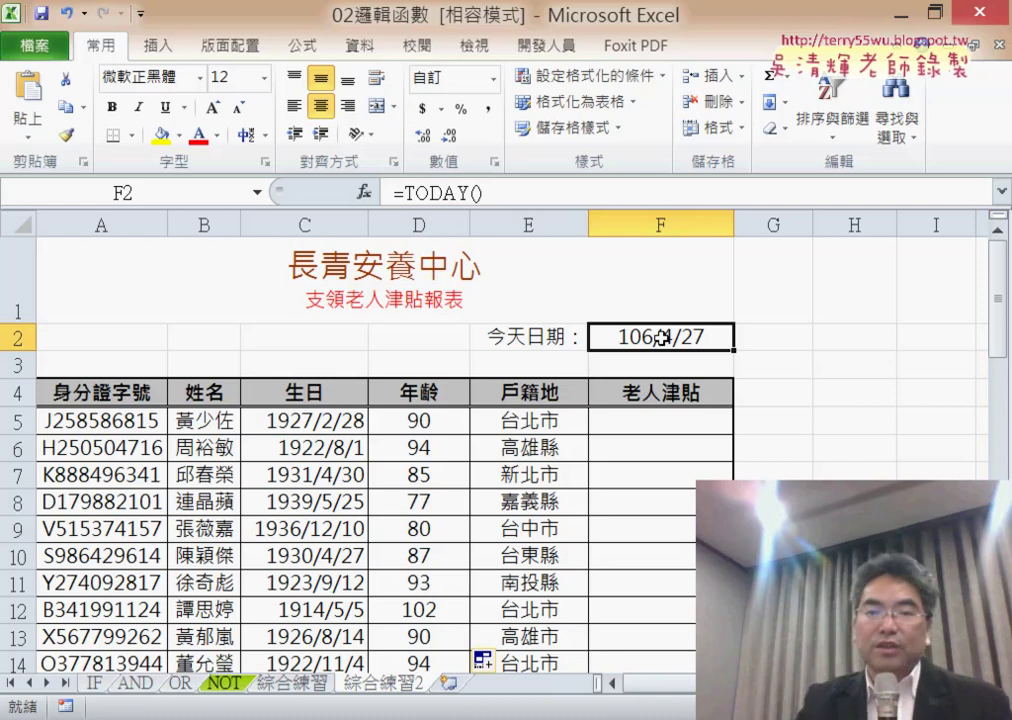
left_click(437, 424)
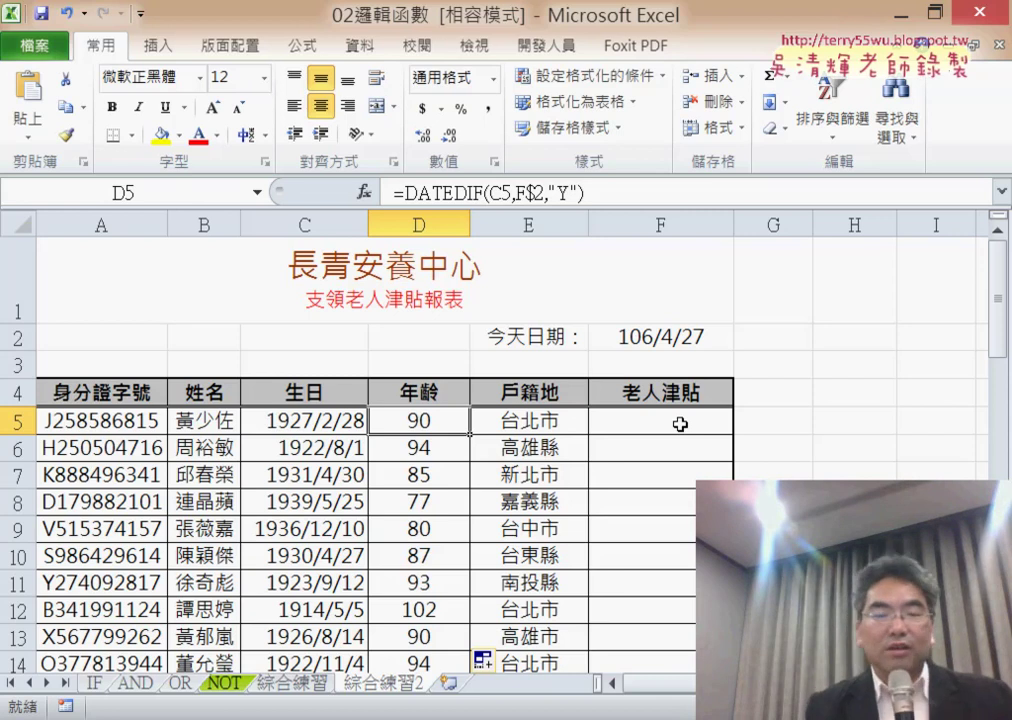
left_click(680, 424)
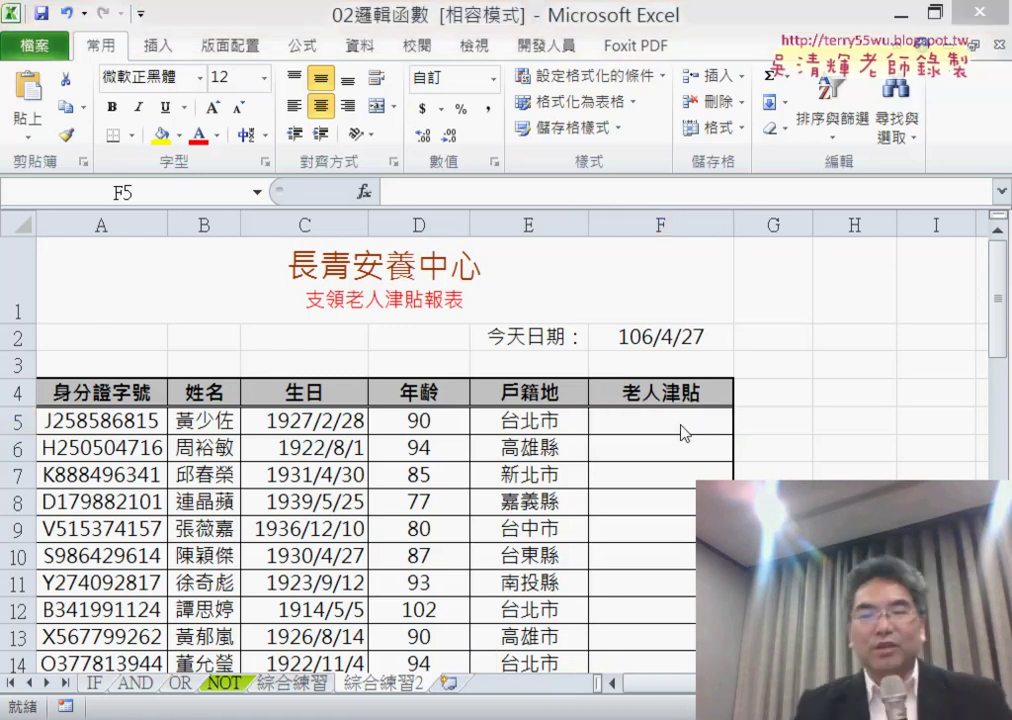
Insert an IF function into F5 from the Logical category.
left_click(366, 192)
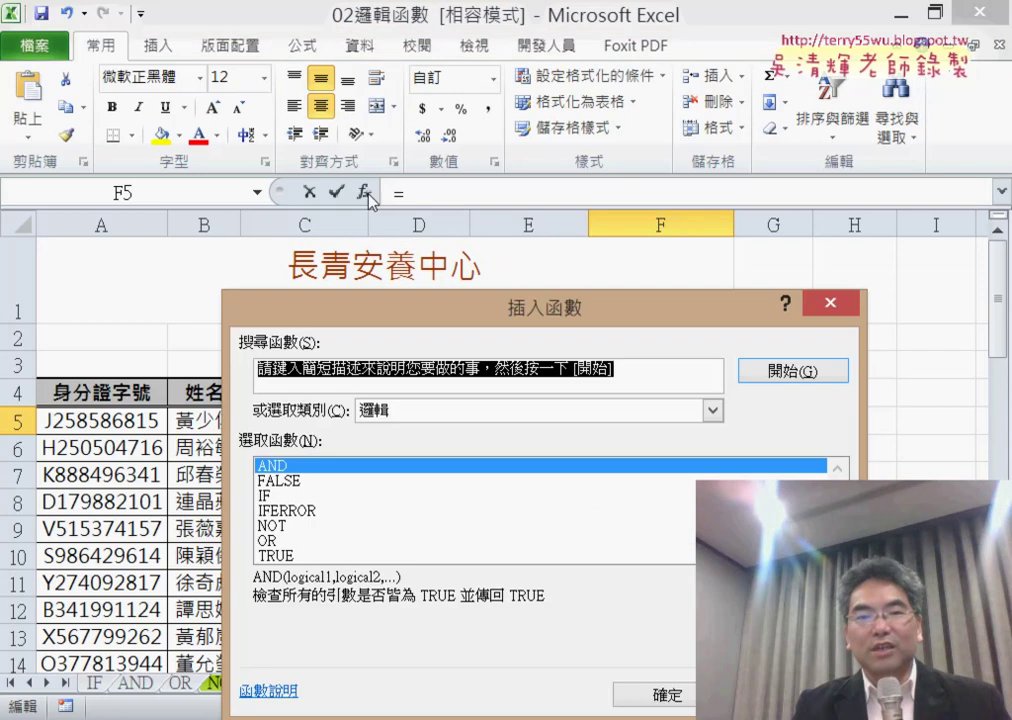
double_click(286, 496)
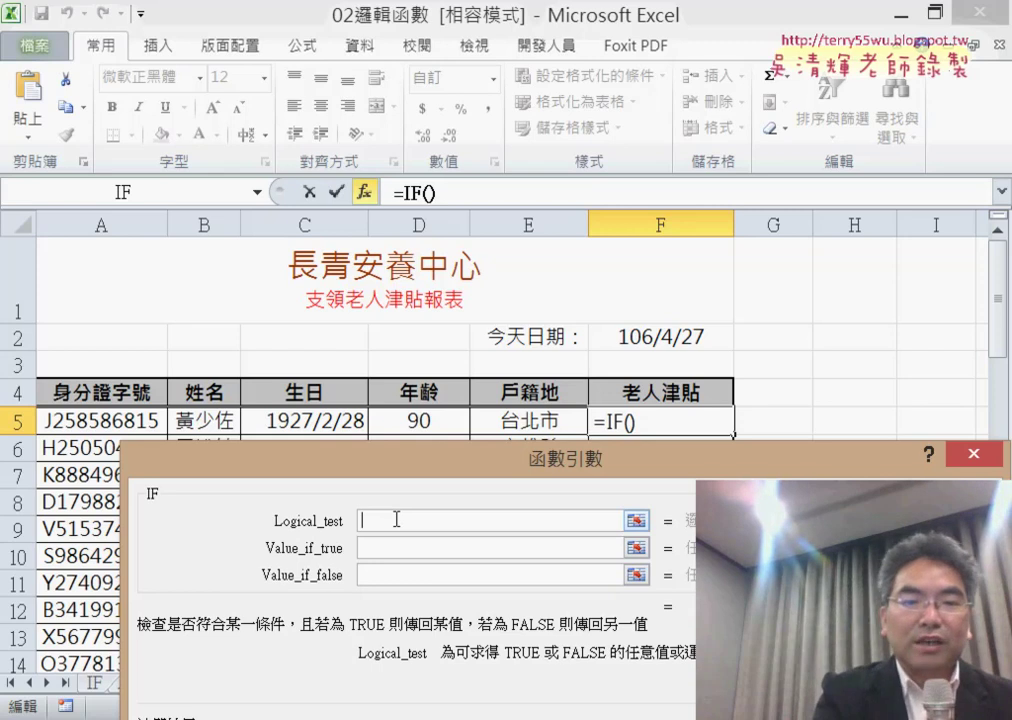
Begin F5's logical test with and(D5>=70, for the age condition.
type("an")
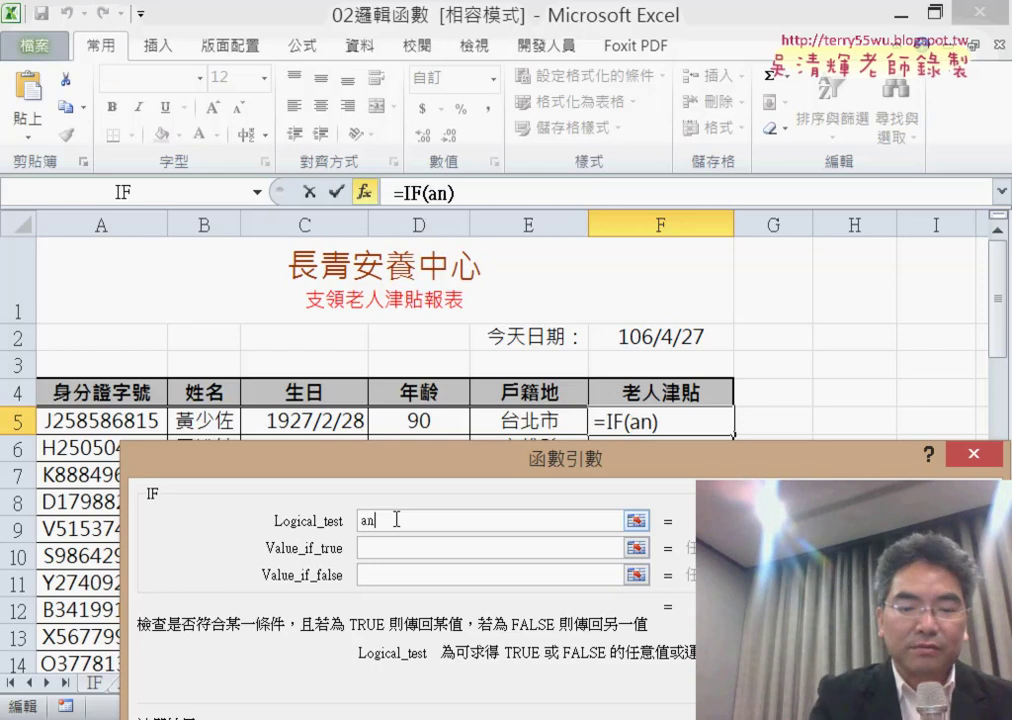
type("d")
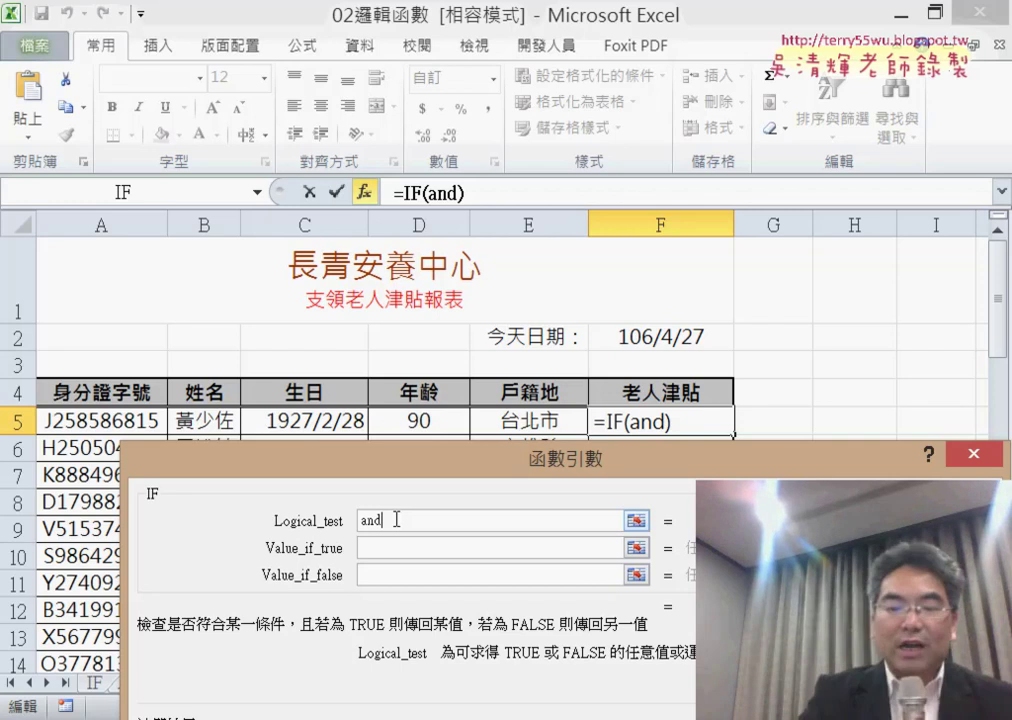
type("(")
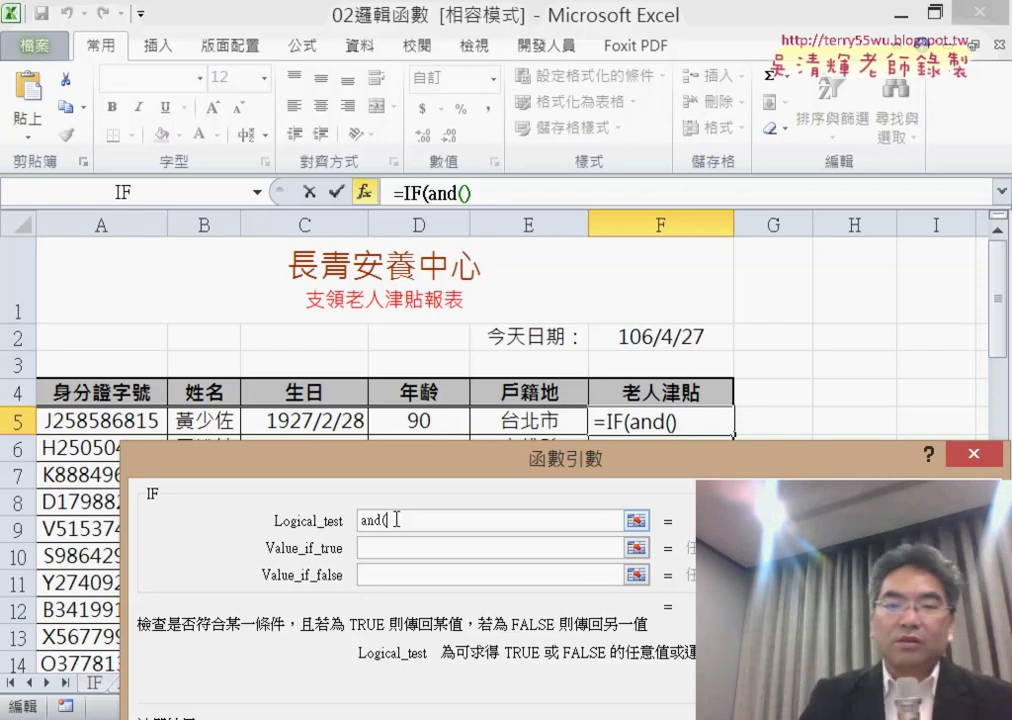
left_click(435, 422)
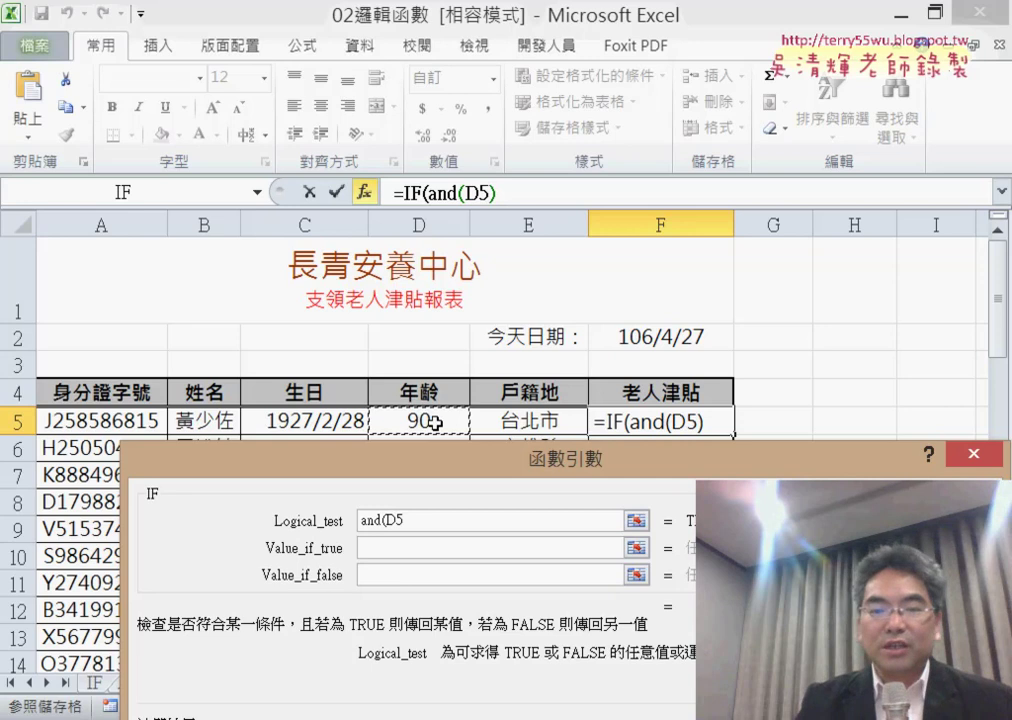
type(">=")
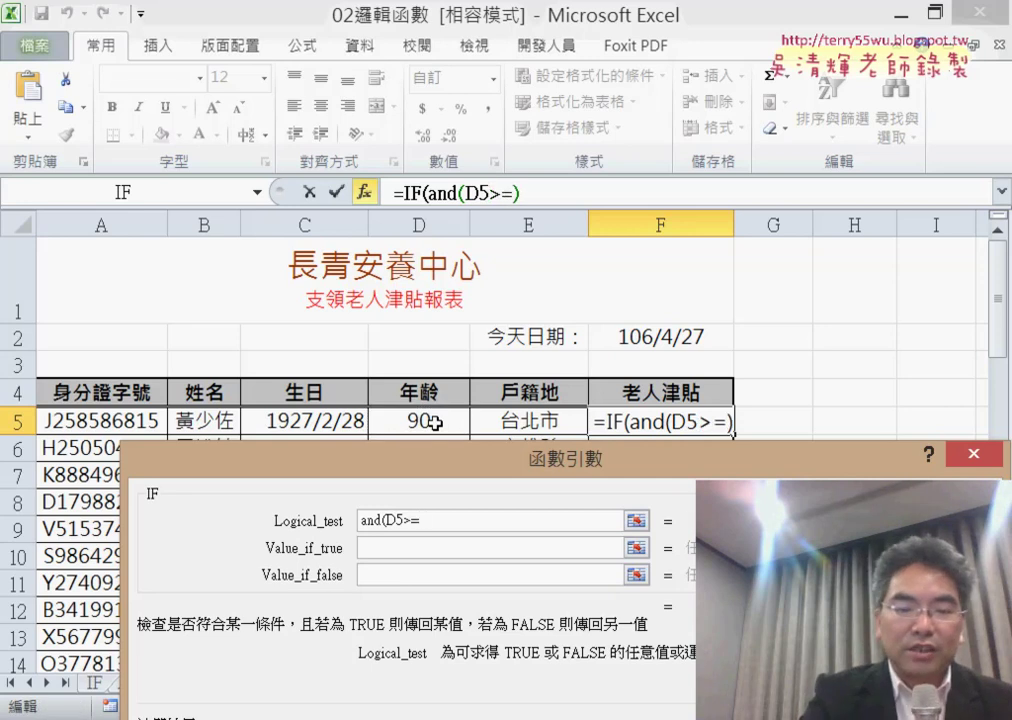
type("70")
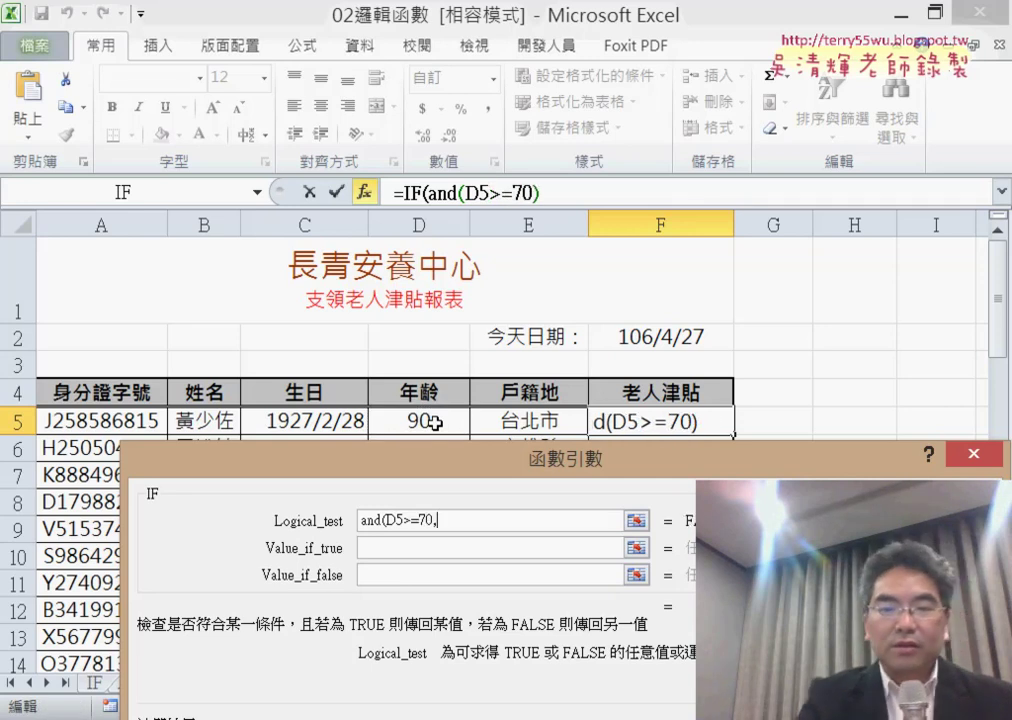
type(",")
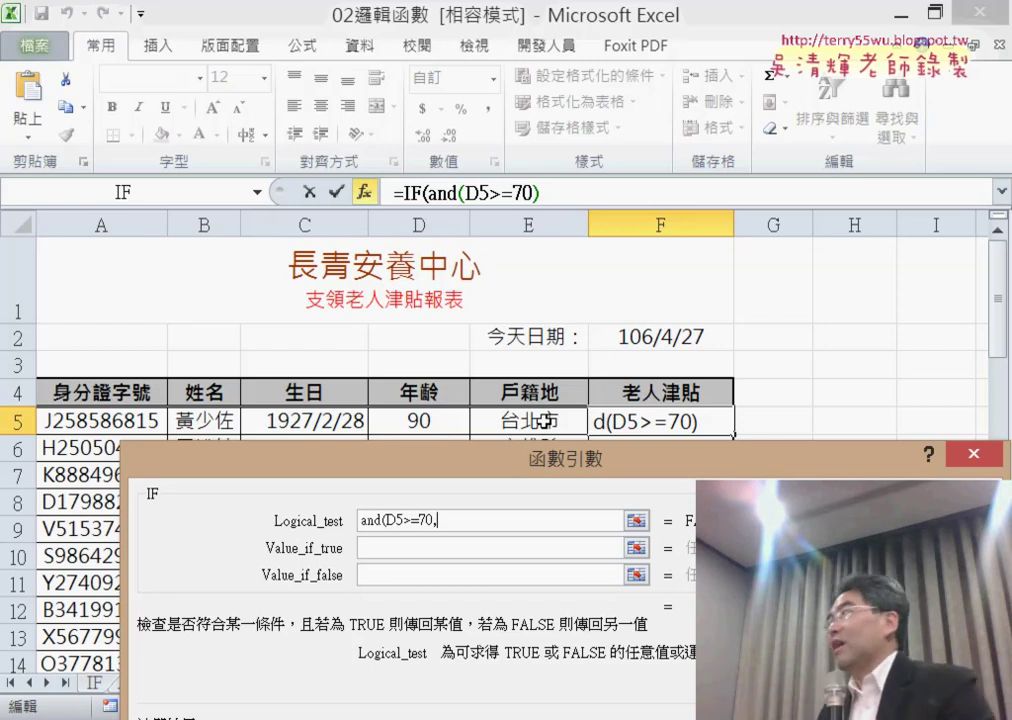
Add an OR with E5="台北市" to the logical test and paste a second copy of that condition.
type("or")
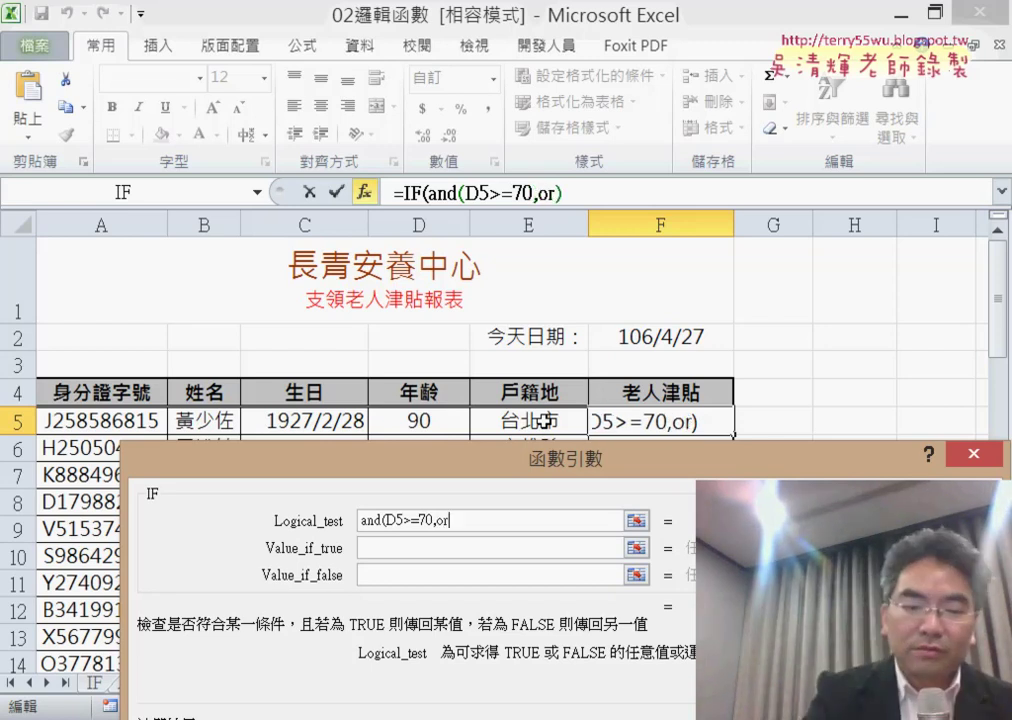
type("(")
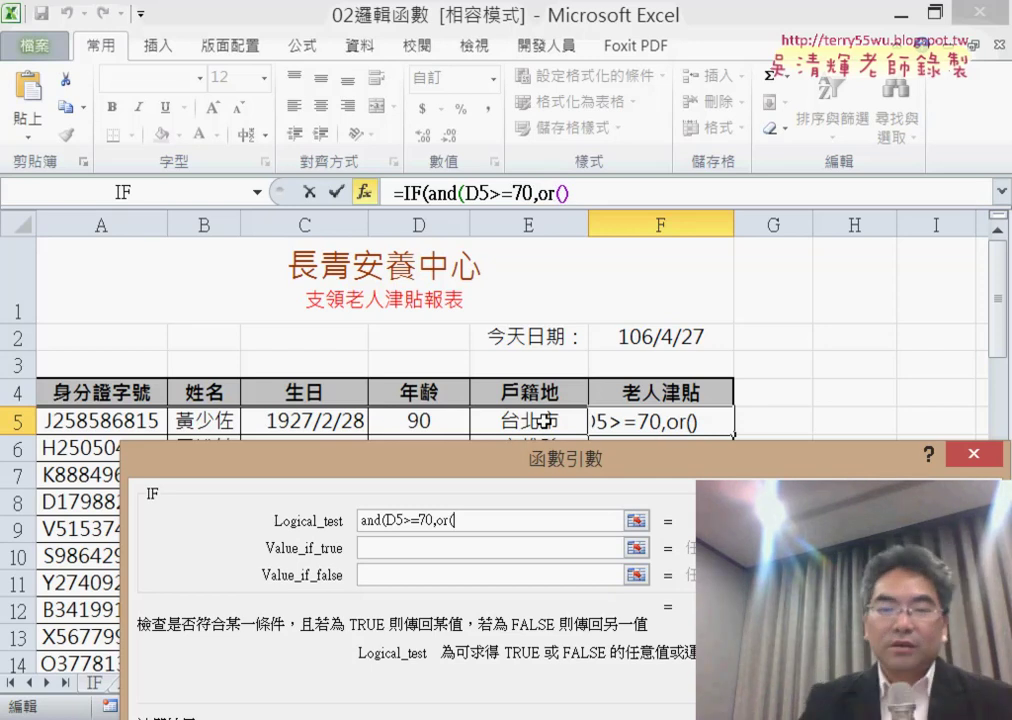
left_click(543, 421)
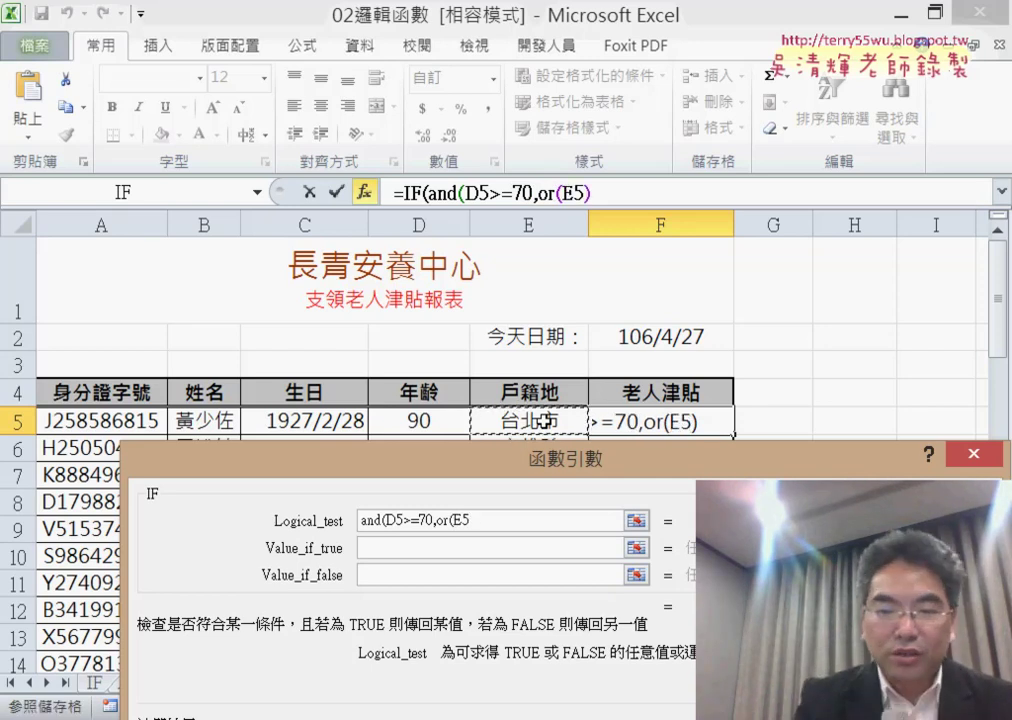
type("=\"")
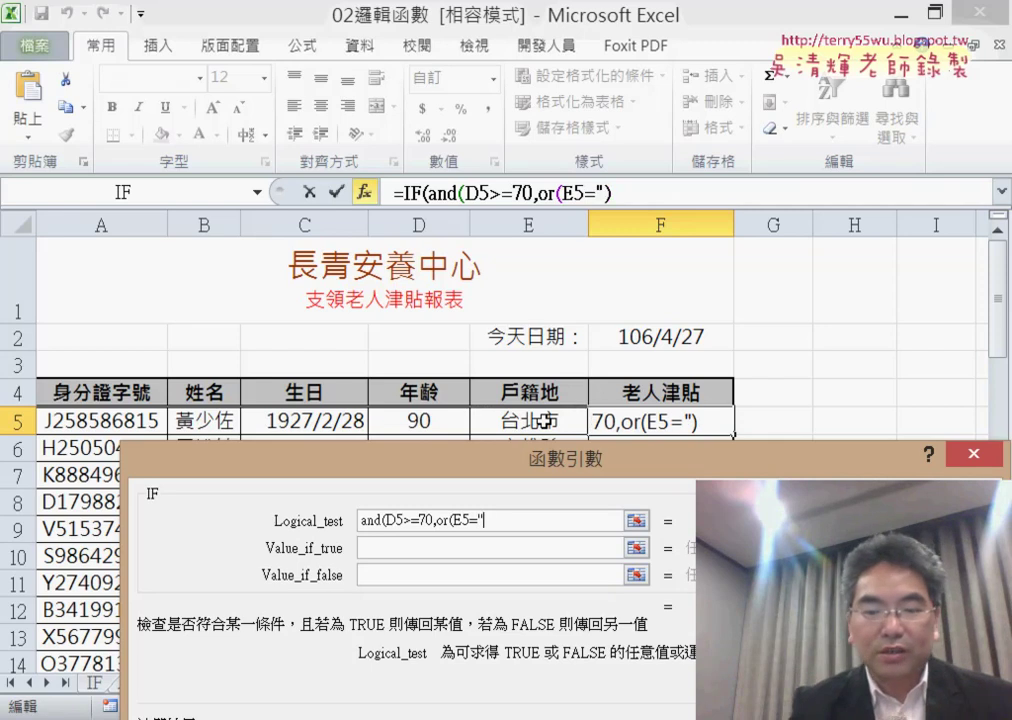
type("\"")
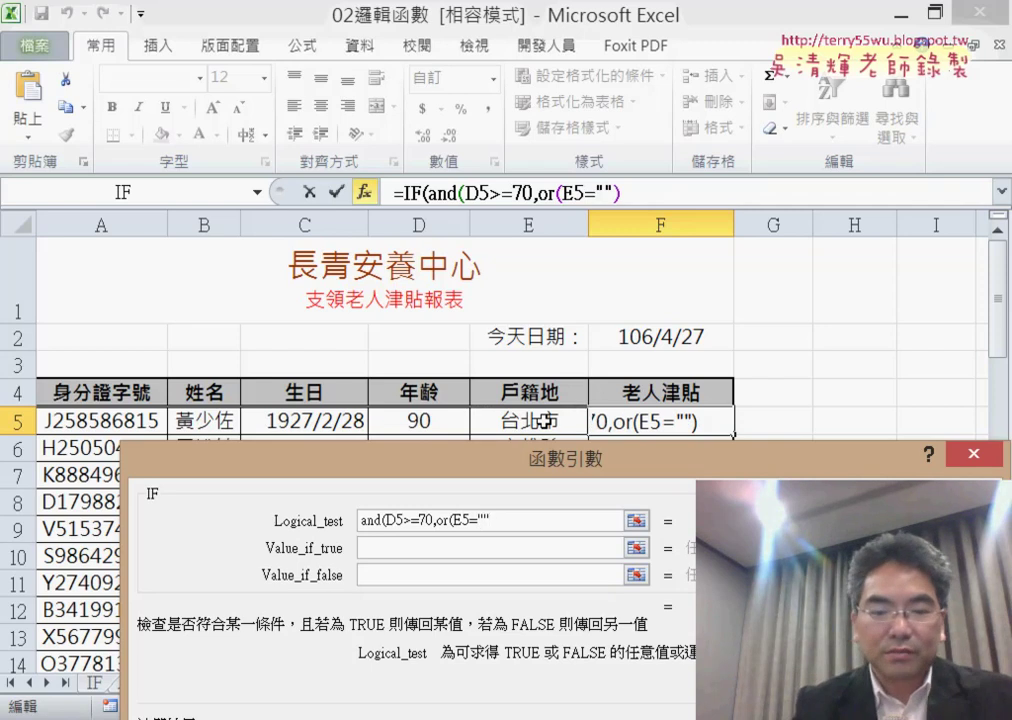
type("台")
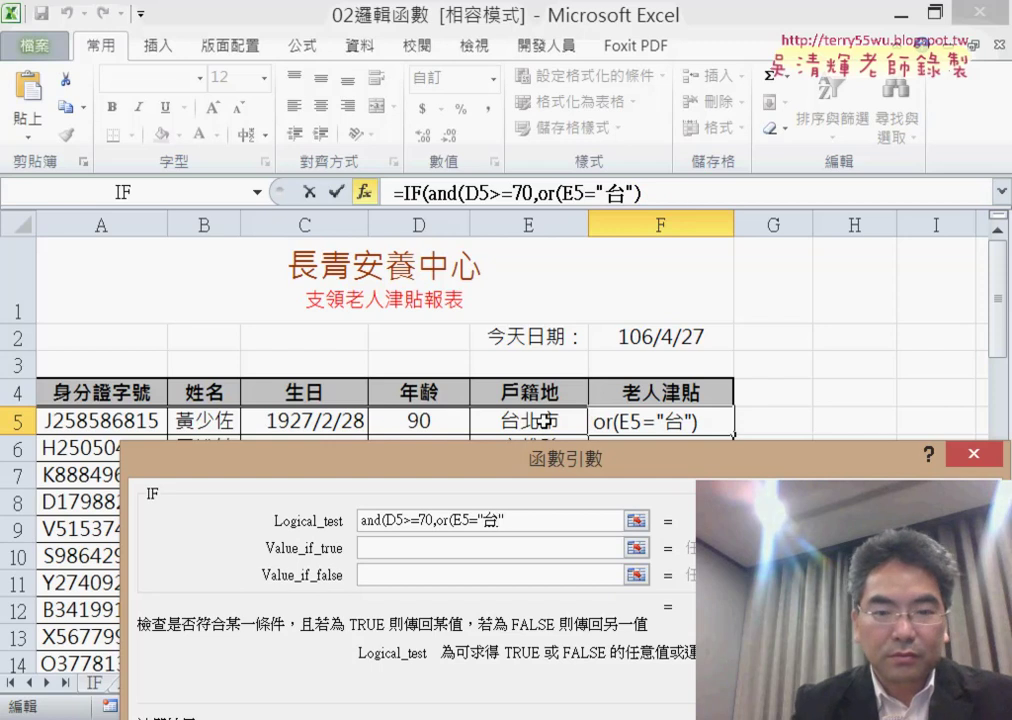
type("北市")
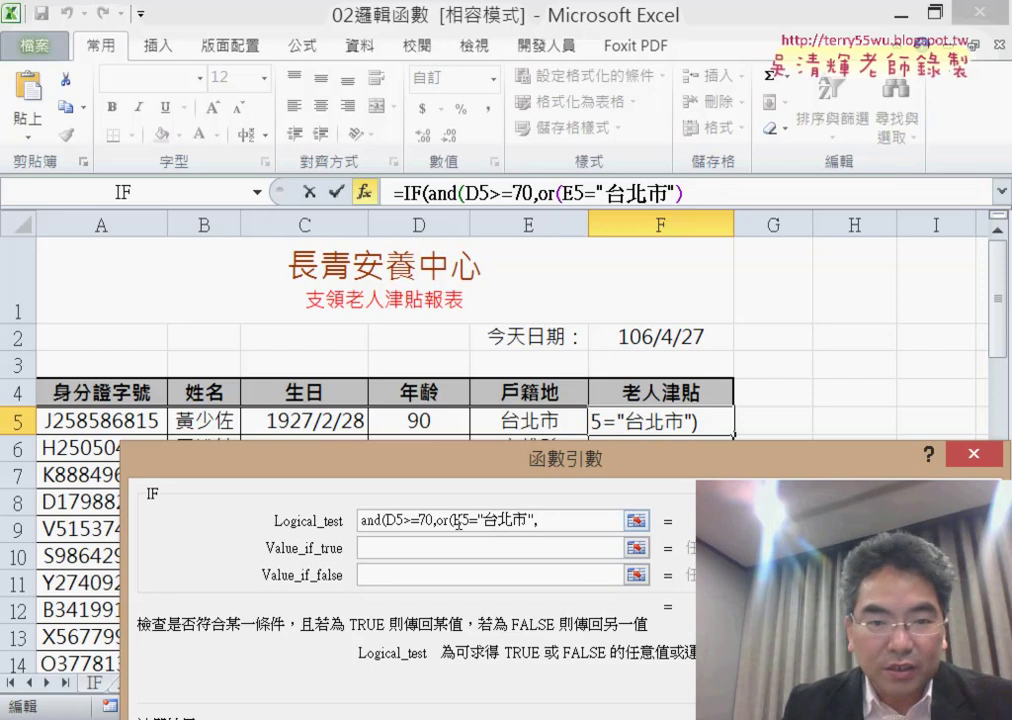
left_click_drag(456, 522, 540, 522)
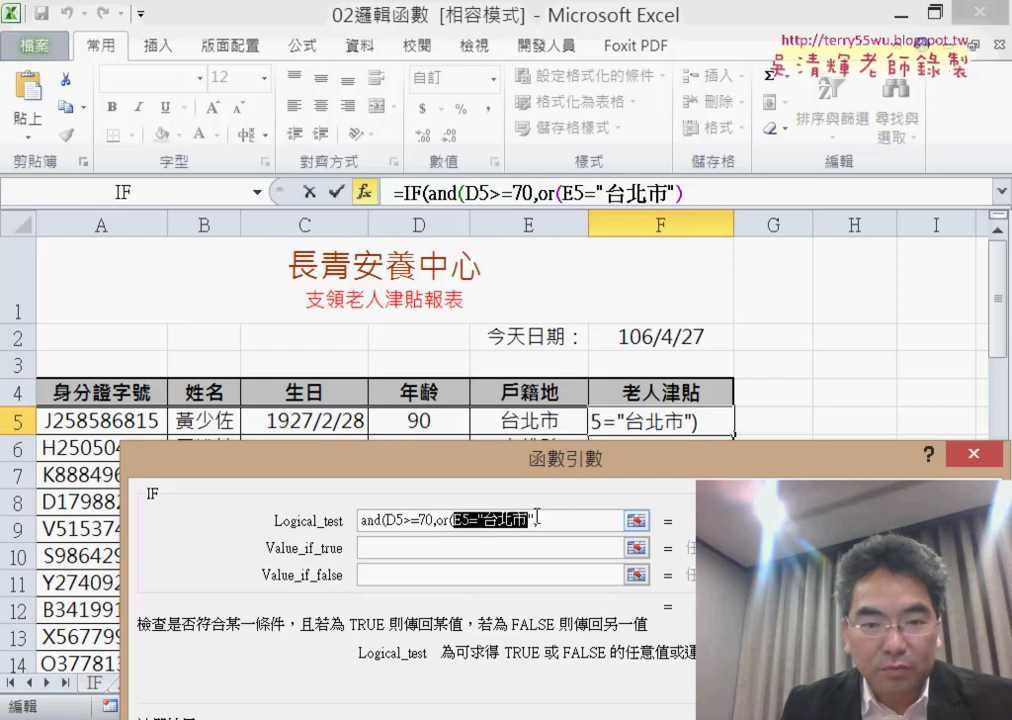
left_click_drag(538, 520, 455, 520)
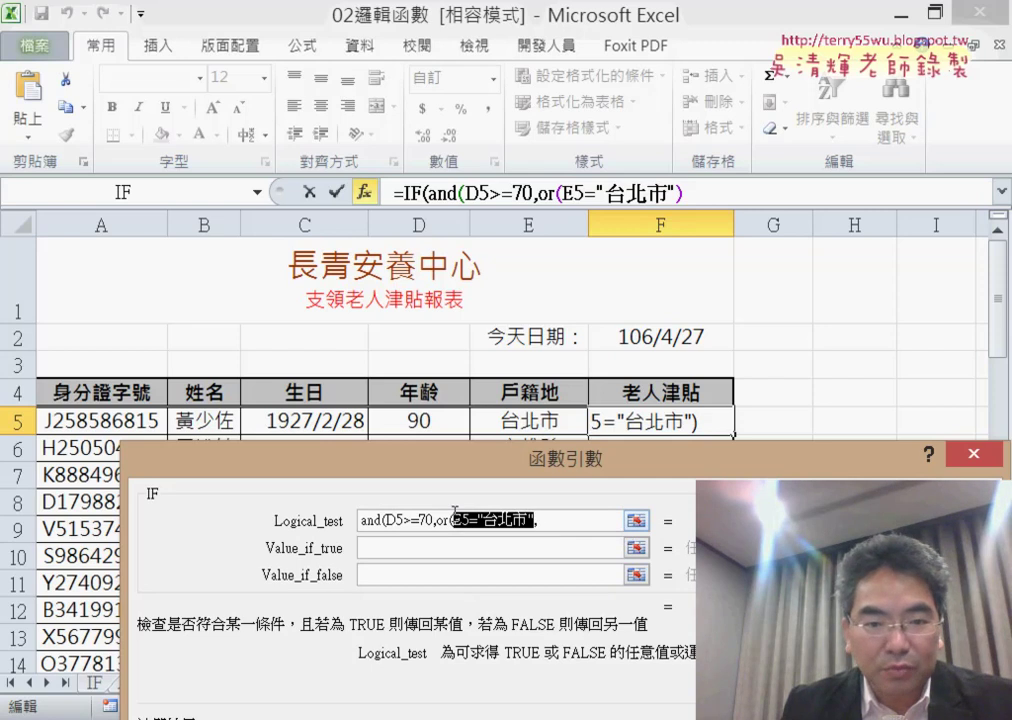
key("ctrl+c")
left_click(559, 522)
key("ctrl+v")
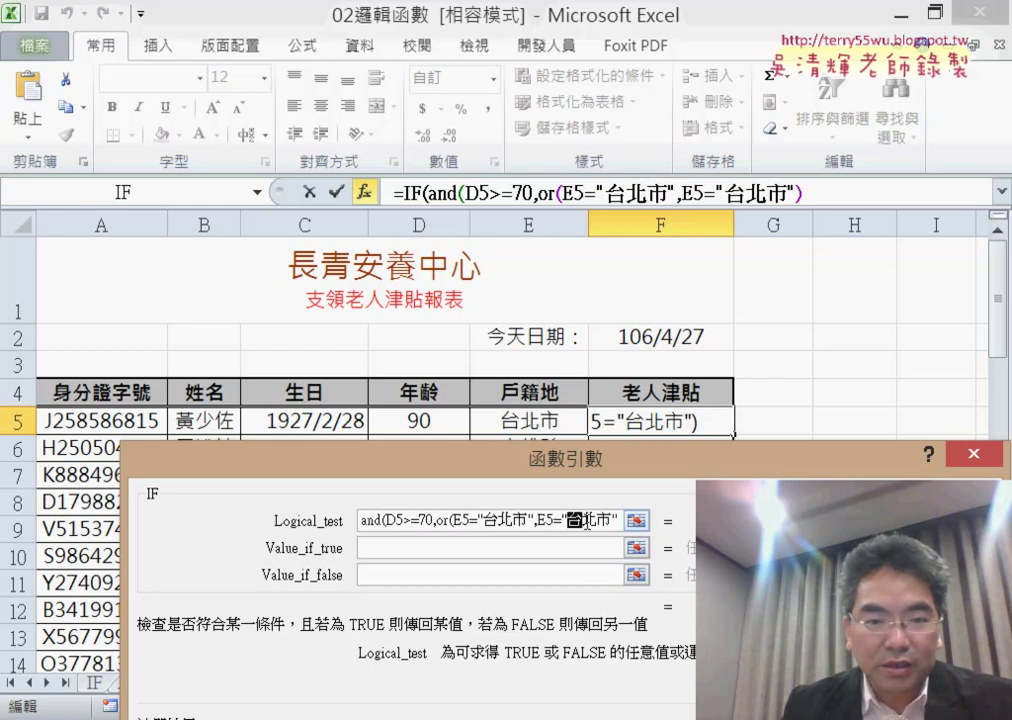
Change the copied condition to E5="新北市" and close the OR parenthesis.
type("ce")
key("BackSpace")
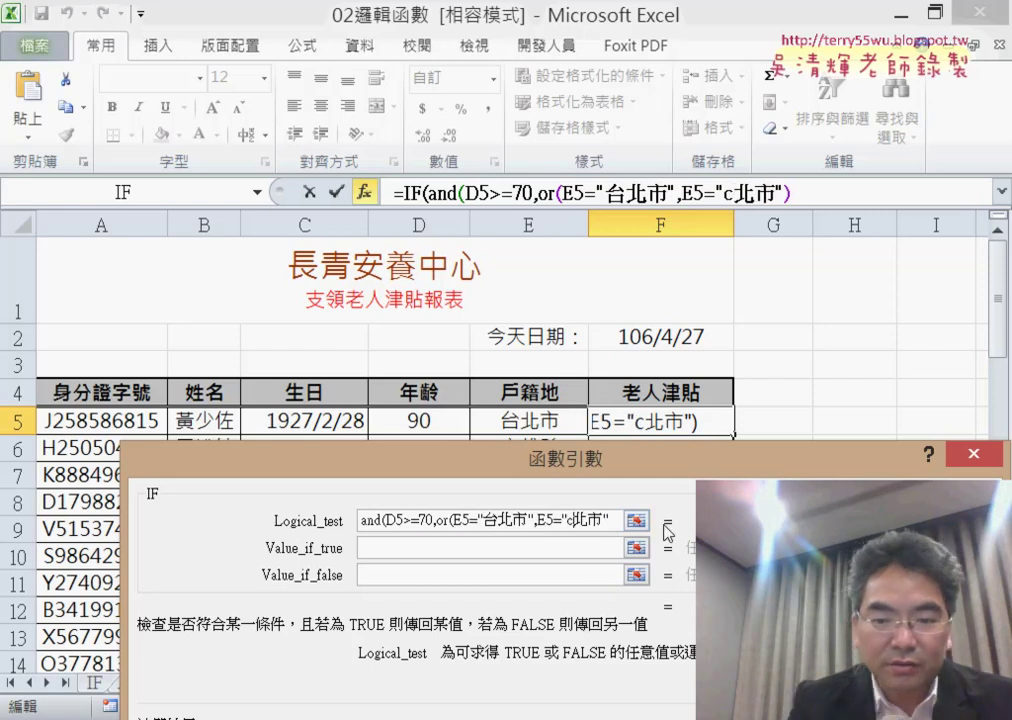
key("BackSpace")
type("ㄒㄧㄣ")
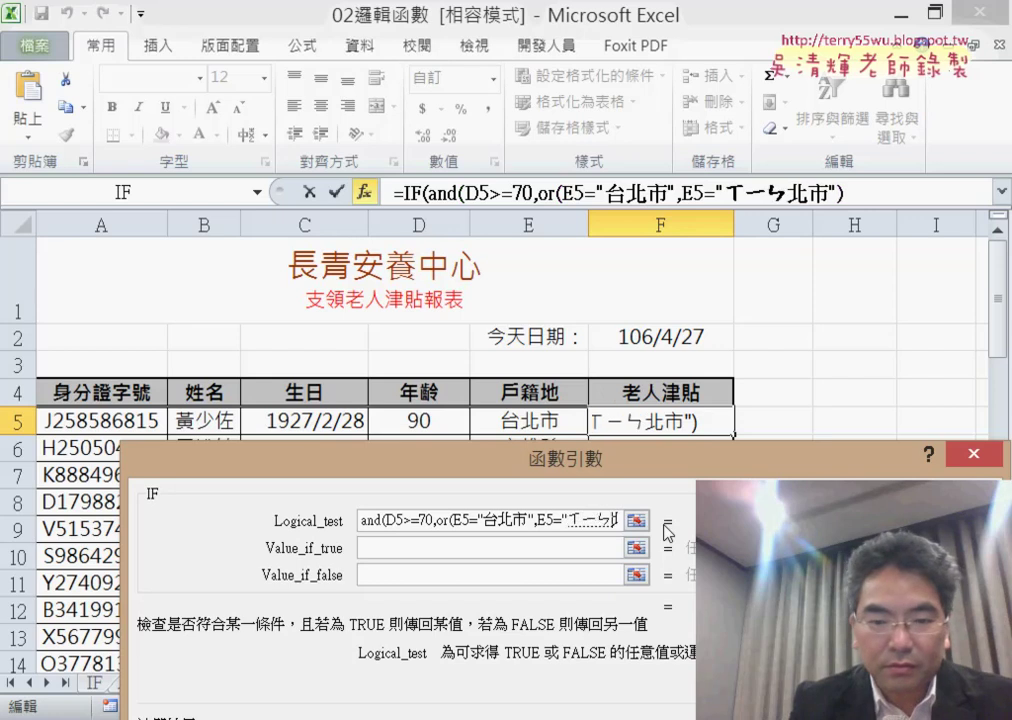
key("space")
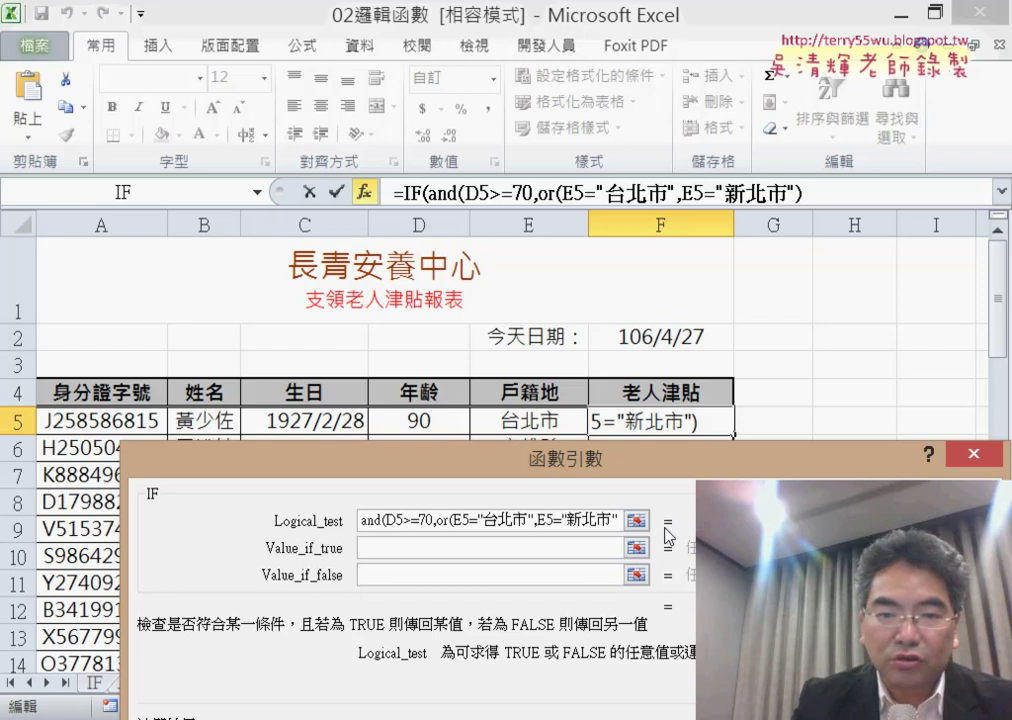
left_click_drag(561, 521, 620, 521)
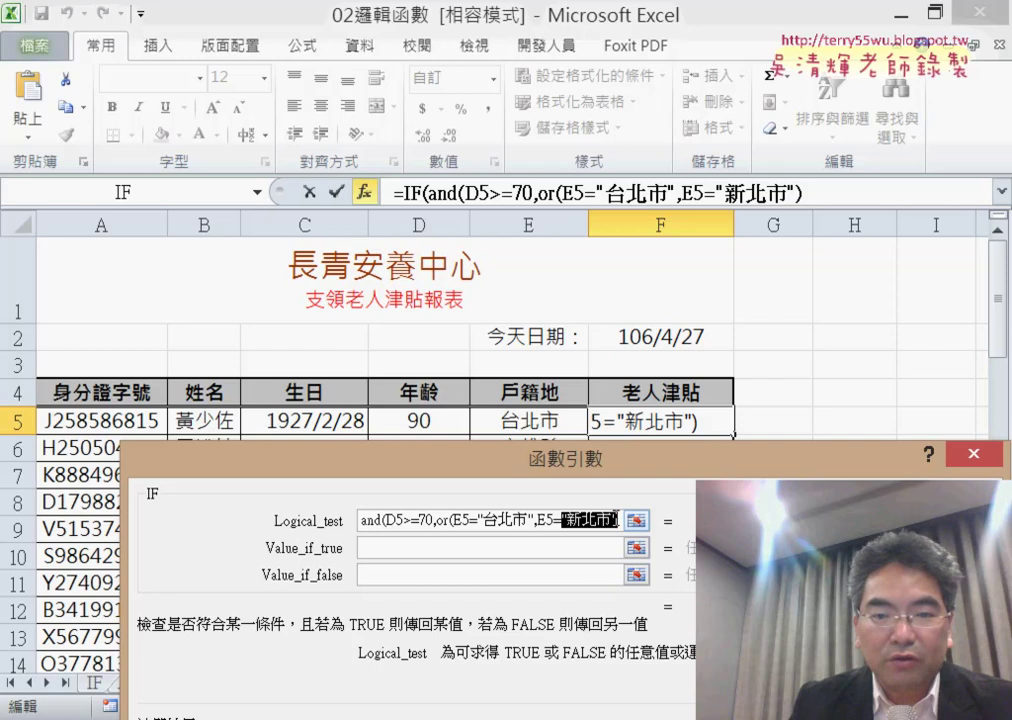
left_click(620, 521)
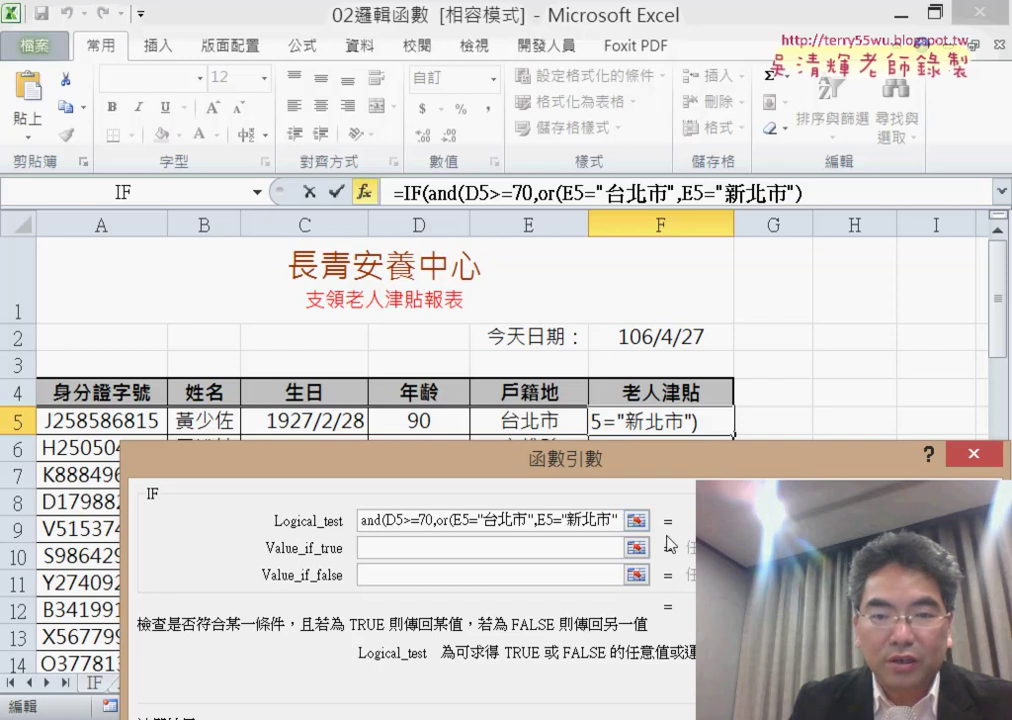
type(")")
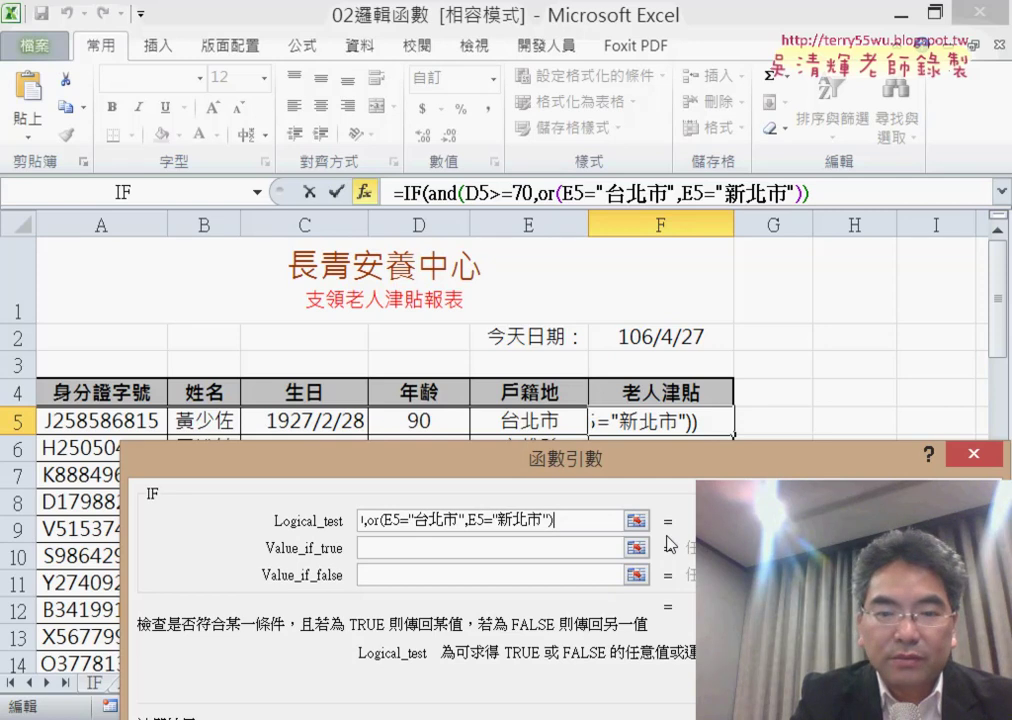
type(")")
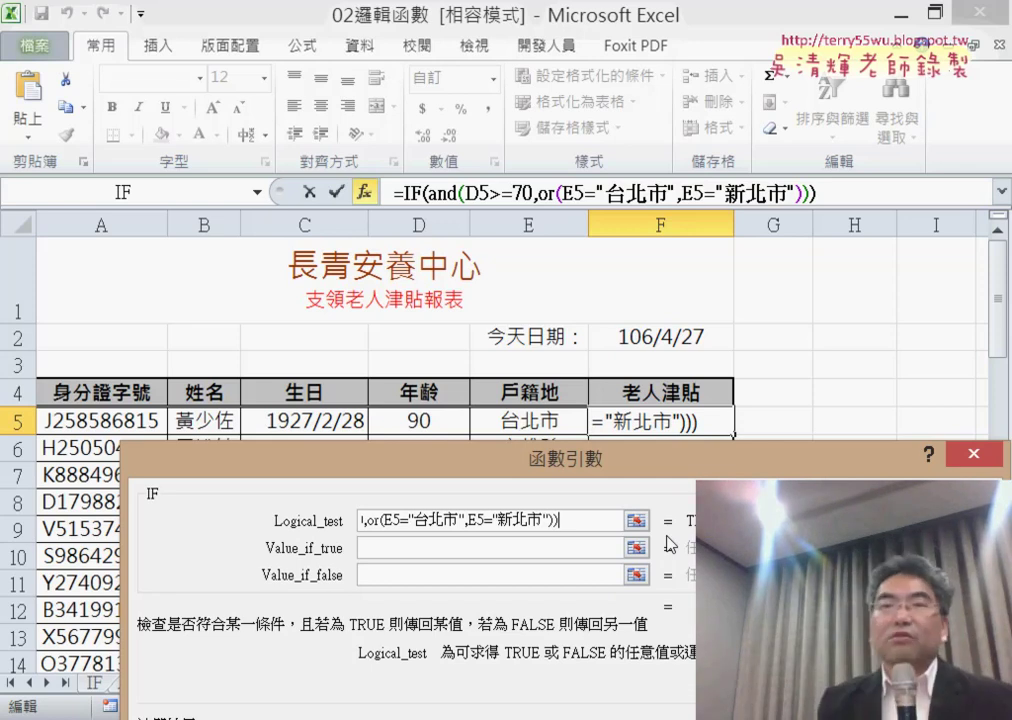
key("BackSpace")
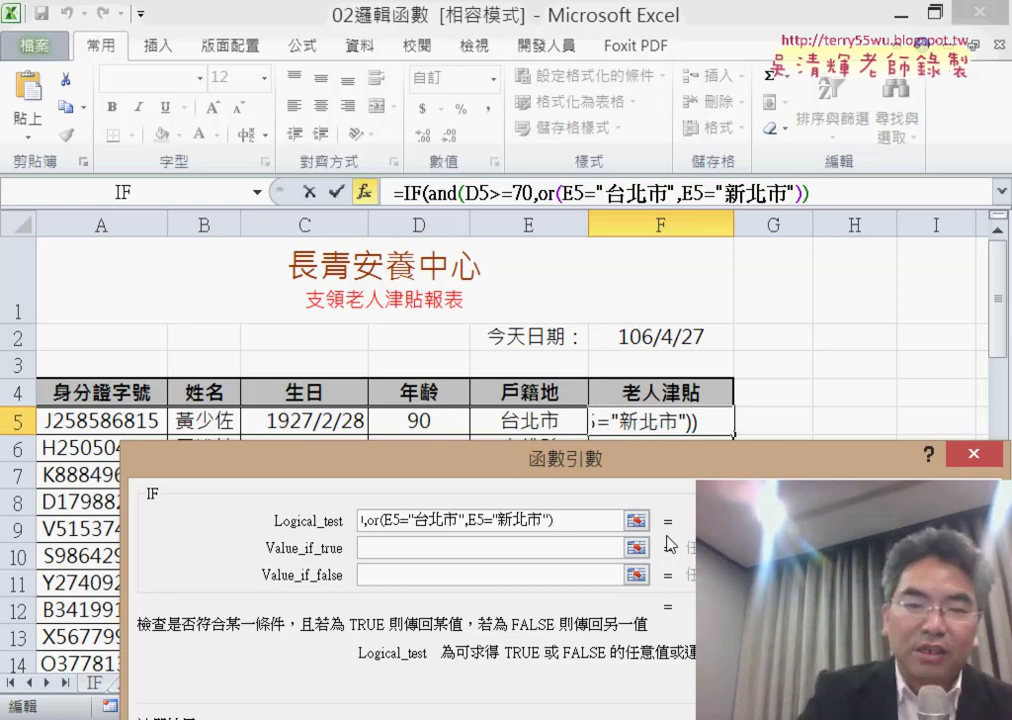
Close the AND parenthesis at the end of the logical test.
left_click(533, 548)
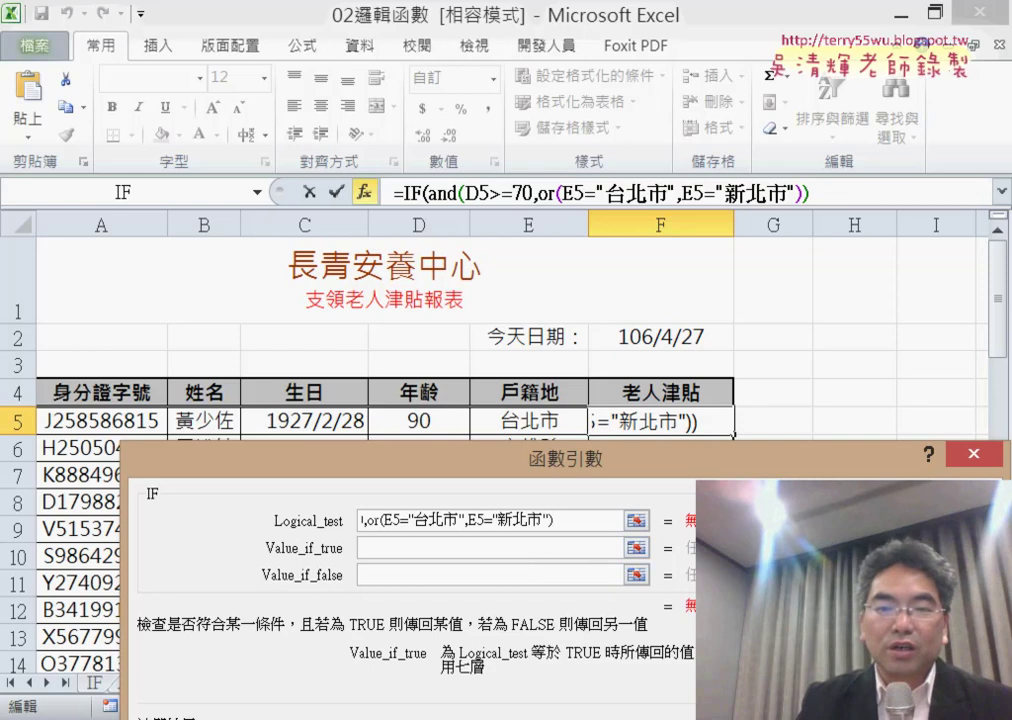
left_click(589, 522)
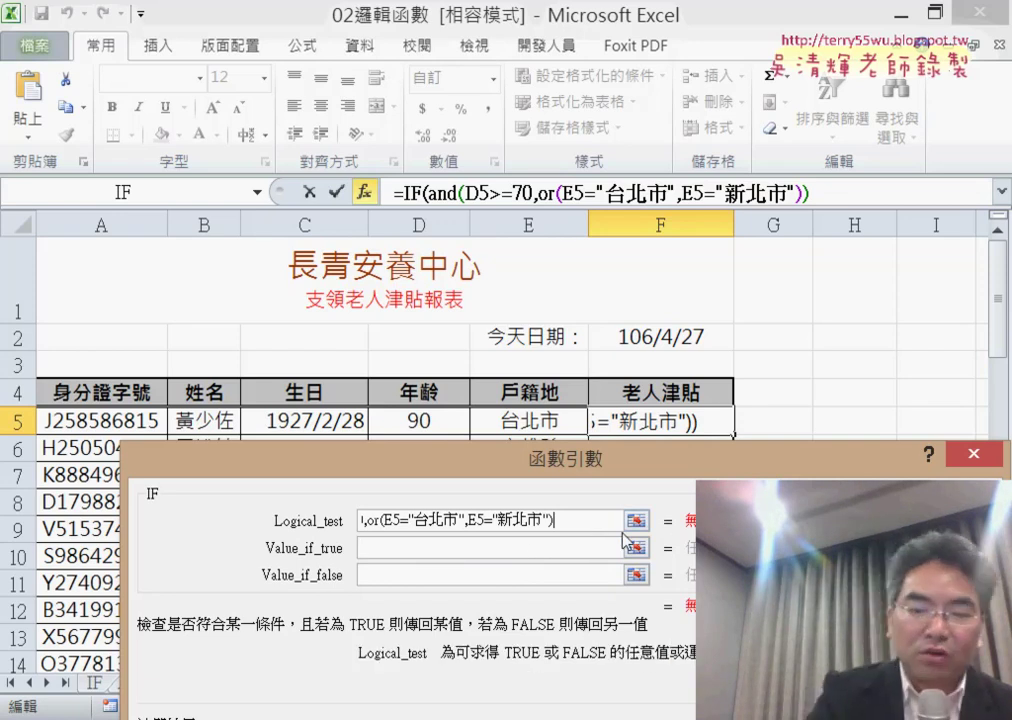
type(")")
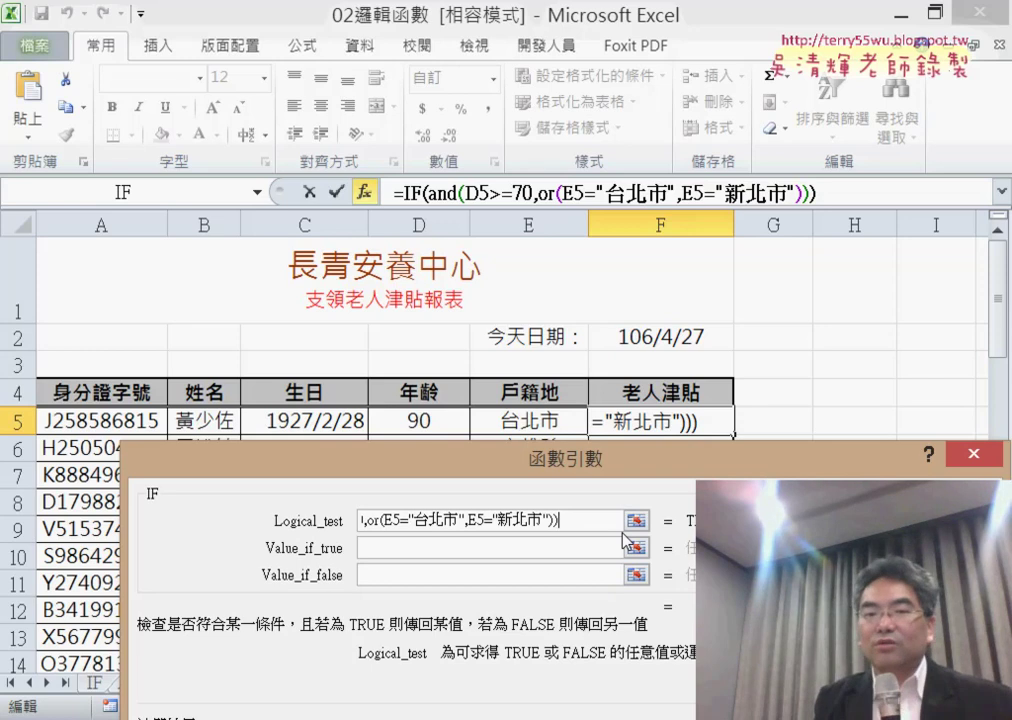
Set the IF's true value to 是 and false value to 否.
left_click(557, 545)
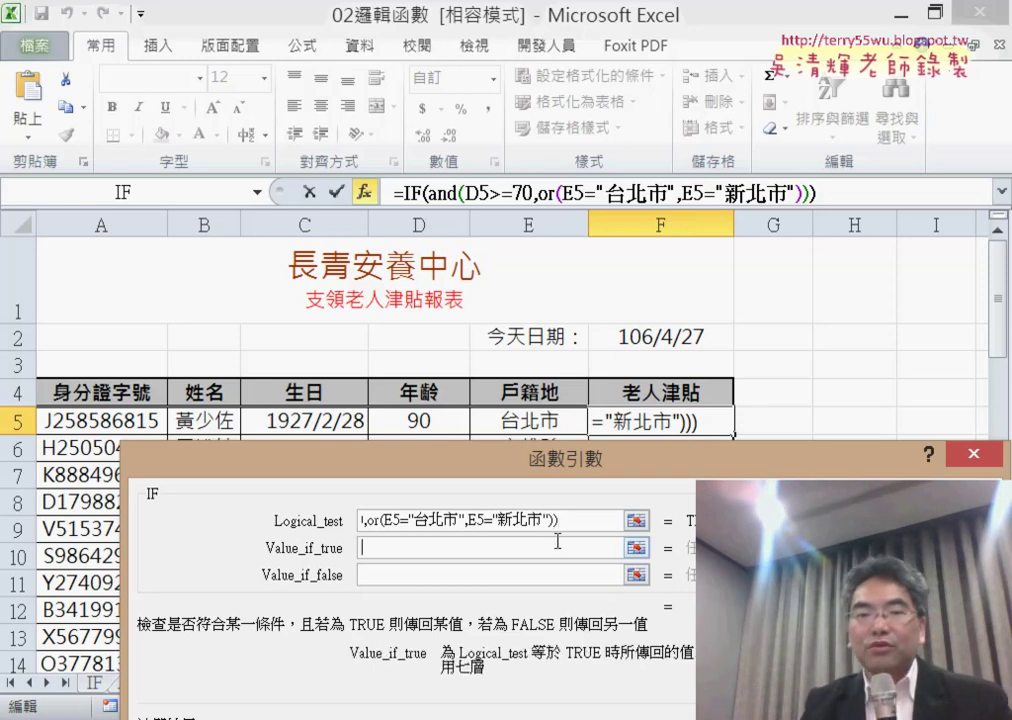
type("ㄕ")
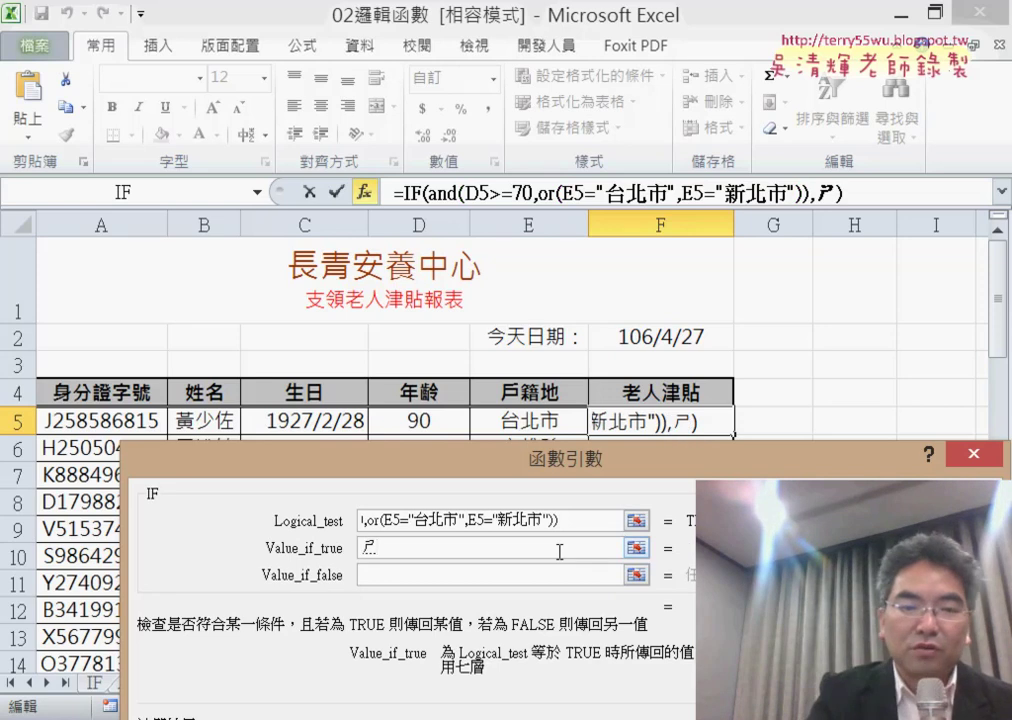
type("4")
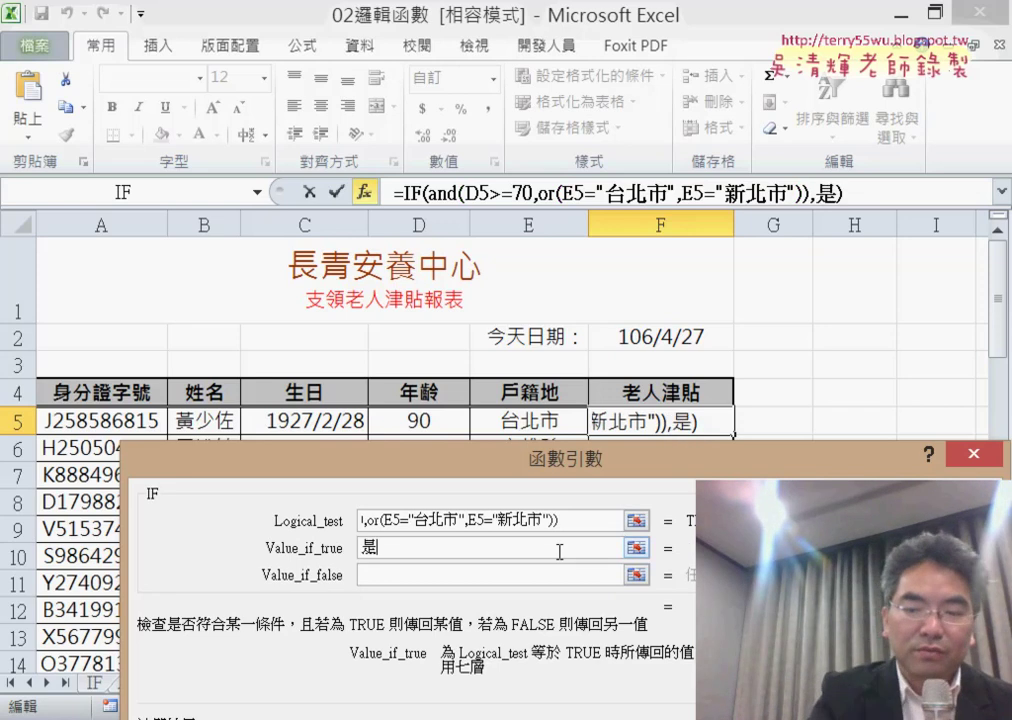
key("Tab")
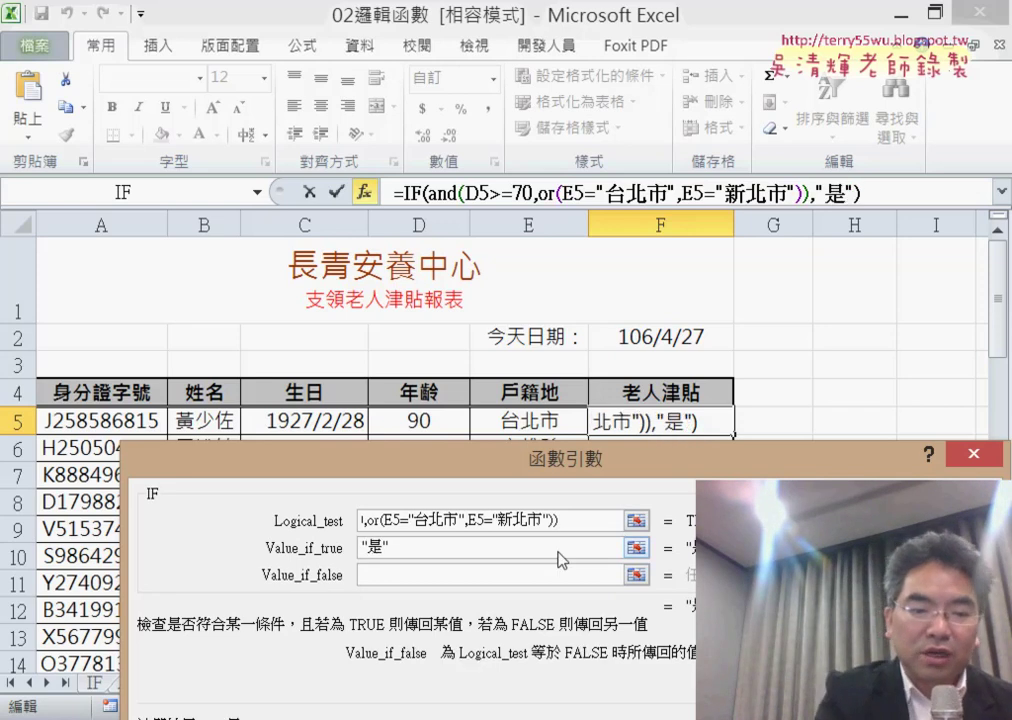
type("ㄈㄡ3")
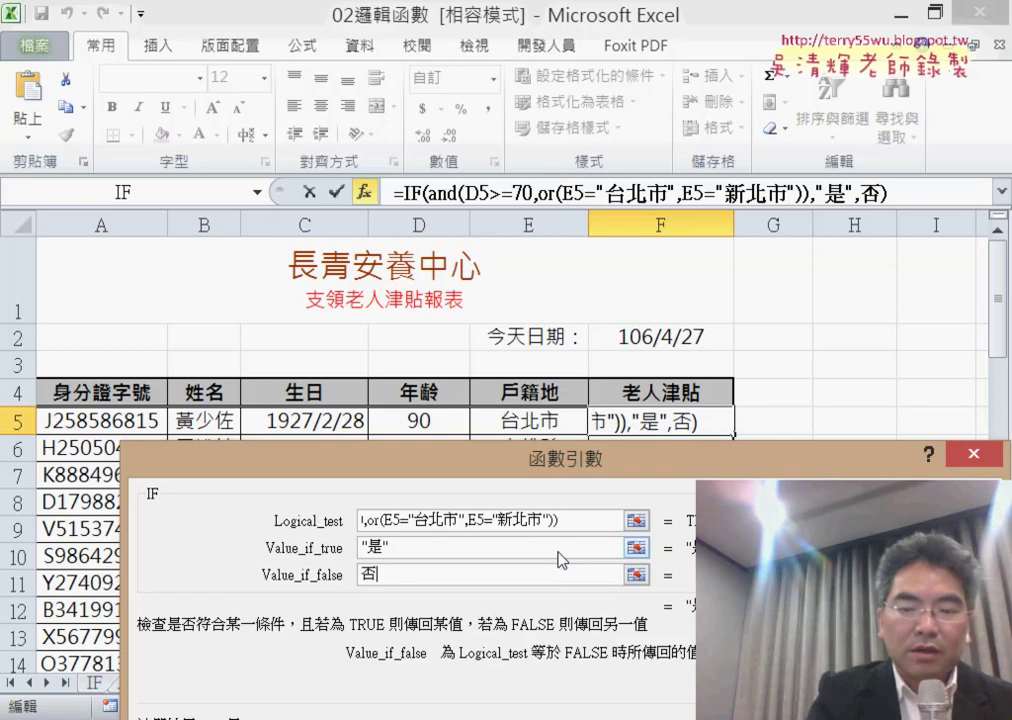
left_click(459, 548)
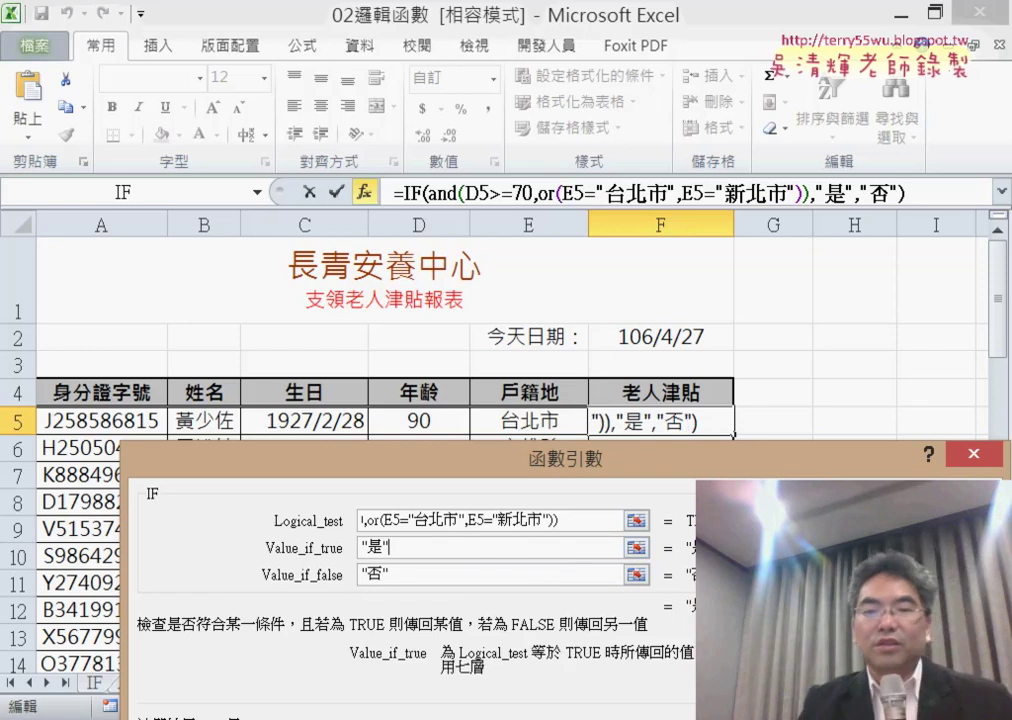
left_click_drag(711, 440, 698, 243)
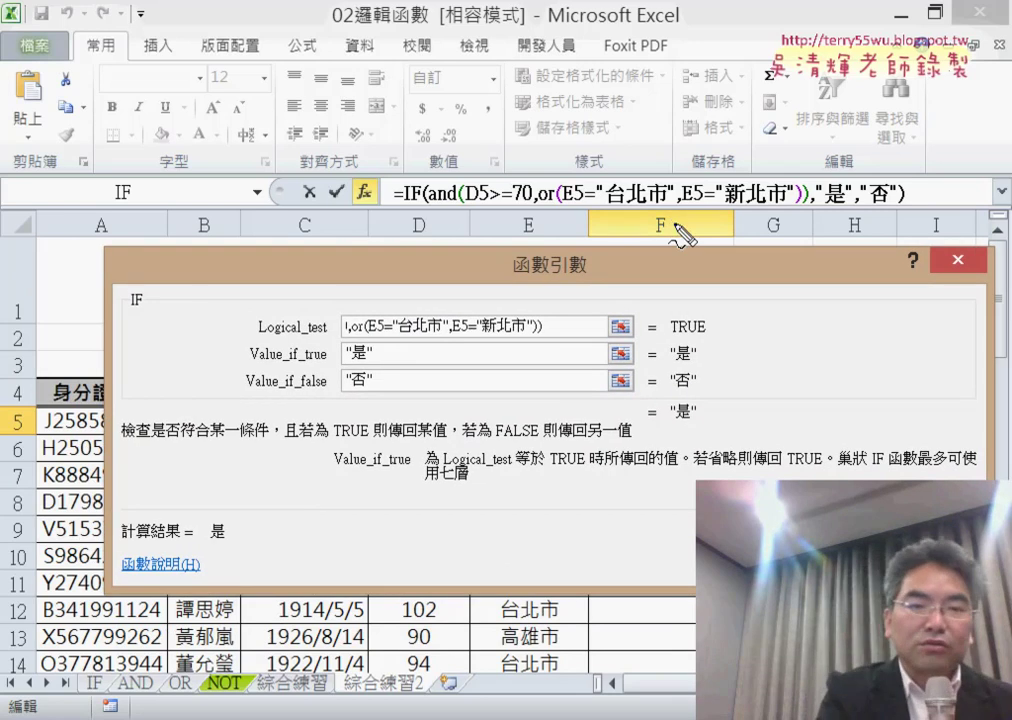
Review the AND/OR parts, then commit the IF formula in F5 so it shows 是.
left_click_drag(403, 206, 457, 209)
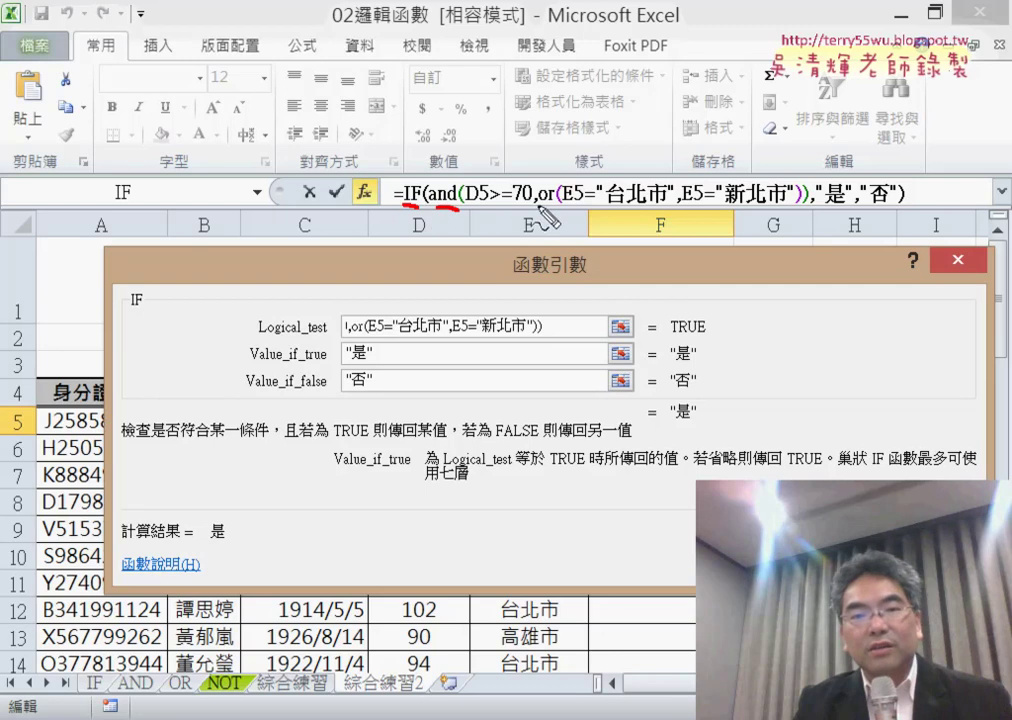
left_click_drag(545, 210, 797, 203)
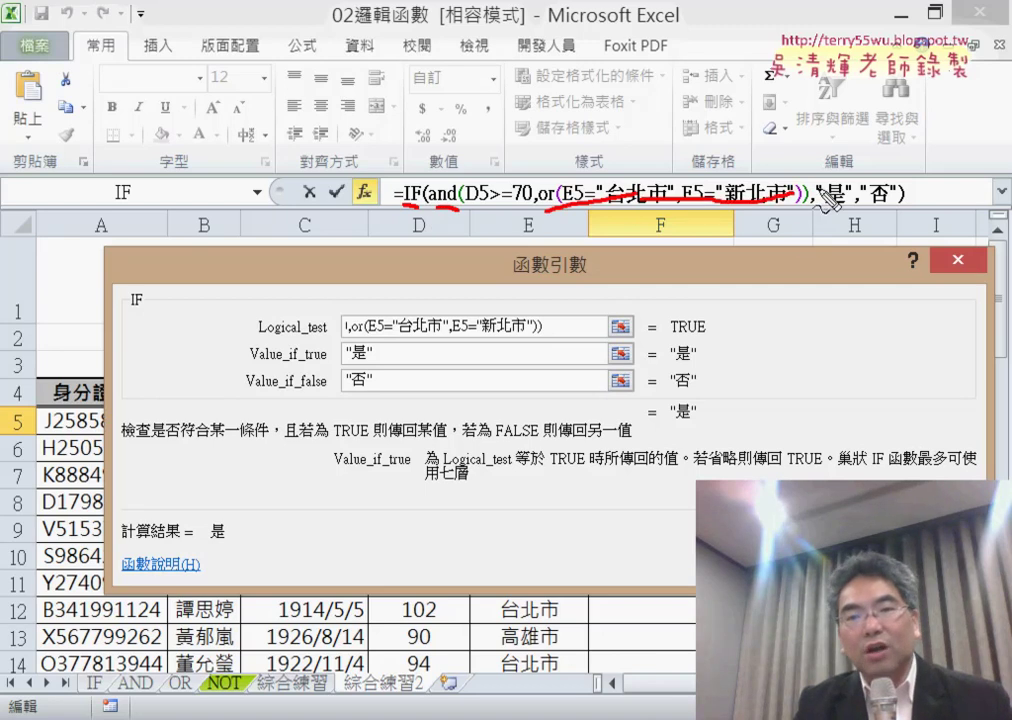
key("Escape")
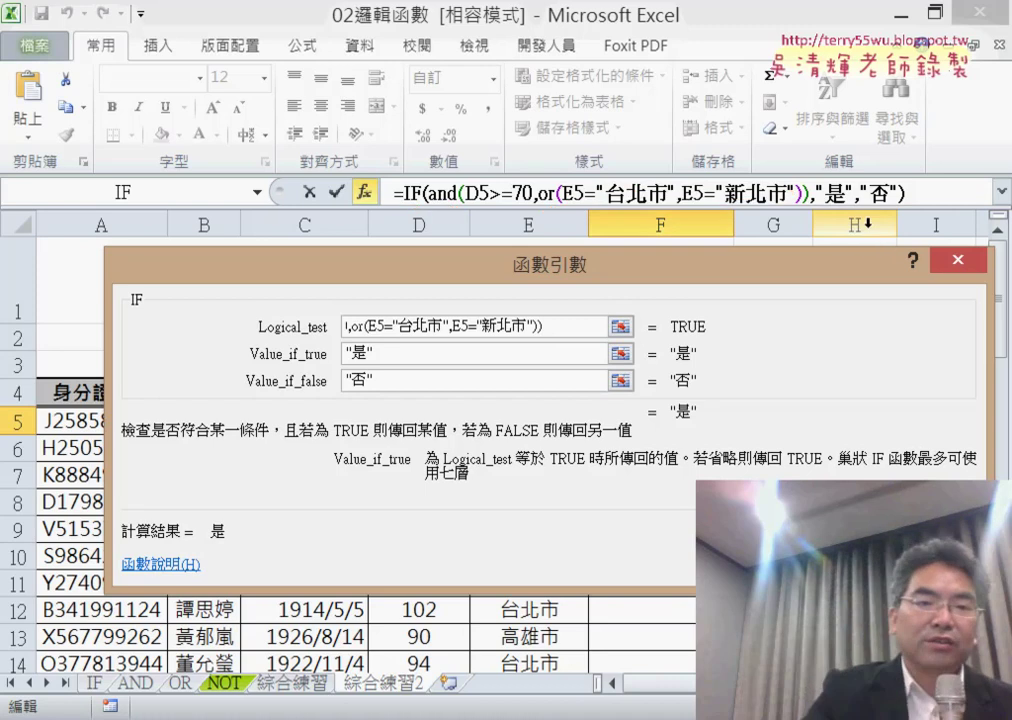
key("Return")
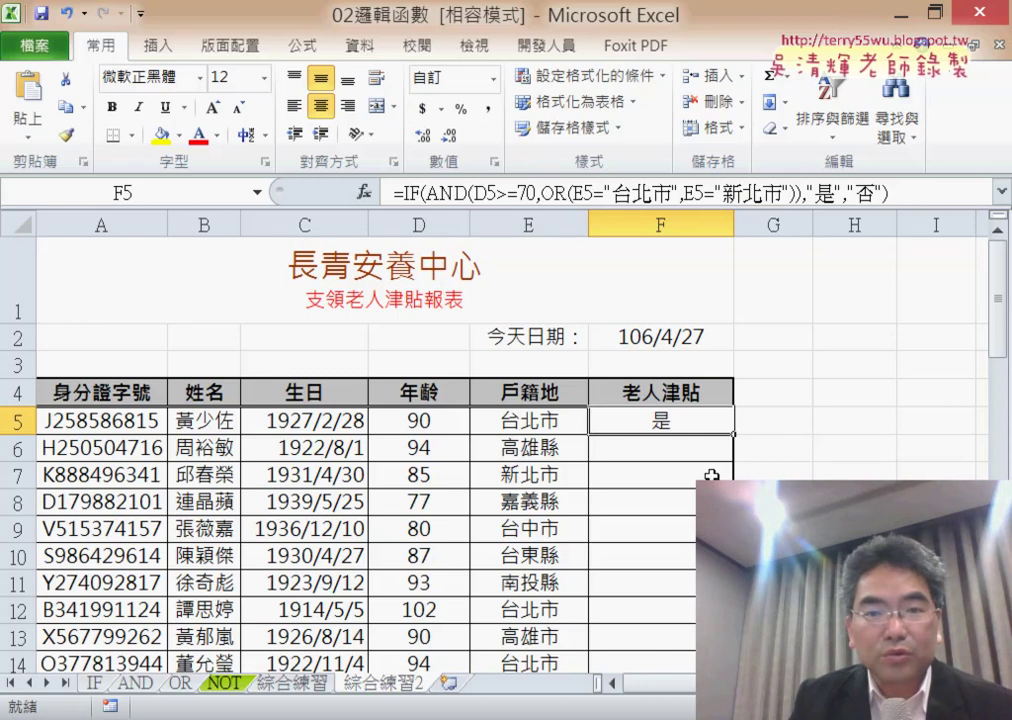
Copy the F5 eligibility formula down the 老人津貼 column, then highlight its OR condition in the formula bar.
double_click(731, 435)
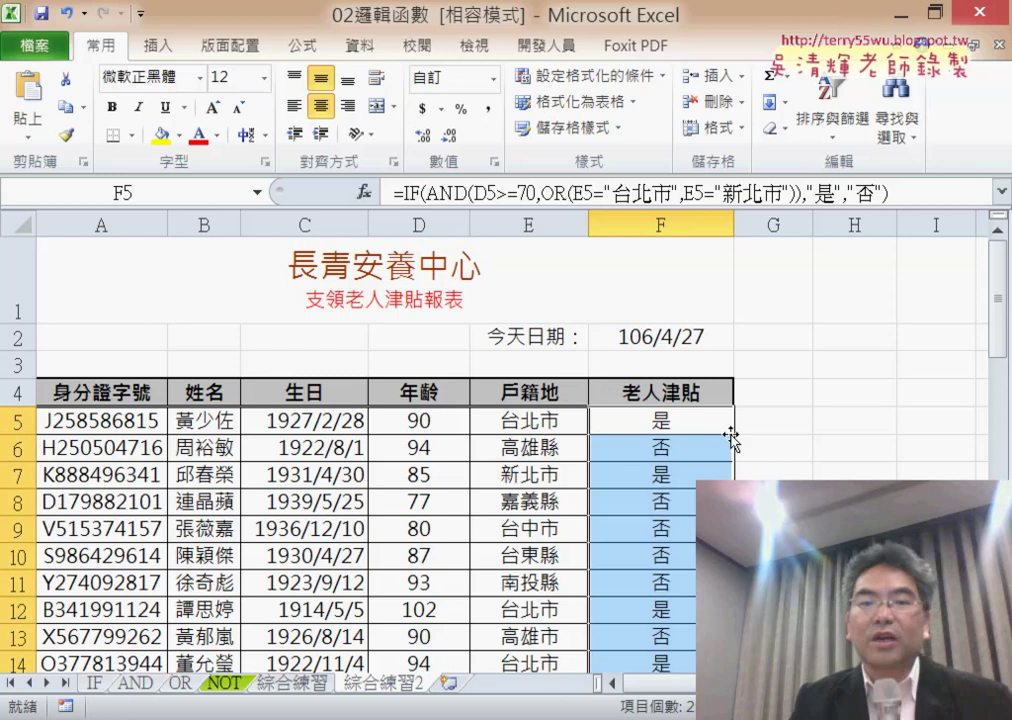
scroll(731, 435, "down", 7)
scroll(731, 434, "down", 3)
scroll(731, 435, "up", 10)
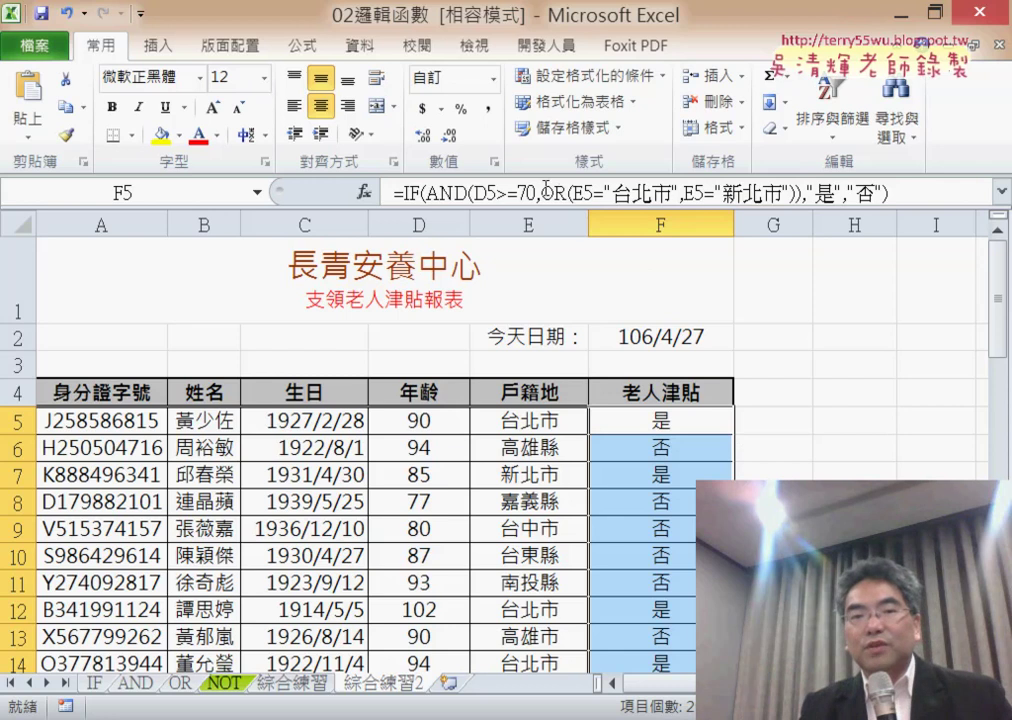
left_click_drag(541, 192, 790, 192)
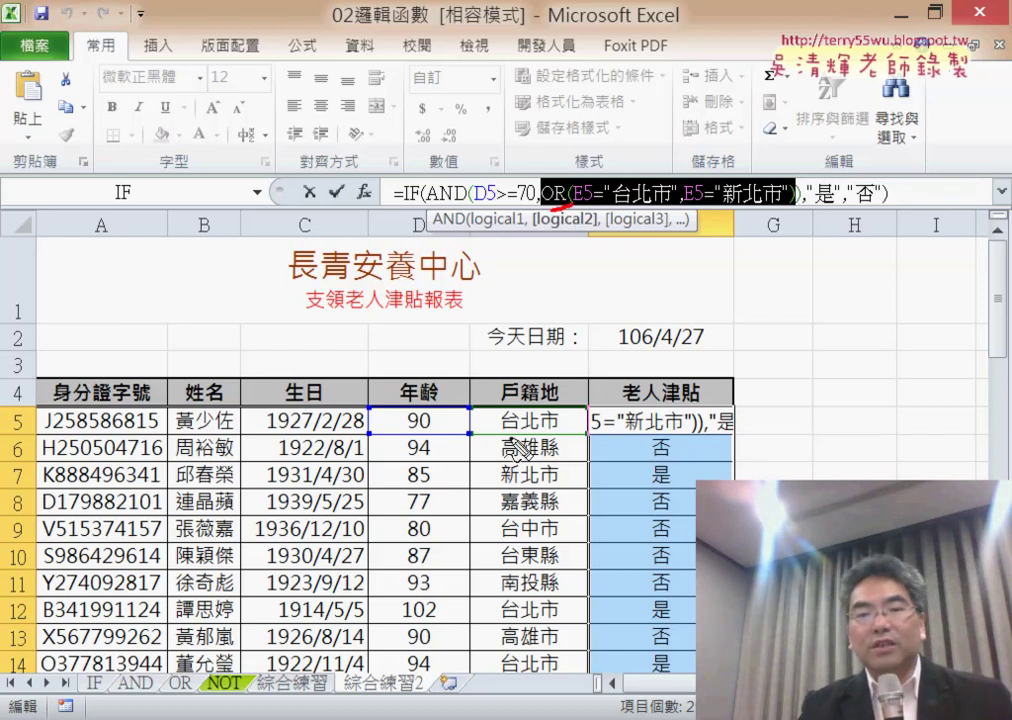
left_click_drag(520, 490, 556, 486)
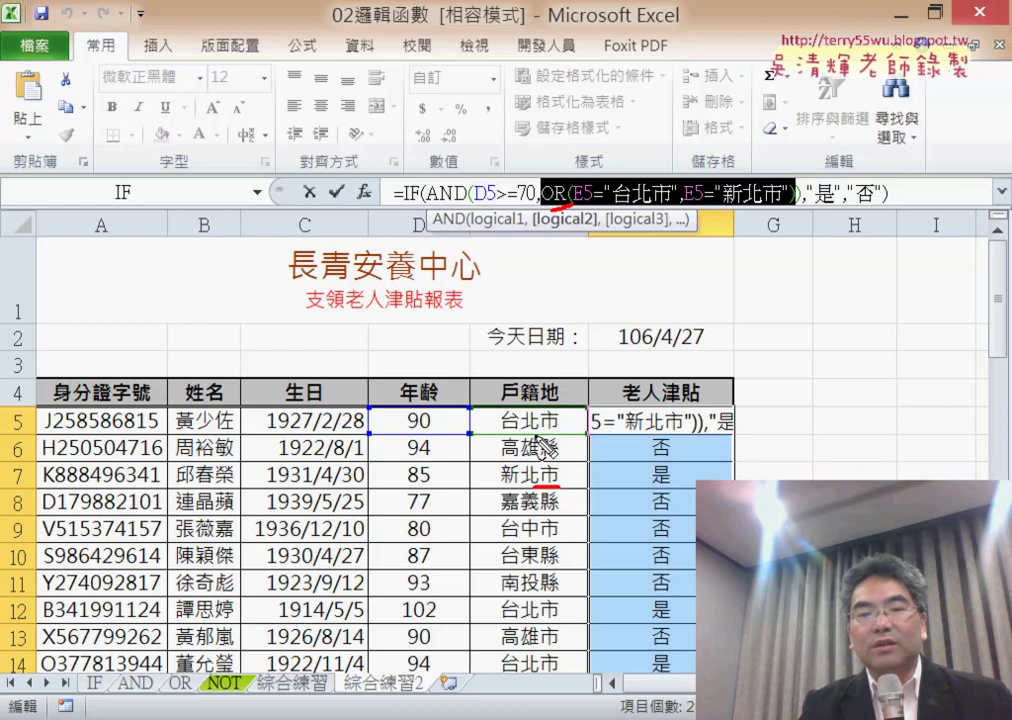
mouse_move(516, 398)
left_mouse_down()
mouse_move(558, 434)
mouse_move(518, 492)
left_mouse_up()
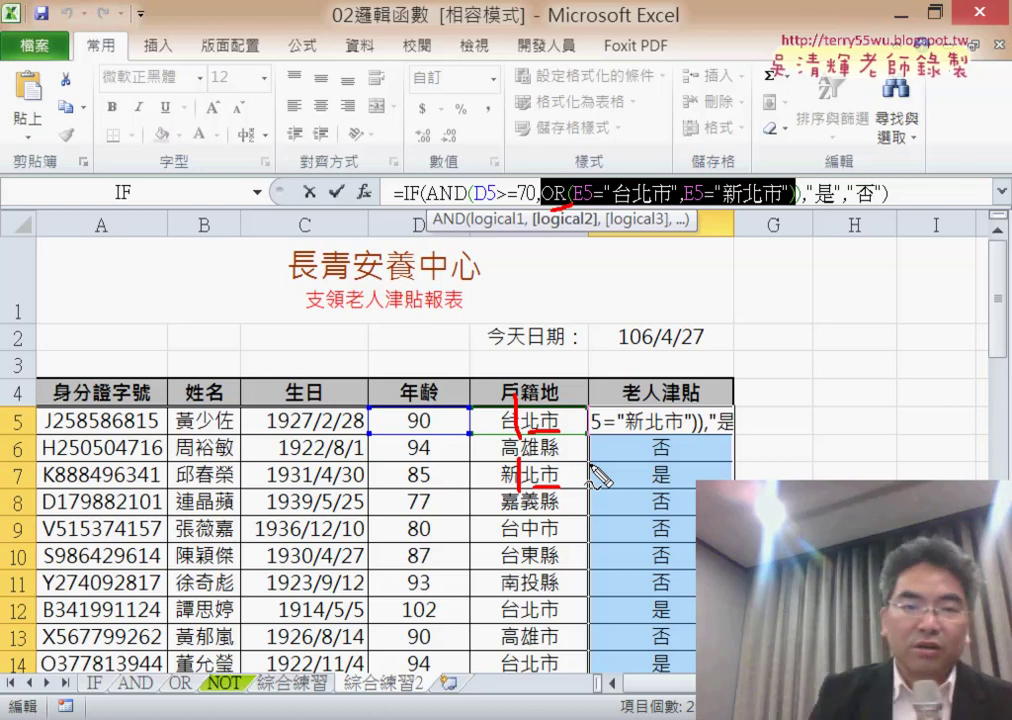
key("Escape")
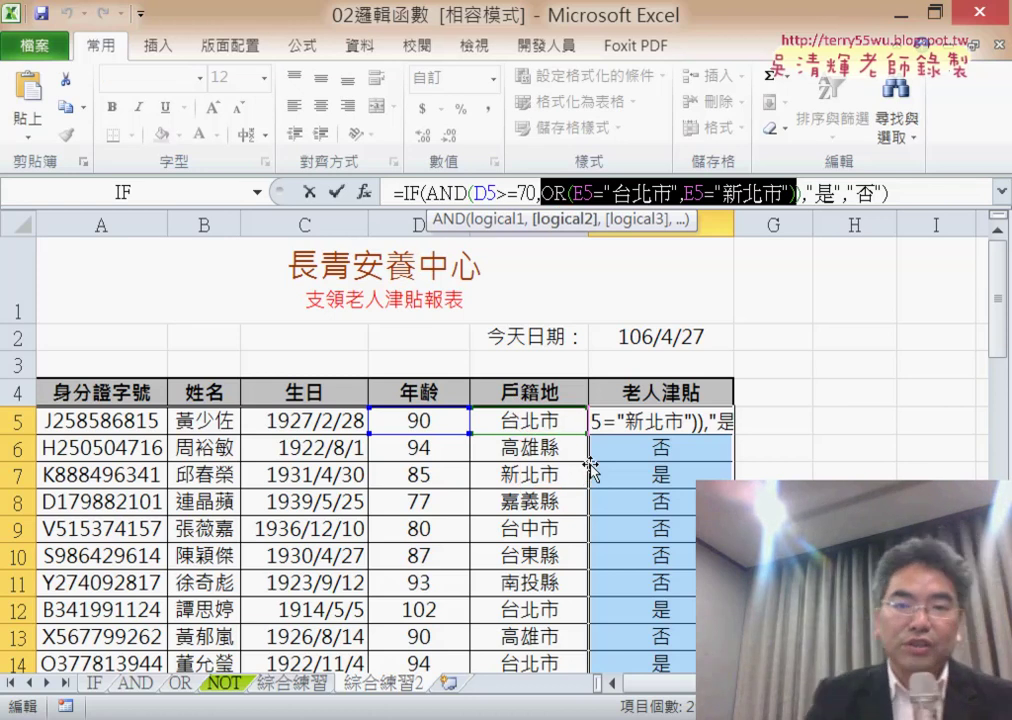
key("Return")
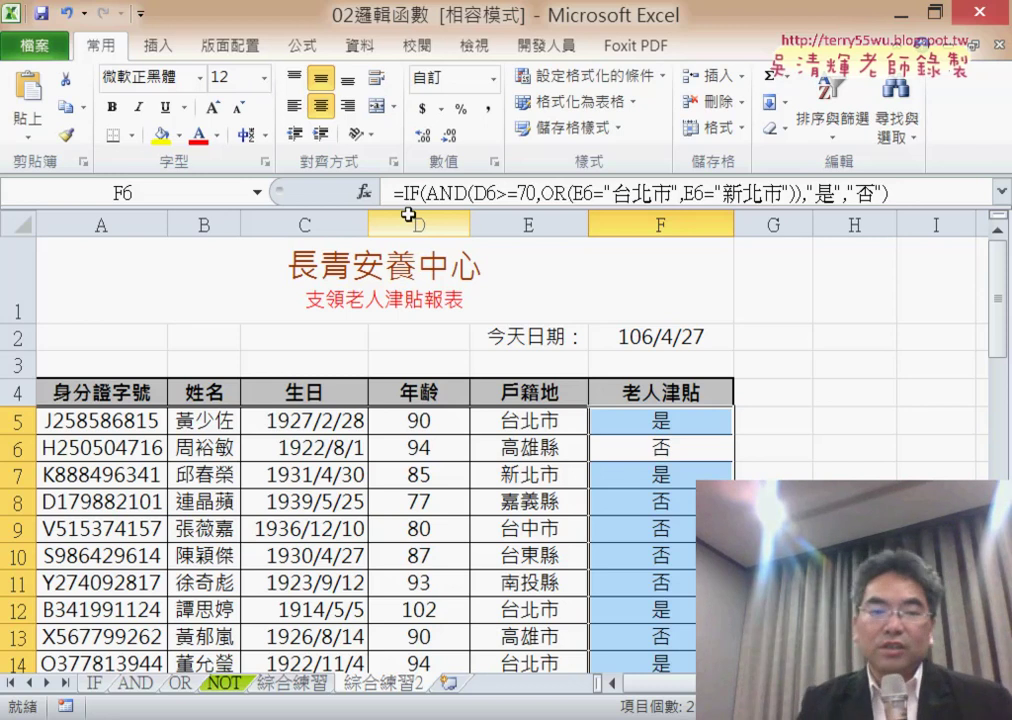
Return to the 02邏輯函數 Explorer window, go back to 範例檔(進階班), and open 03日期與時間函數.
left_click(463, 719)
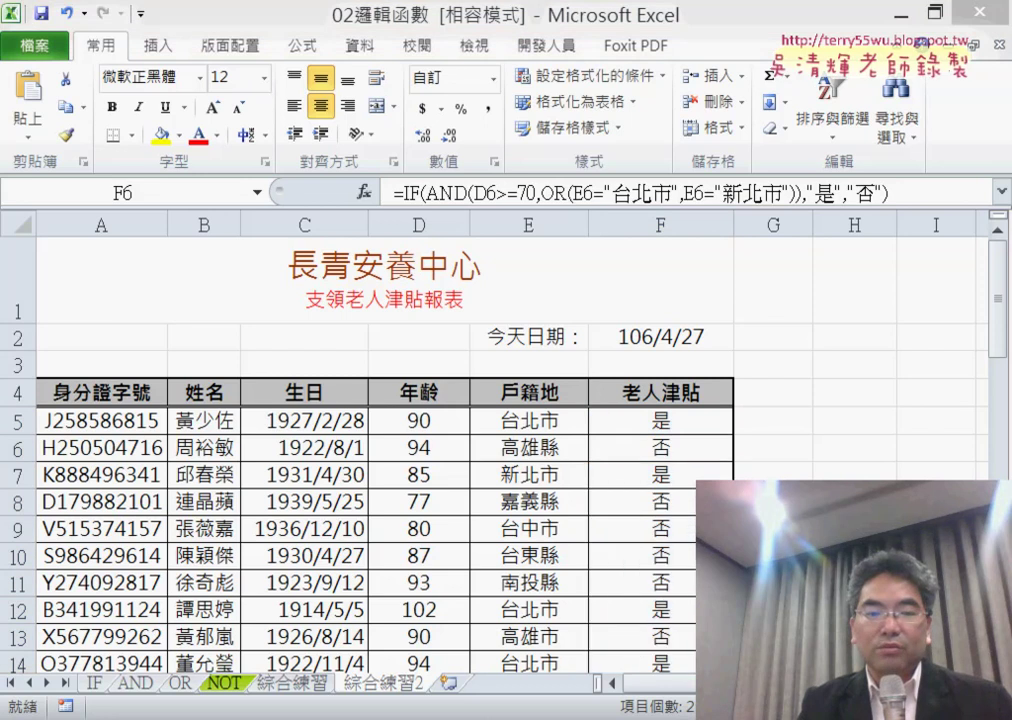
left_click(142, 621)
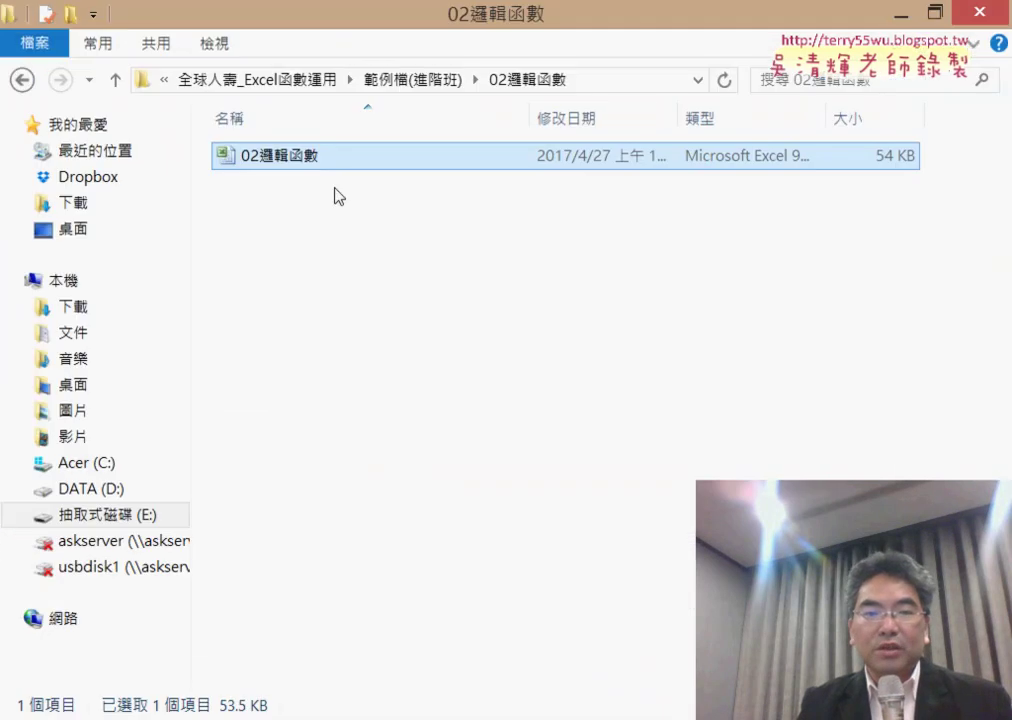
left_click(21, 80)
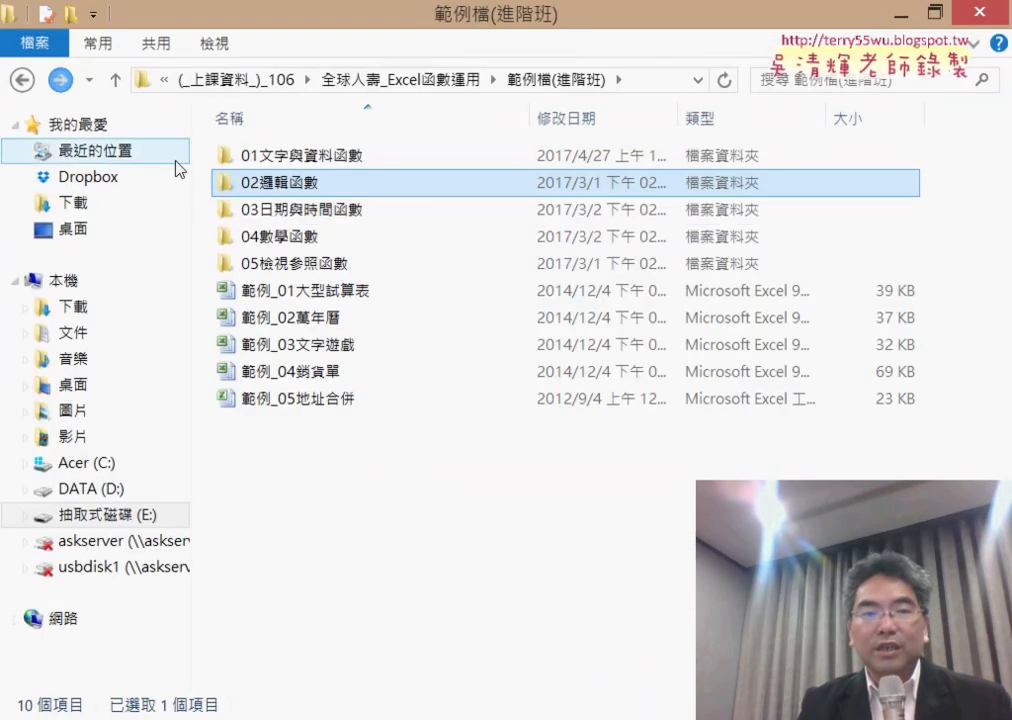
left_click(343, 216)
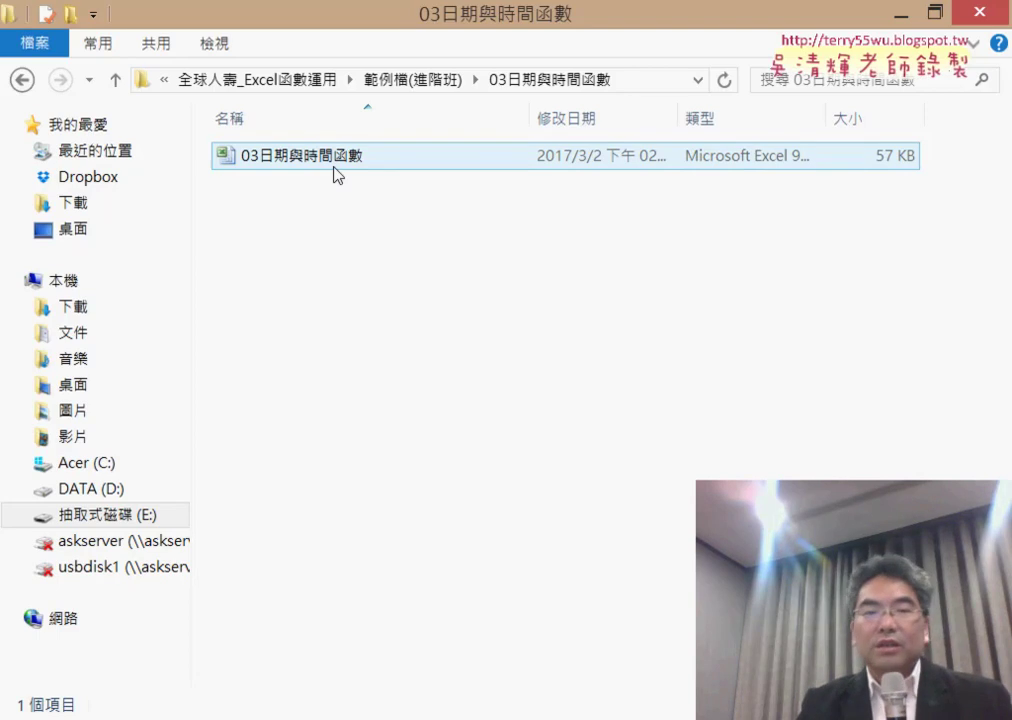
Open the 03日期與時間函數 workbook and look through its DATEDIF and EDATE sheets.
double_click(336, 162)
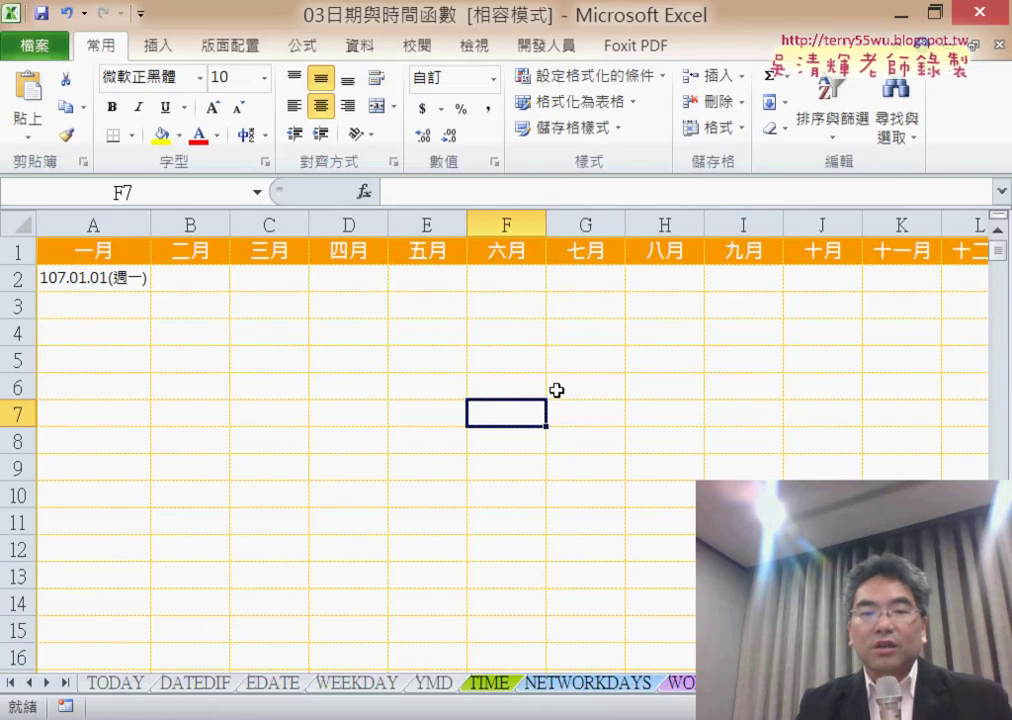
left_click(198, 685)
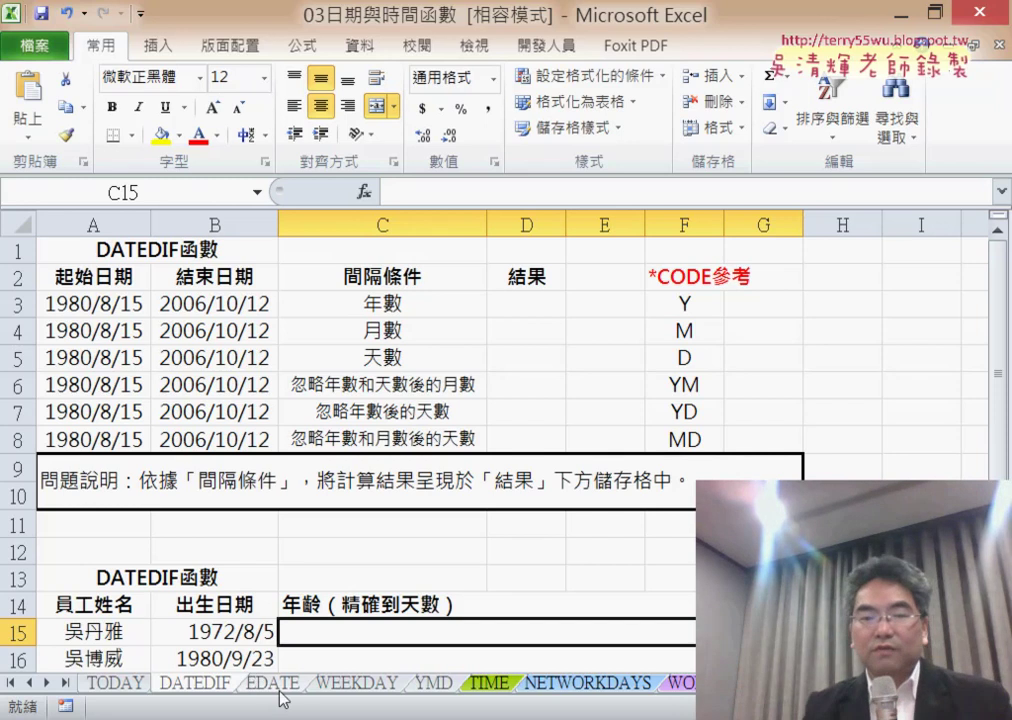
left_click(275, 683)
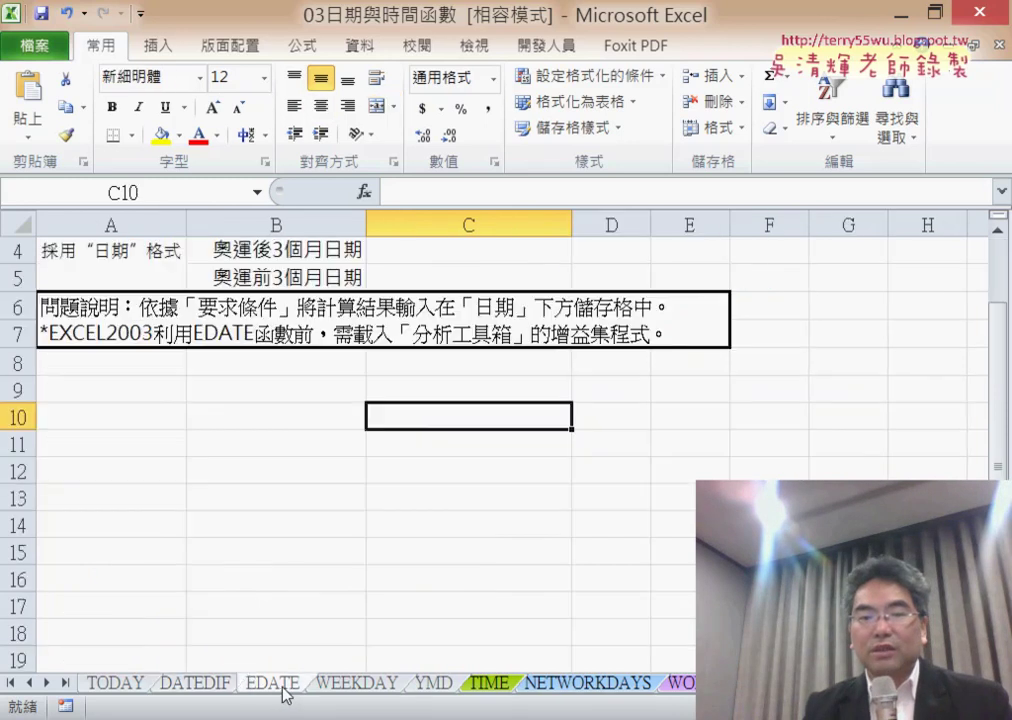
scroll(305, 631, "up", 1)
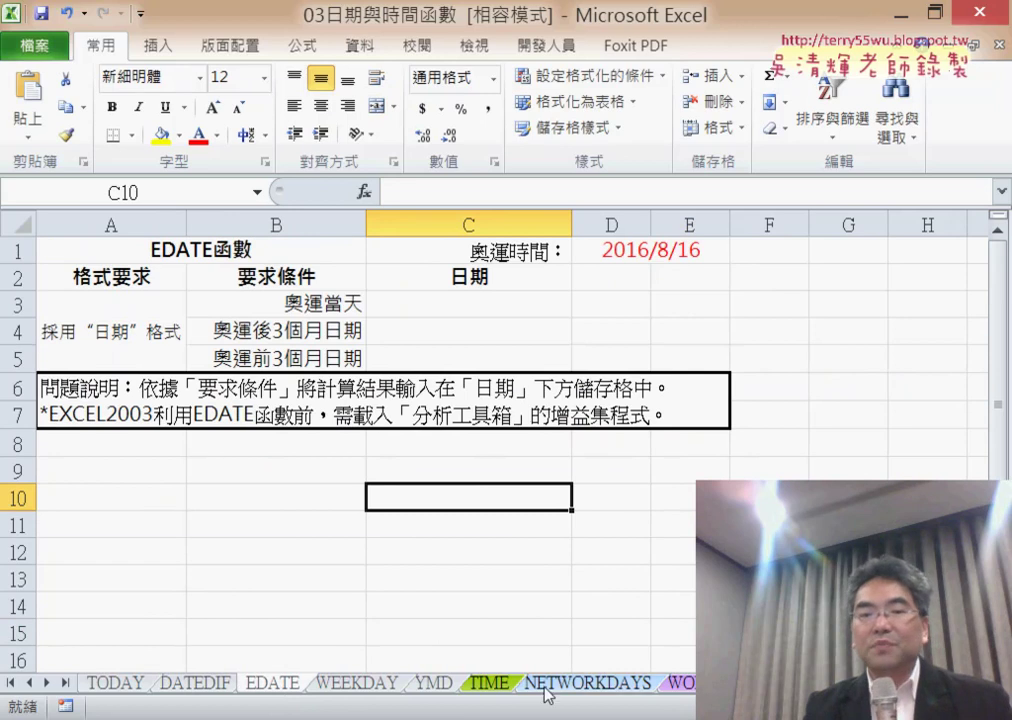
Review the monthly calendar sheet from cell A2 and the WEEKDAY sheet, then minimize the workbook.
left_click(681, 683)
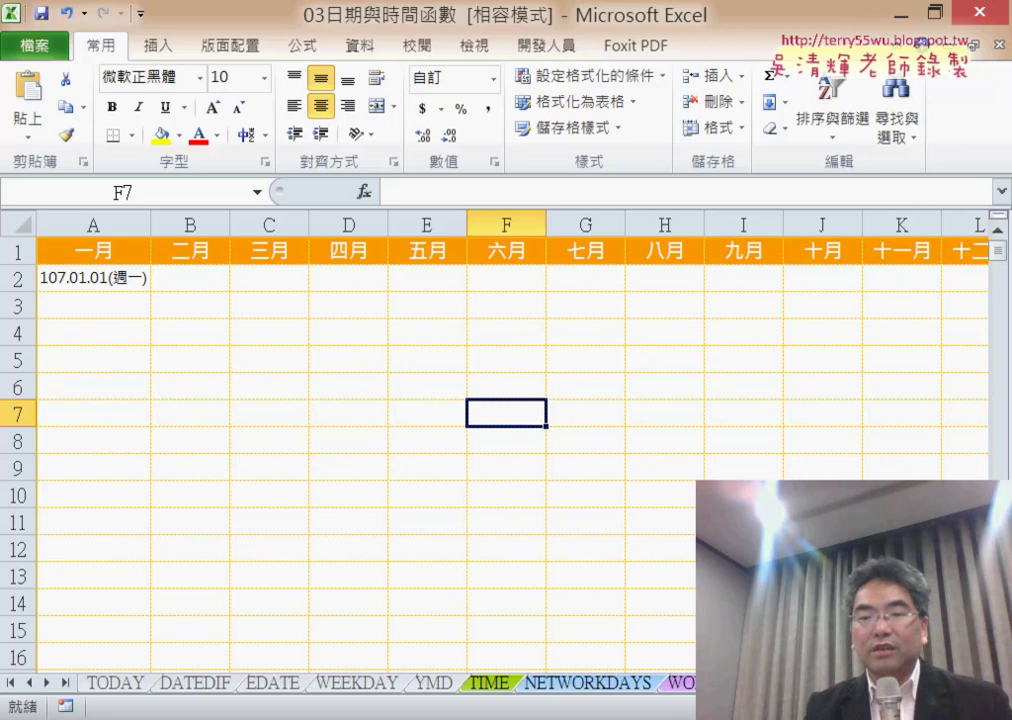
scroll(506, 412, "down", 1)
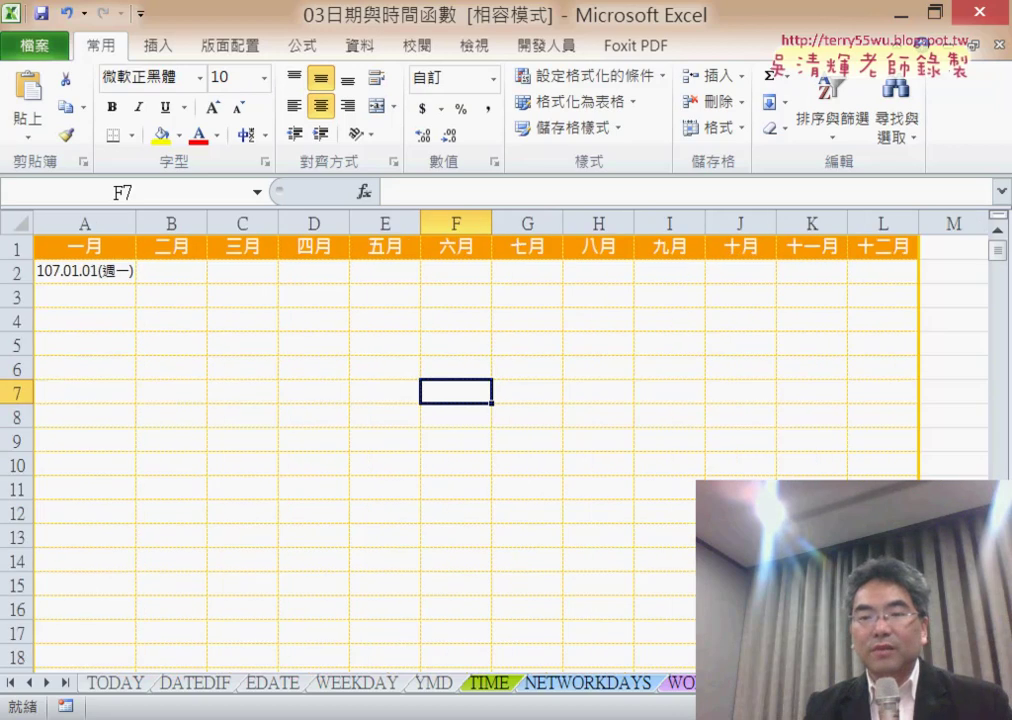
left_click(89, 271)
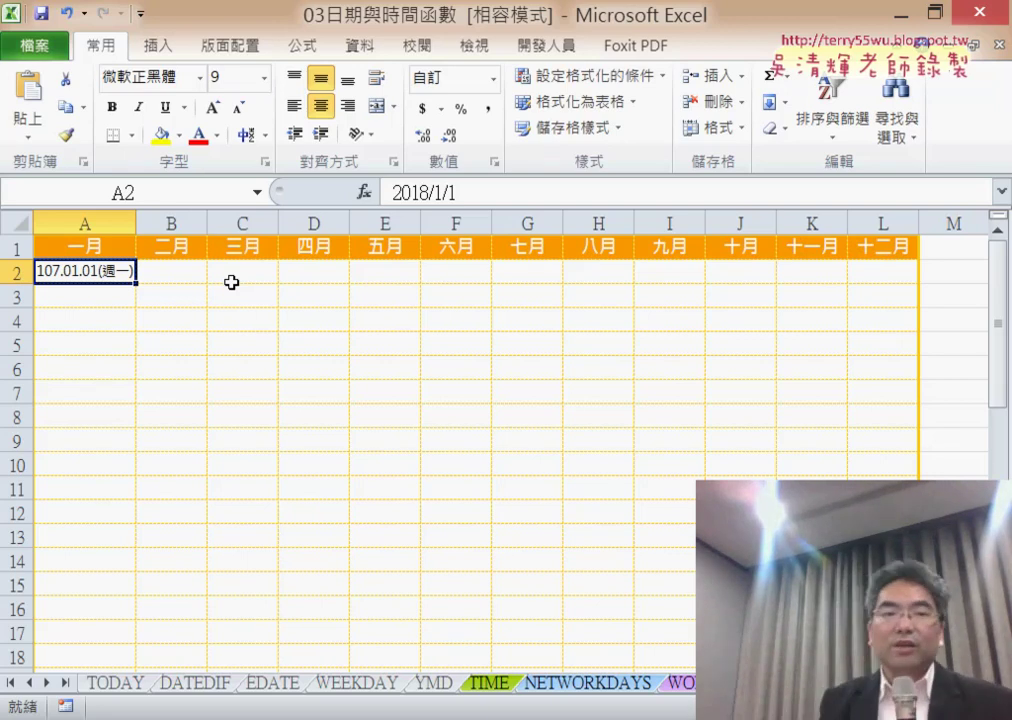
left_click(365, 684)
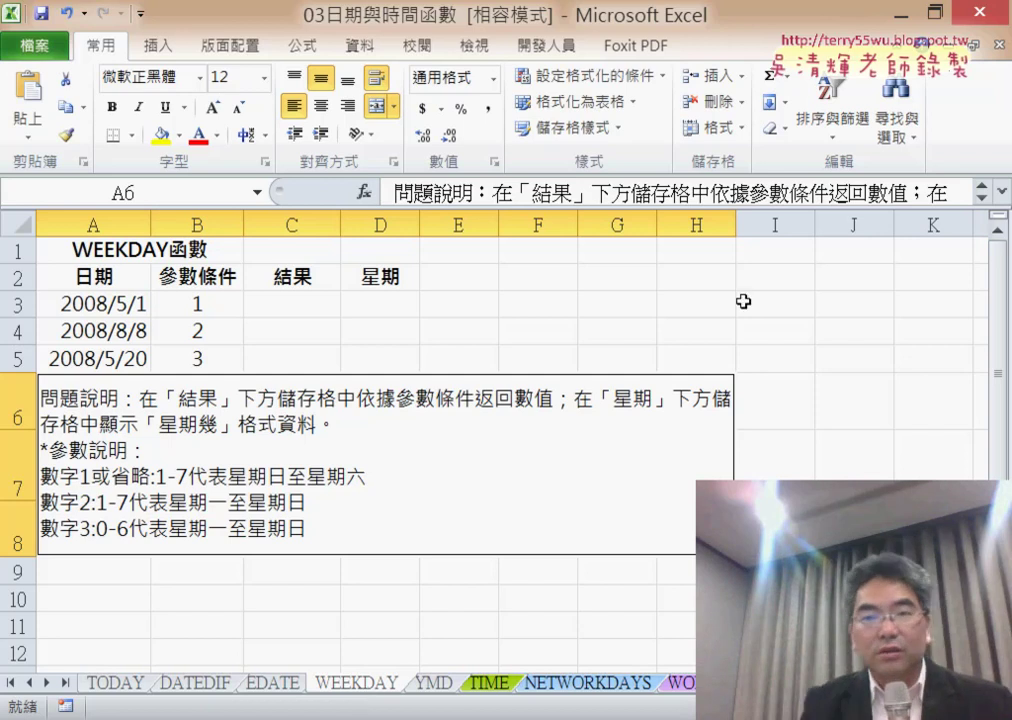
left_click(906, 14)
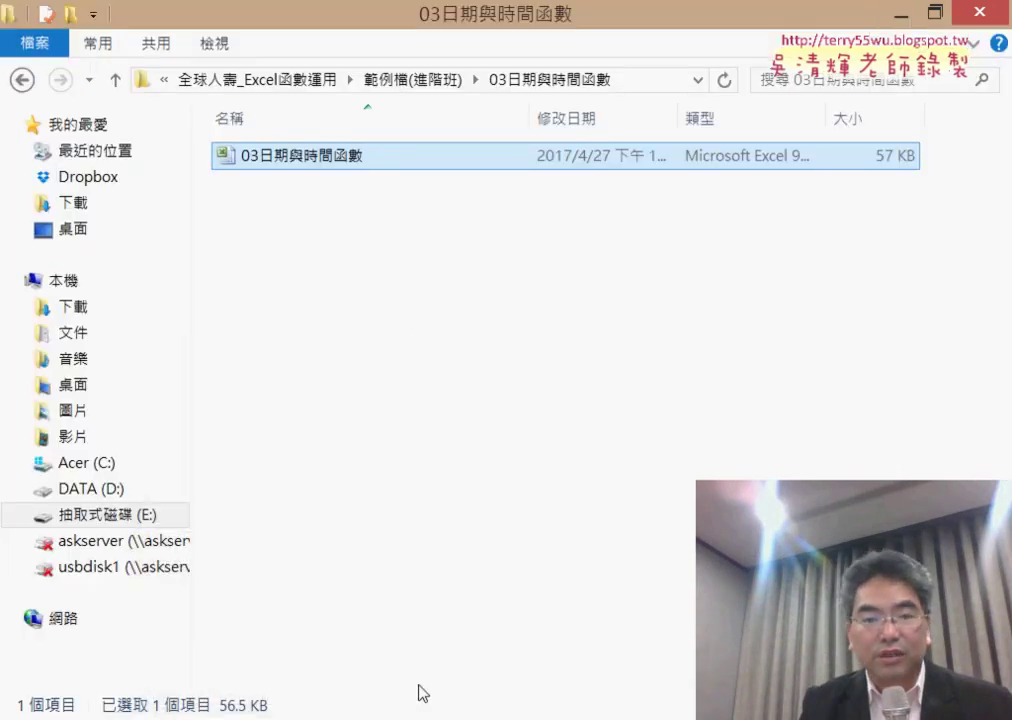
Restore the 02邏輯函數 workbook, then bring 03日期與時間函數 to the front on its WEEKDAY sheet.
mouse_move(425, 718)
left_click(307, 645)
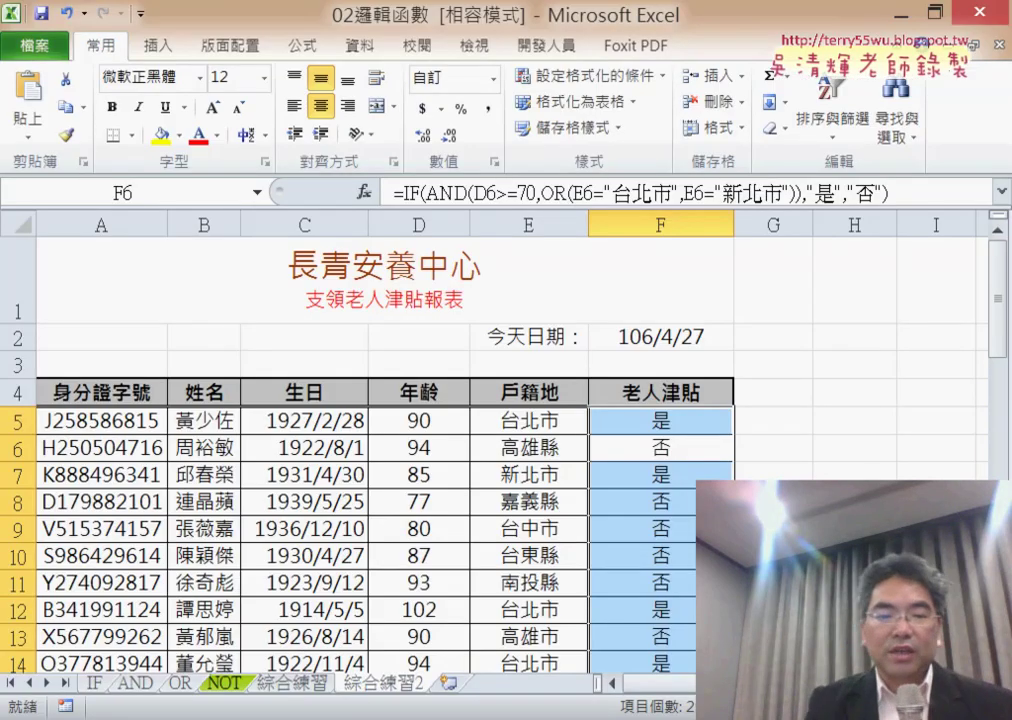
mouse_move(448, 712)
left_click(511, 623)
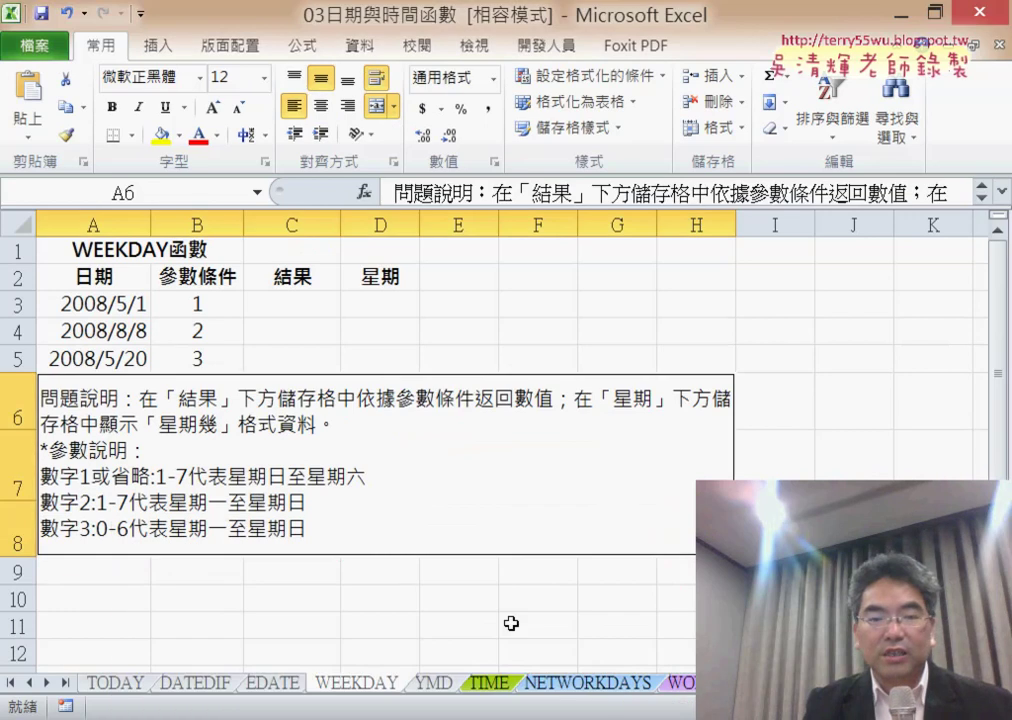